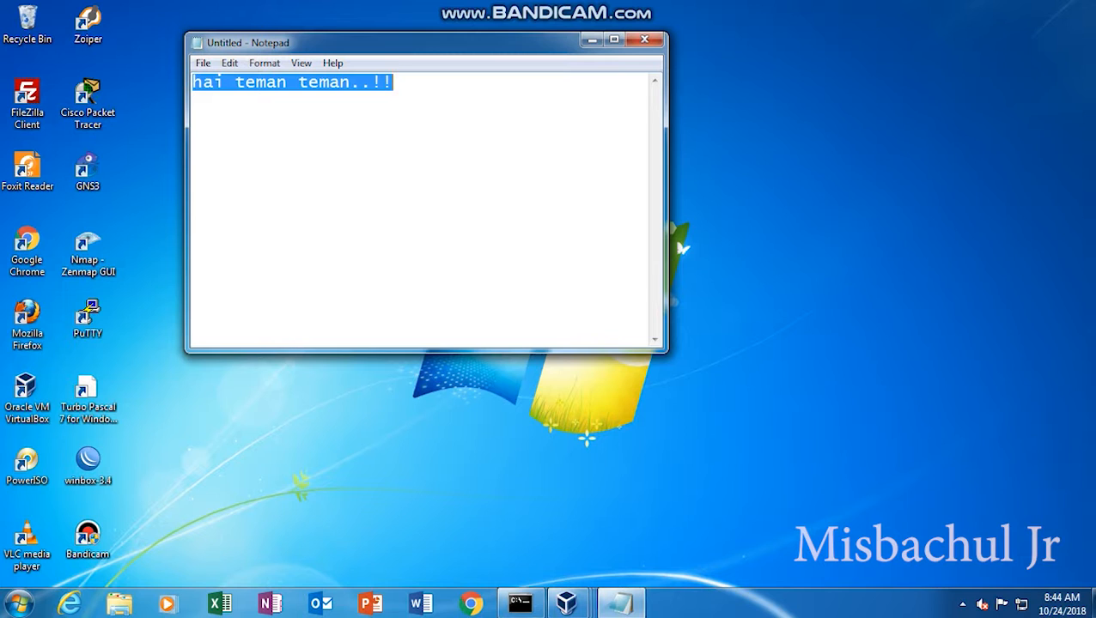
Replace the note's greeting with "kali ini saya dan kelompok akan memberikan sebuah tutorial cara blocking situs dengan mikrotik firewall layer 7"
type("kali ini sya")
key("BackSpace")
key("BackSpace")
type("aya dan kelompok akan")
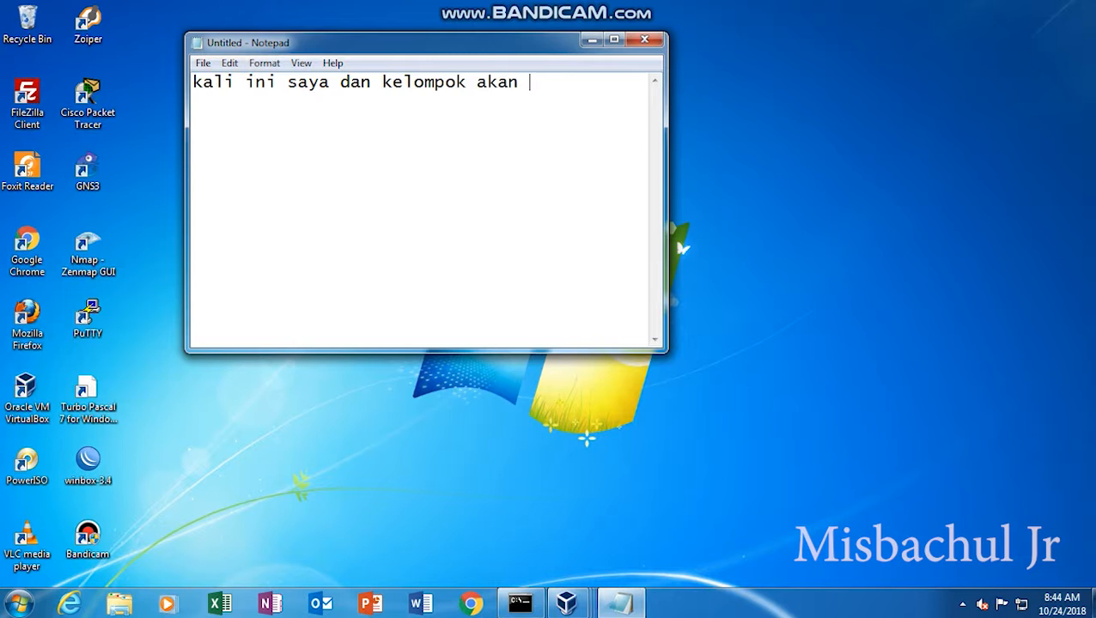
type(" memberikan sebuah tutorial carta \\")
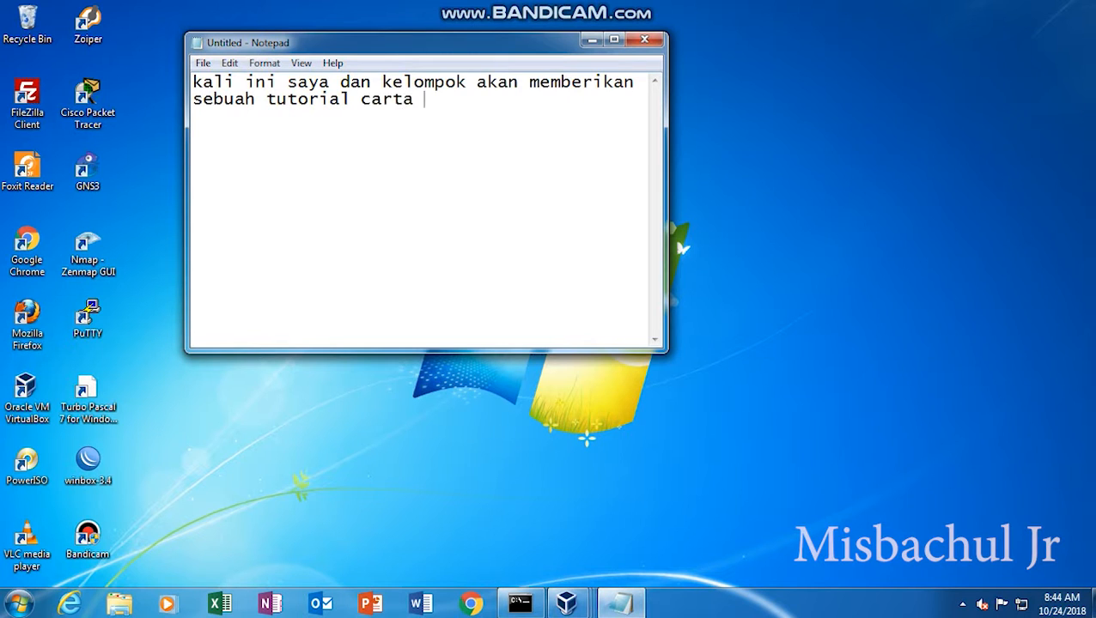
key("BackSpace")
key("BackSpace")
key("BackSpace")
key("BackSpace")
type("a blocking s")
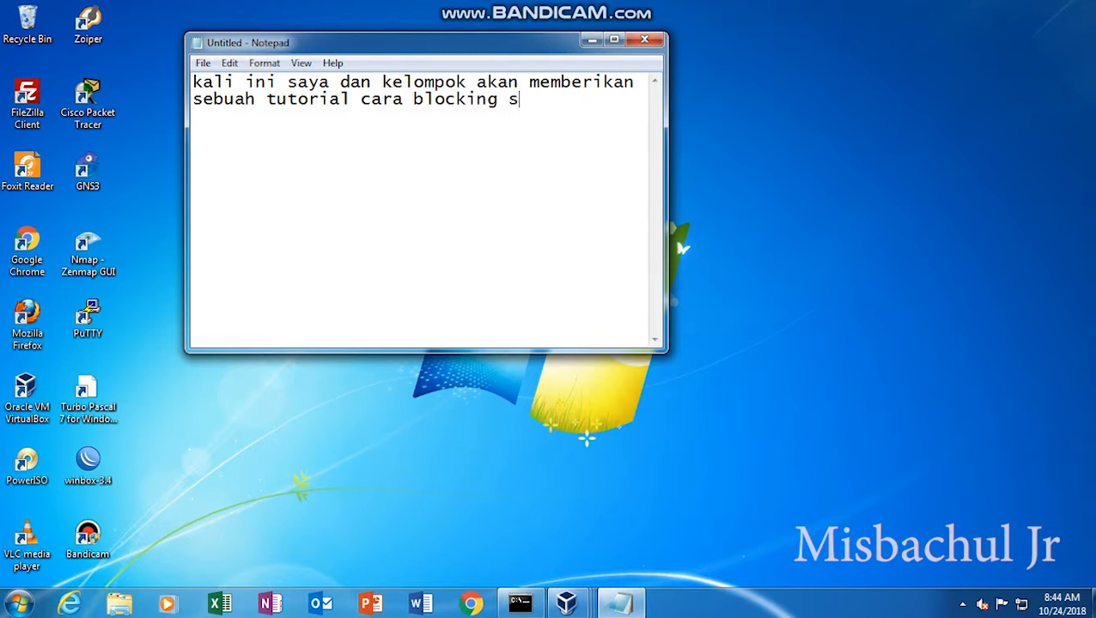
type("itus dengan ")
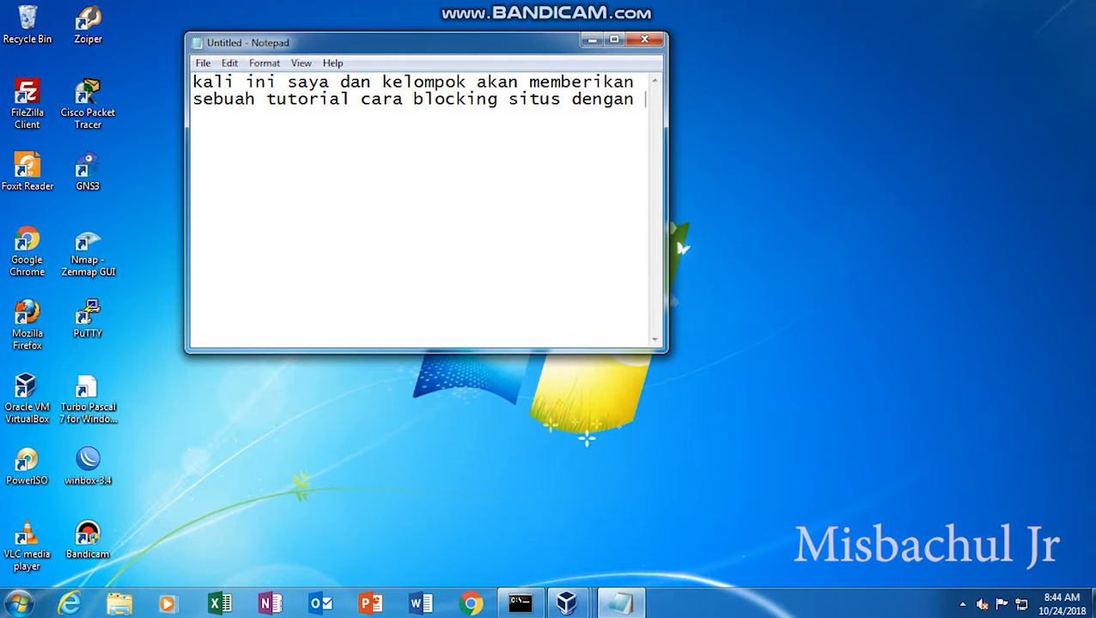
type("mikrotik ")
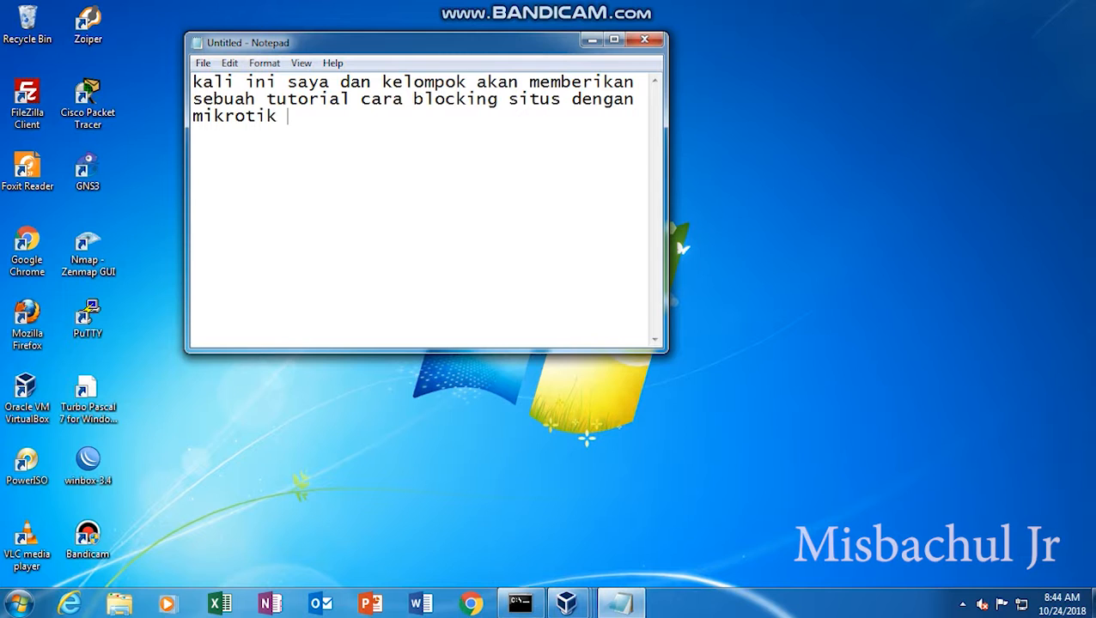
type("firewall ")
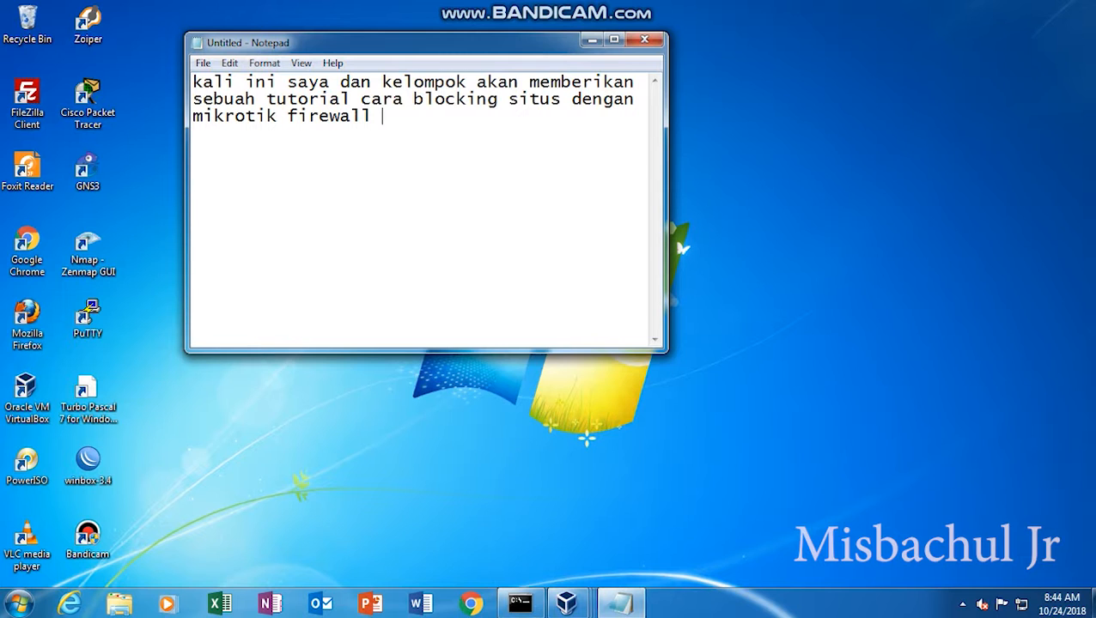
type("layer 7")
Clear the introduction from the note and try a new line starting with "sekian"
key("ctrl+a")
key("BackSpace")
type("sekian")
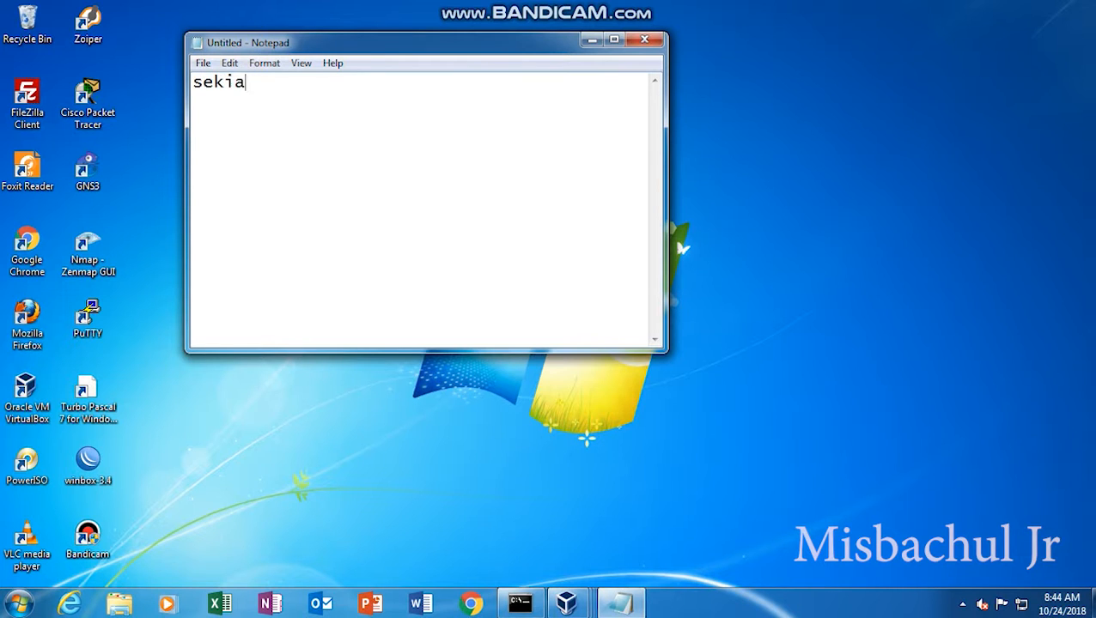
key("BackSpace")
type("n vidi")
type("po")
key("BackSpace")
key("BackSpace")
key("BackSpace")
key("BackSpace")
key("BackSpace")
key("BackSpace")
key("BackSpace")
key("BackSpace")
key("BackSpace")
key("BackSpace")
key("BackSpace")
key("BackSpace")
key("BackSpace")
Write "berikut vidio dari kami" in the empty note
type("berikut vidio dari ")
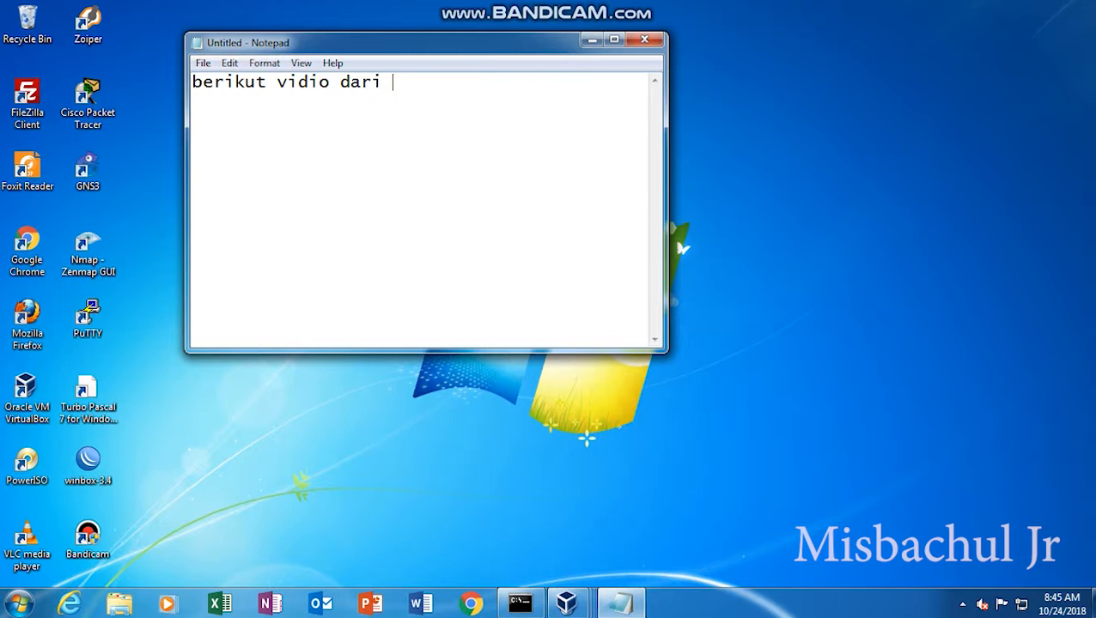
type("kamui")
key("BackSpace")
key("BackSpace")
type("i")
Replace the whole note text with "selamat menyaksikan"
key("ctrl+a")
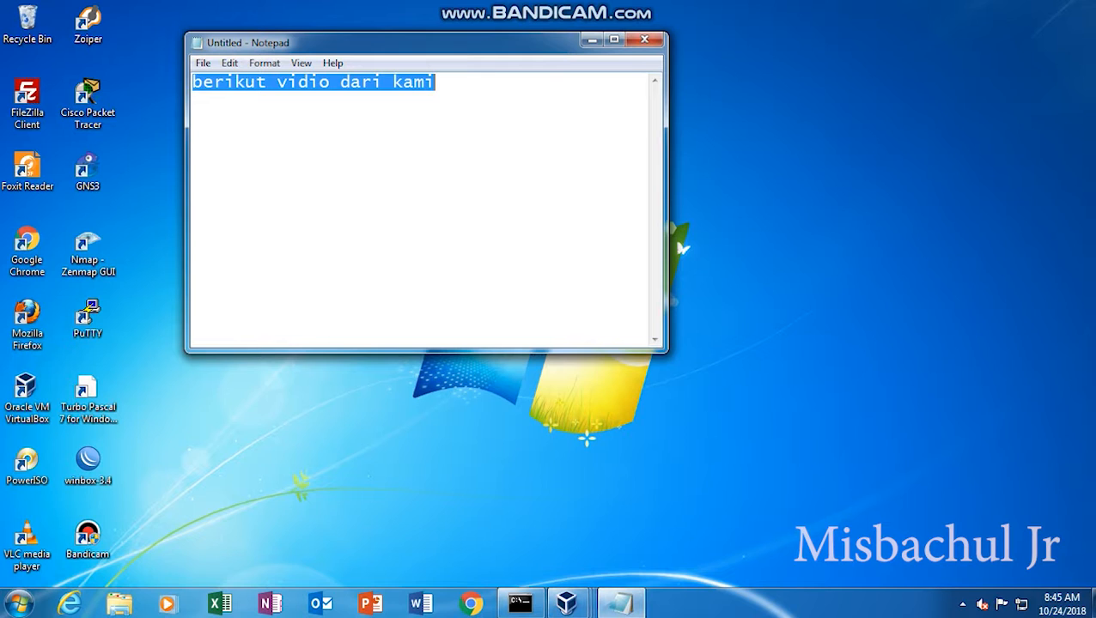
type("selamat")
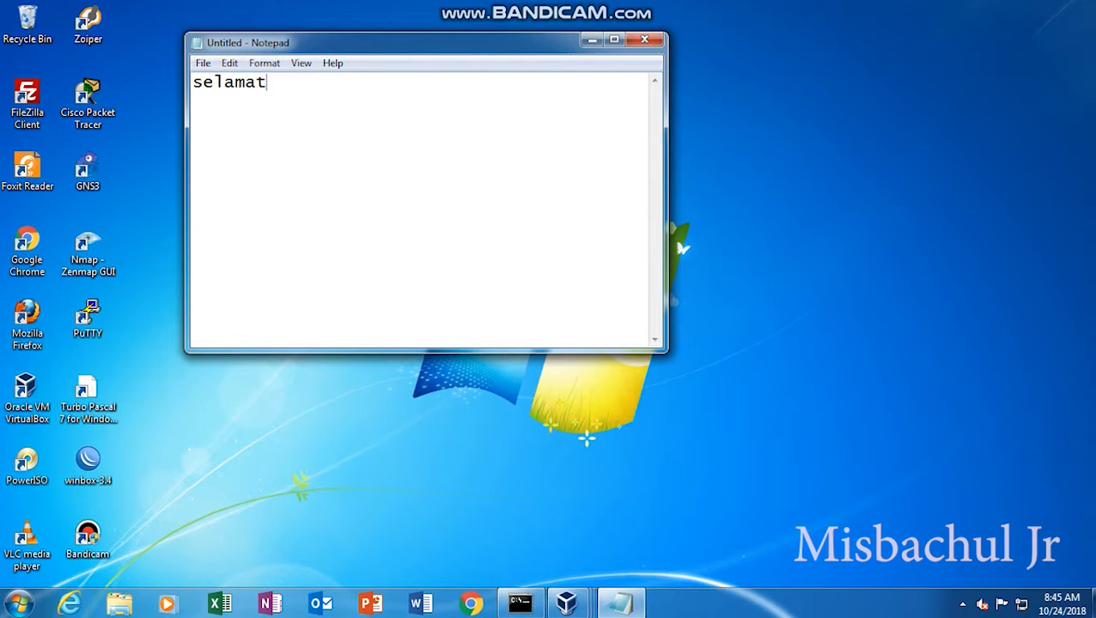
type(" menyaksikan")
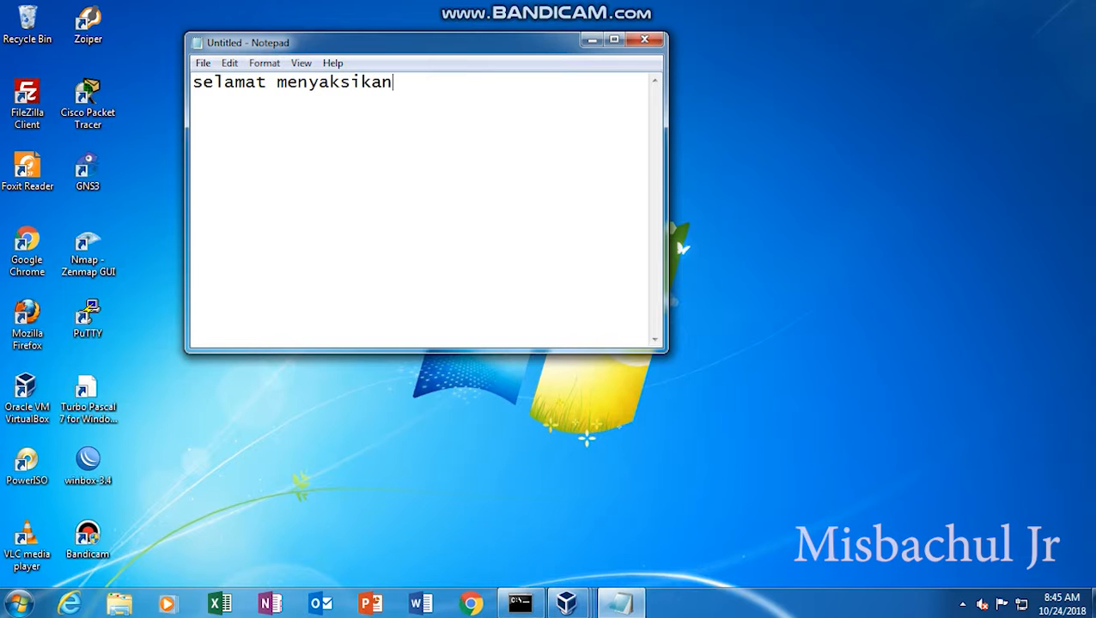
Clear the note and write the heading "langkah awal :" followed by the line "1.buka mikrotik.(disini sya menggunakan virtual)"
key("ctrl+a")
key("BackSpace")
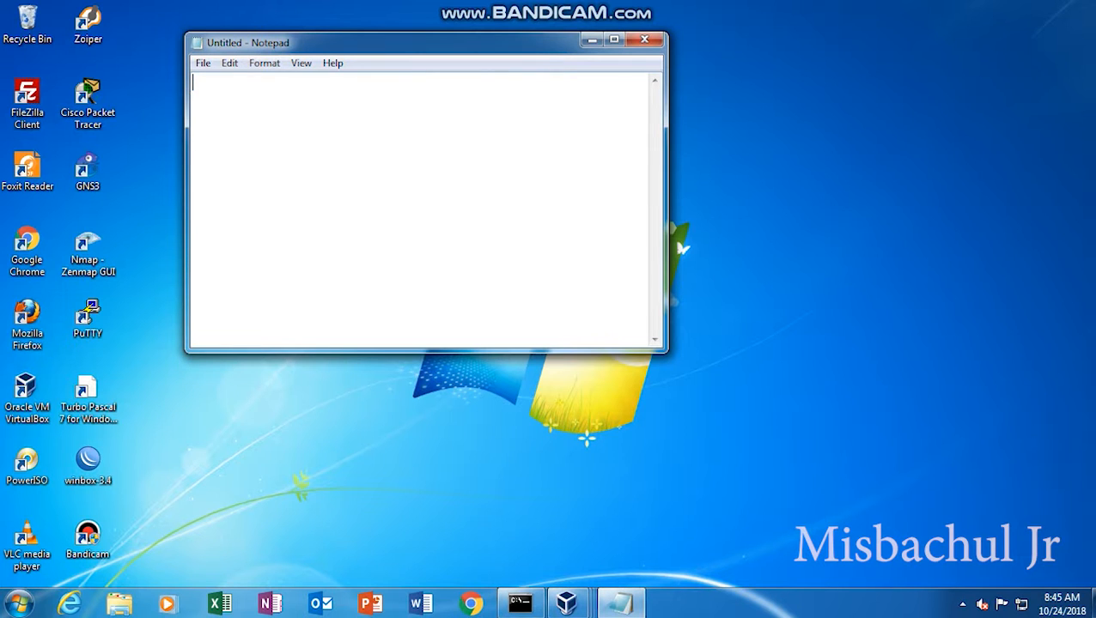
type("langkah a")
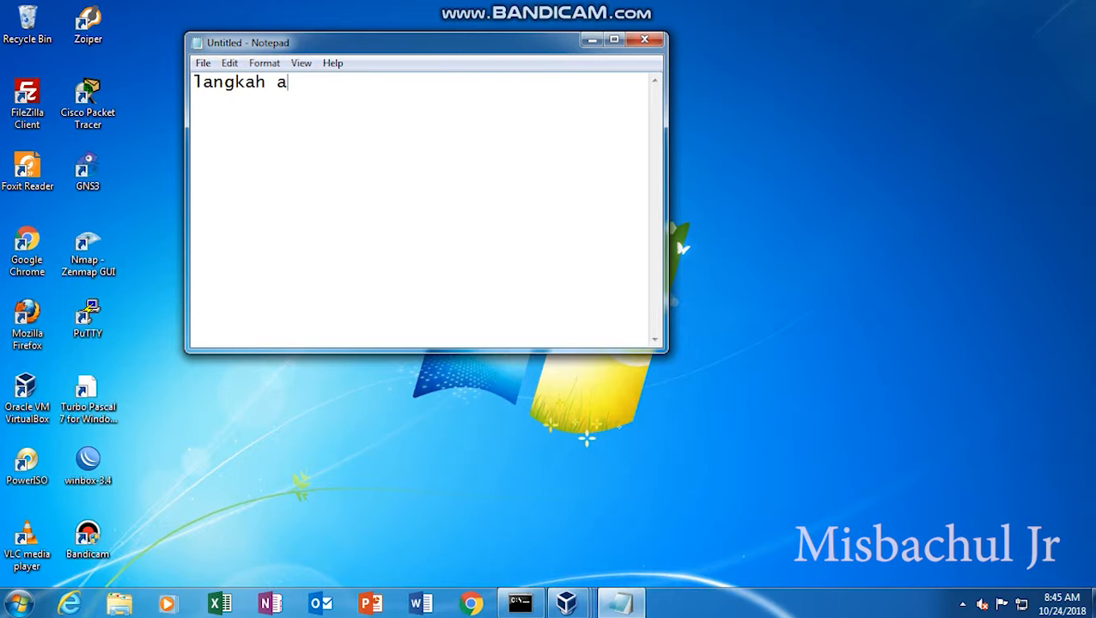
type("wal :")
key("Return")
type("1.buka m")
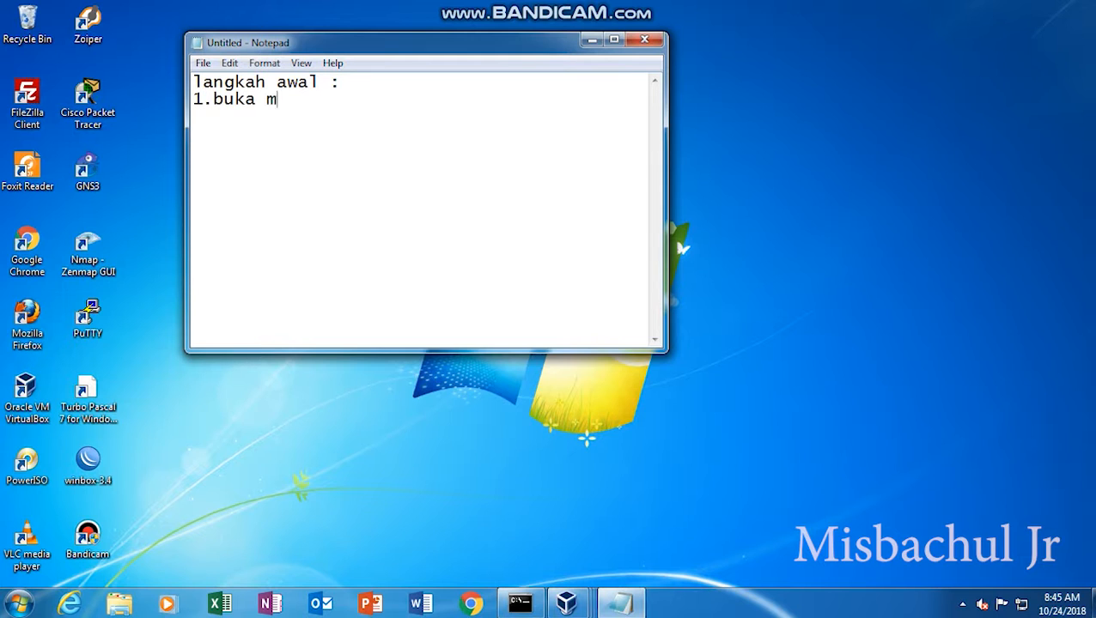
type("ikrotik")
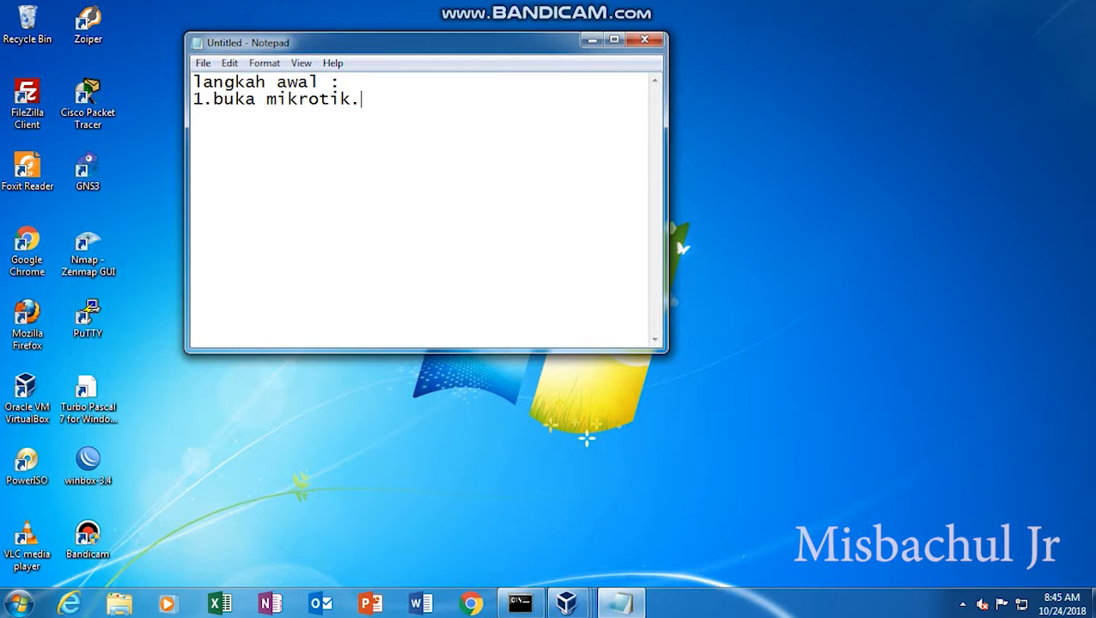
type(".(disini sya menggunakan")
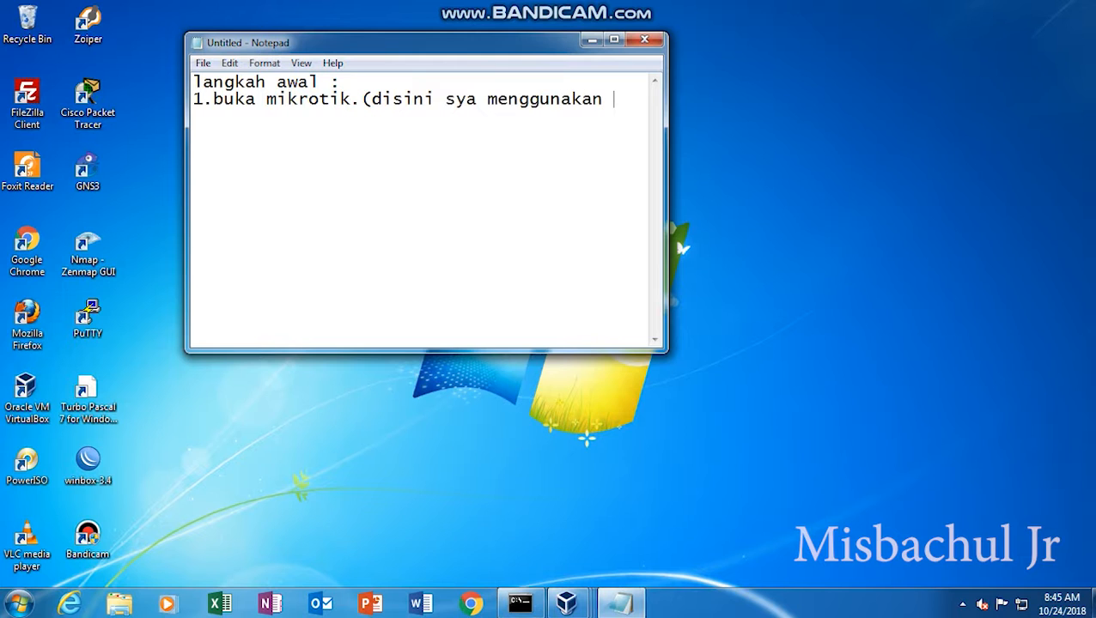
type(" virtual)")
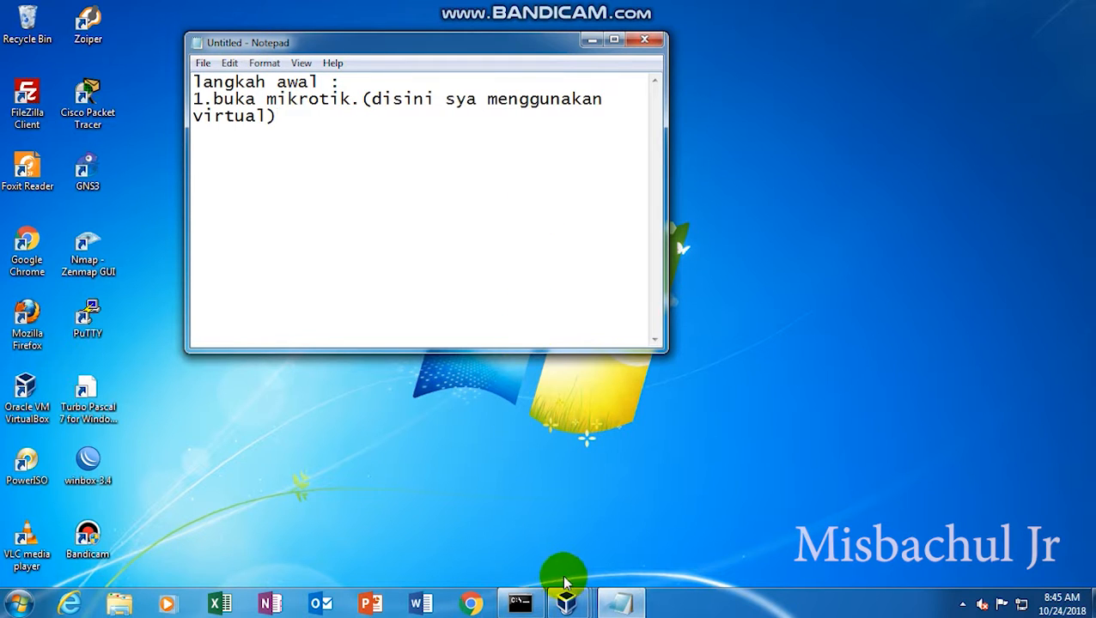
Bring up the running mikrotik virtual machine in VirtualBox and return to the note in Notepad
mouse_move(571, 606)
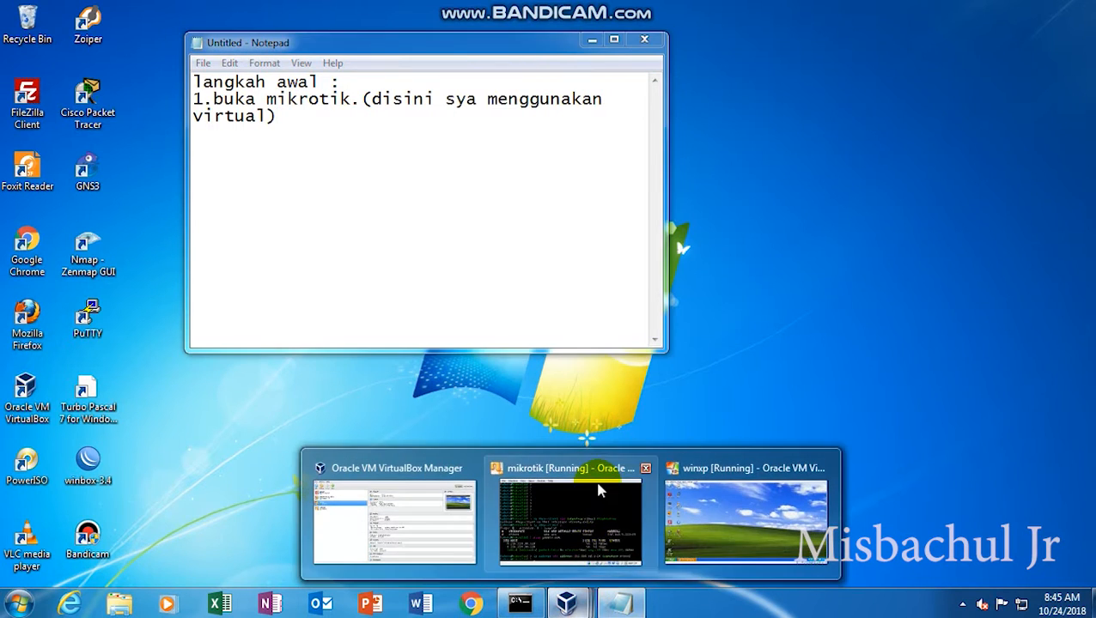
left_click(595, 475)
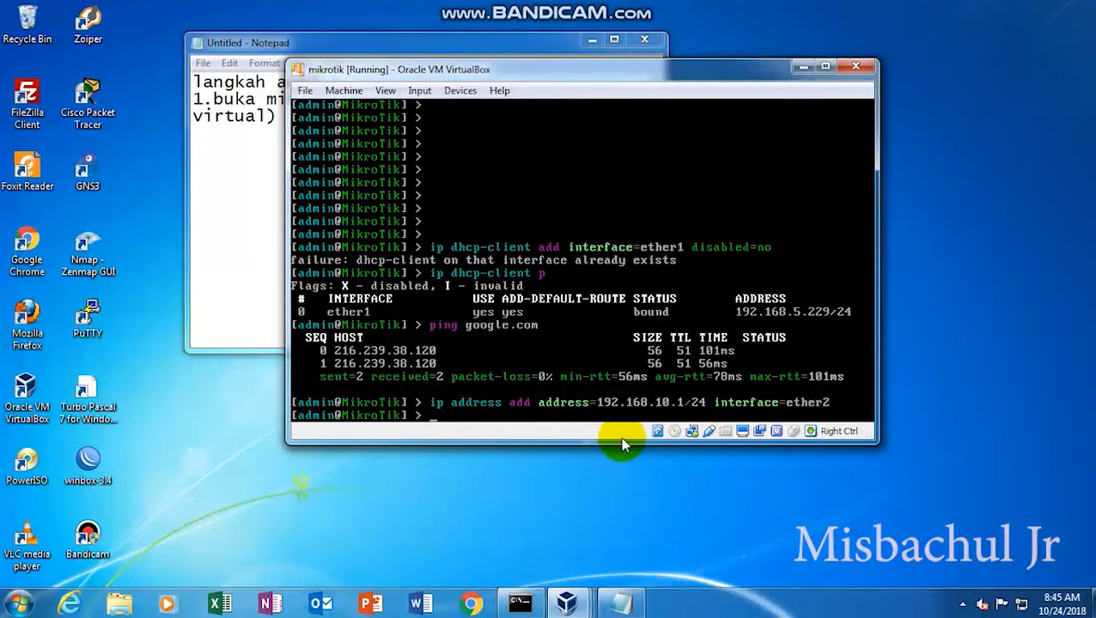
left_click(260, 230)
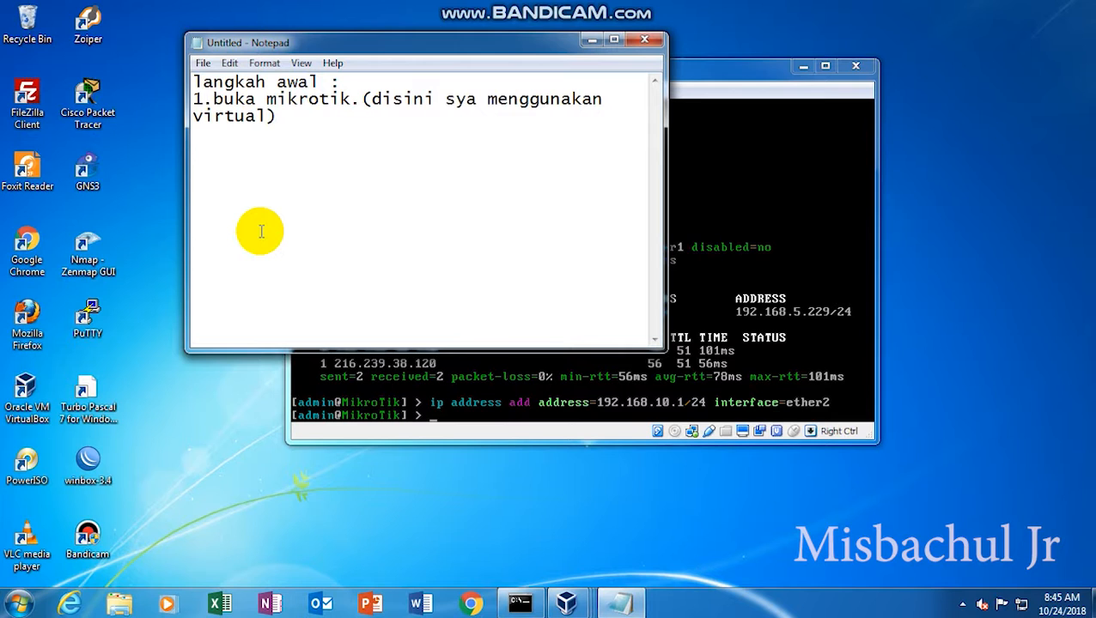
Add the line "2.reset mikrotik ke awal(tidak baik untuk yang sudah ada settingan penting)" below the first instruction
key("End")
key("Return")
type("2.rese")
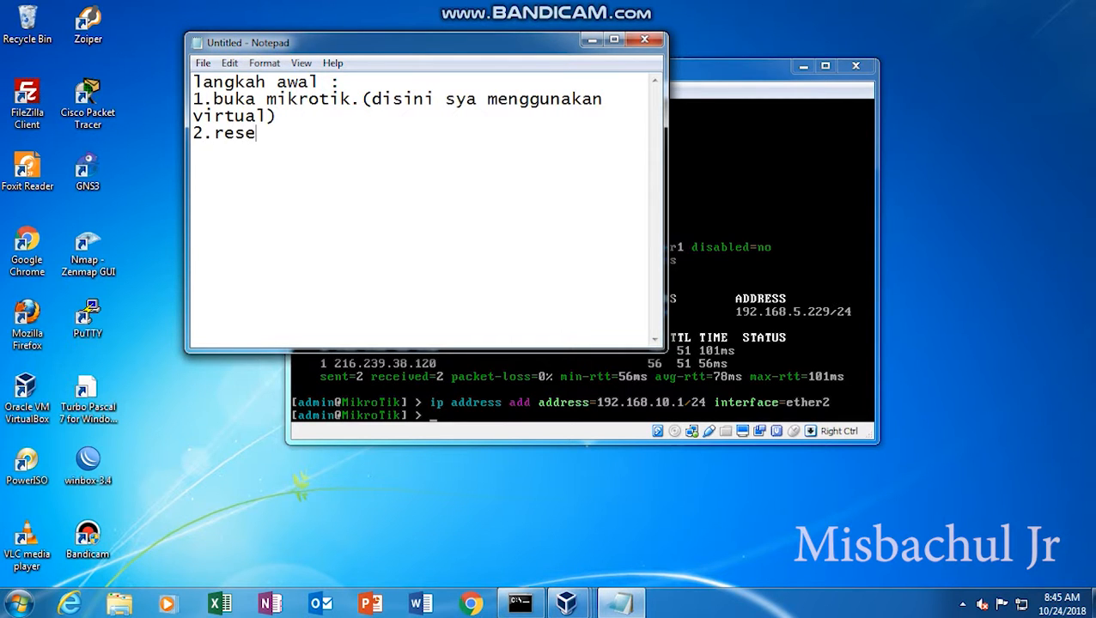
type("t mikrotik ke ")
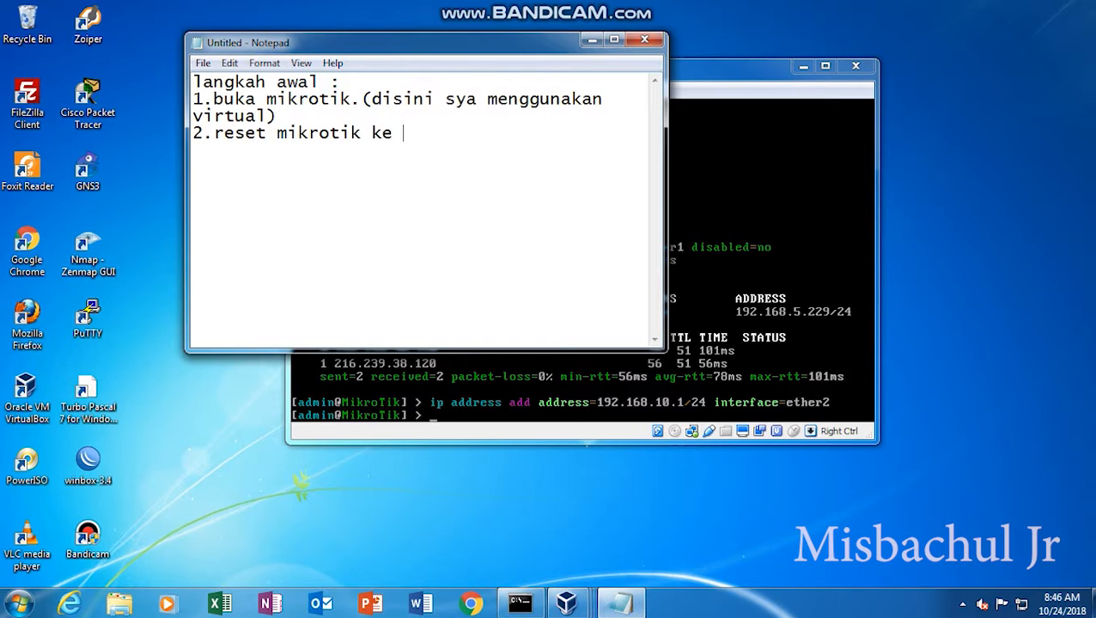
type("awal(tidak ")
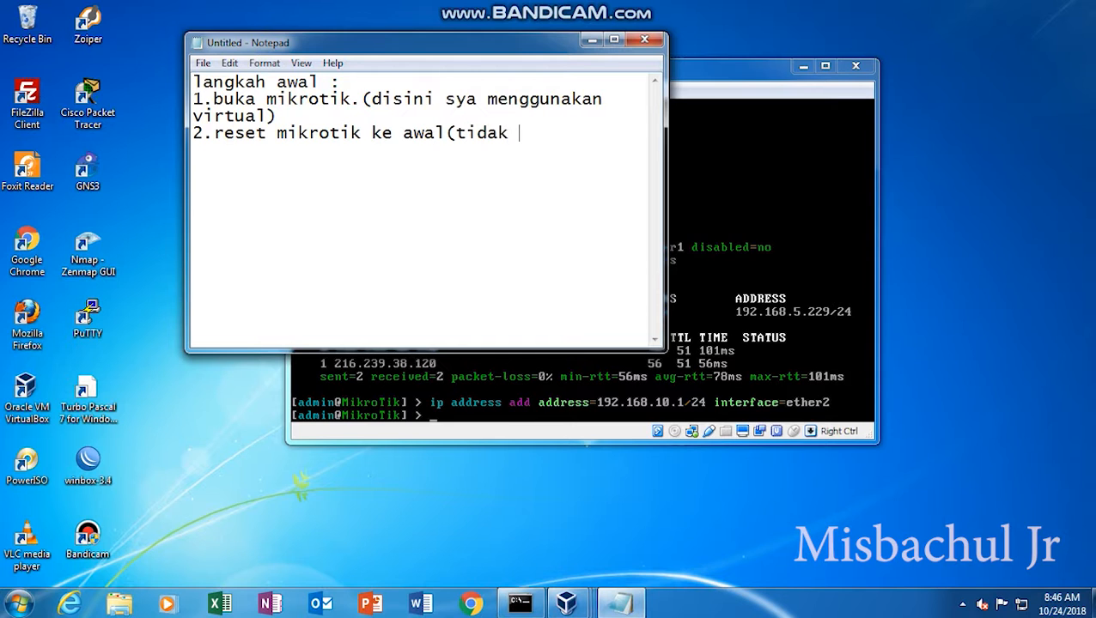
type("baik untu")
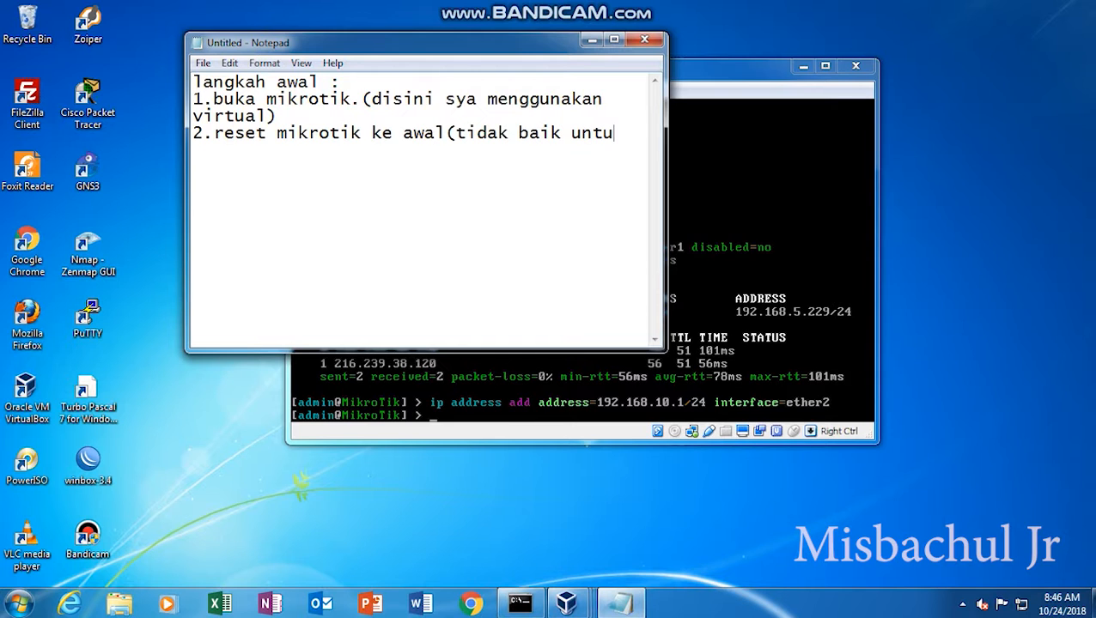
type("k yang su")
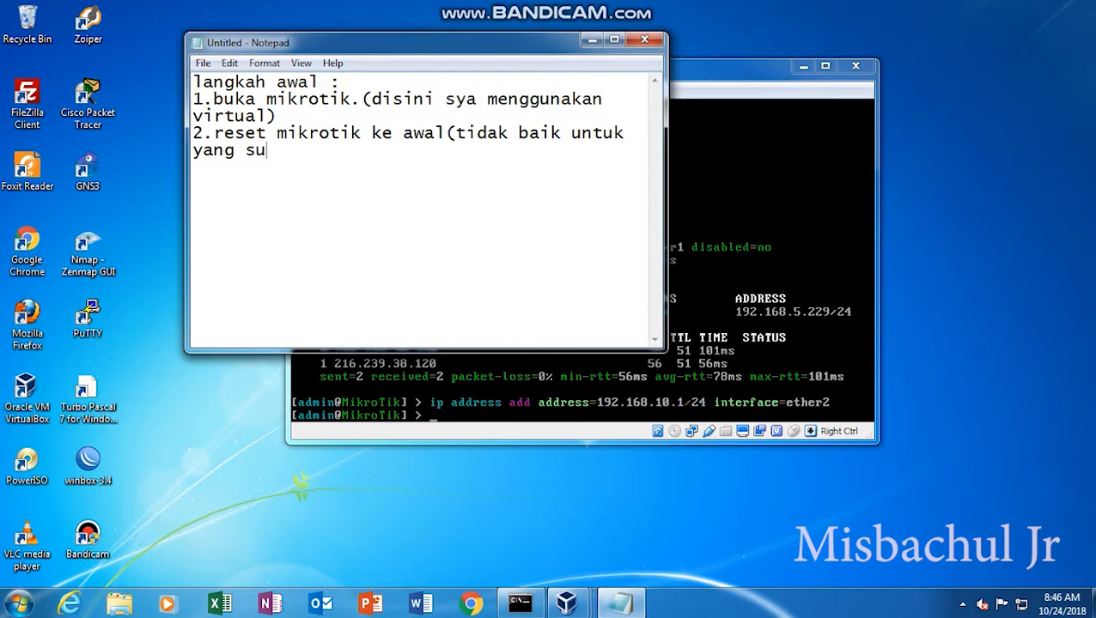
type("dah ada ")
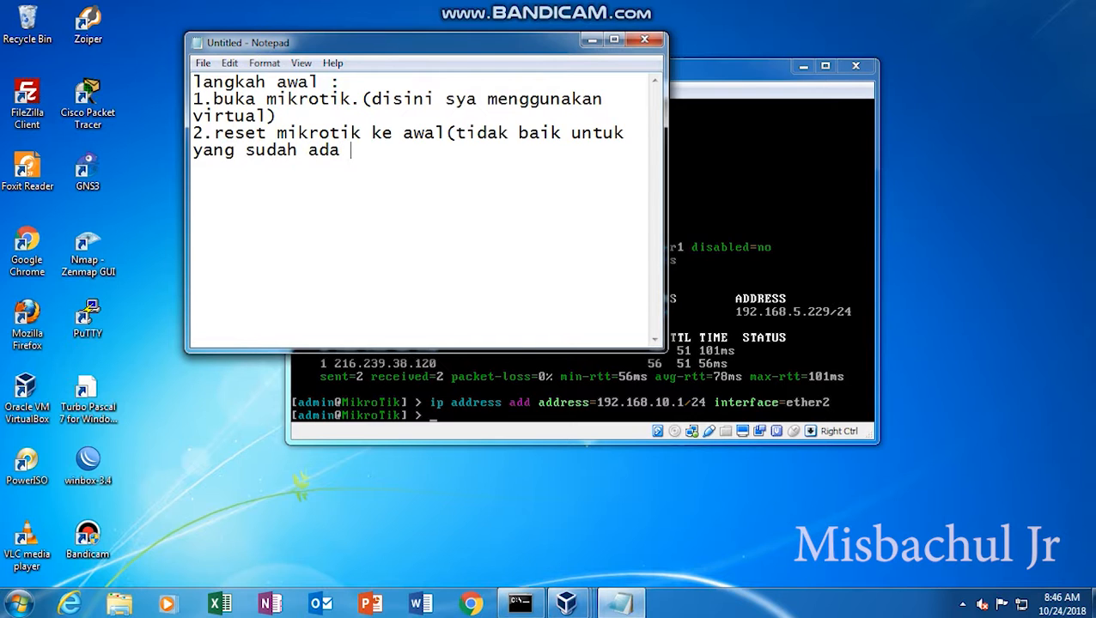
type("setti")
type("g\\")
key("BackSpace")
key("BackSpace")
type("ng")
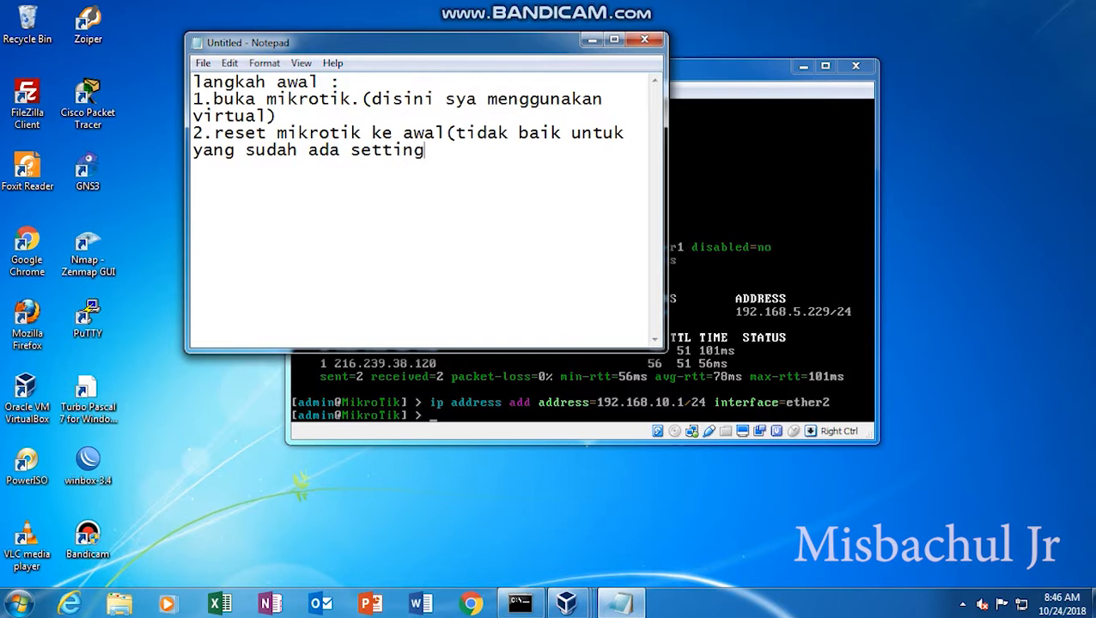
type("an penting)")
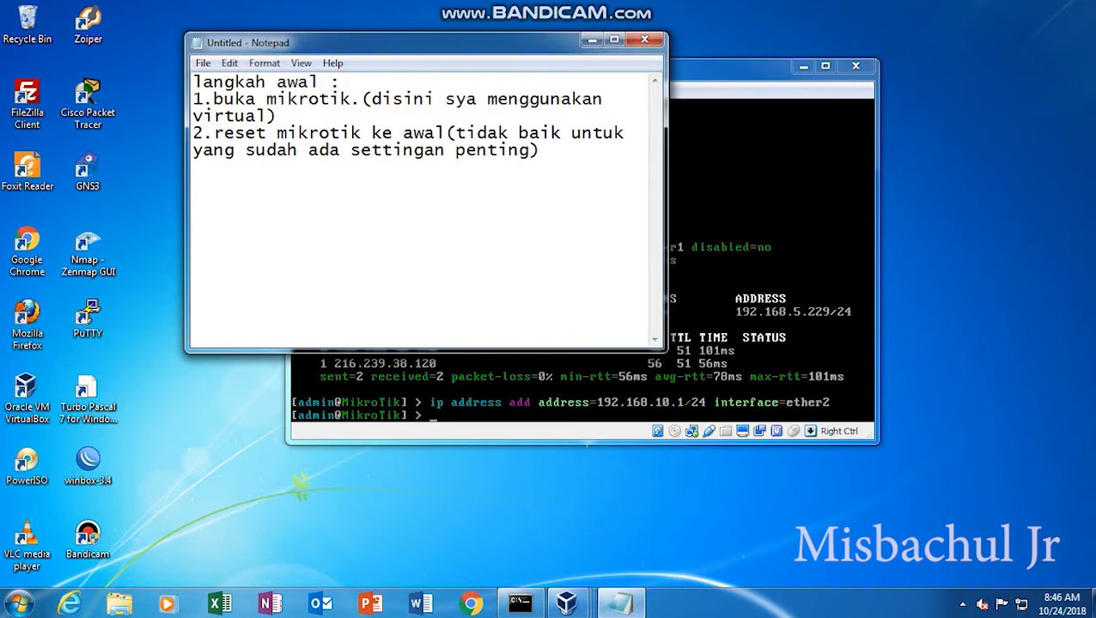
In the mikrotik virtual machine's console, run "system reset-configuration no-defaults=yes" and accept the reset
left_click(702, 71)
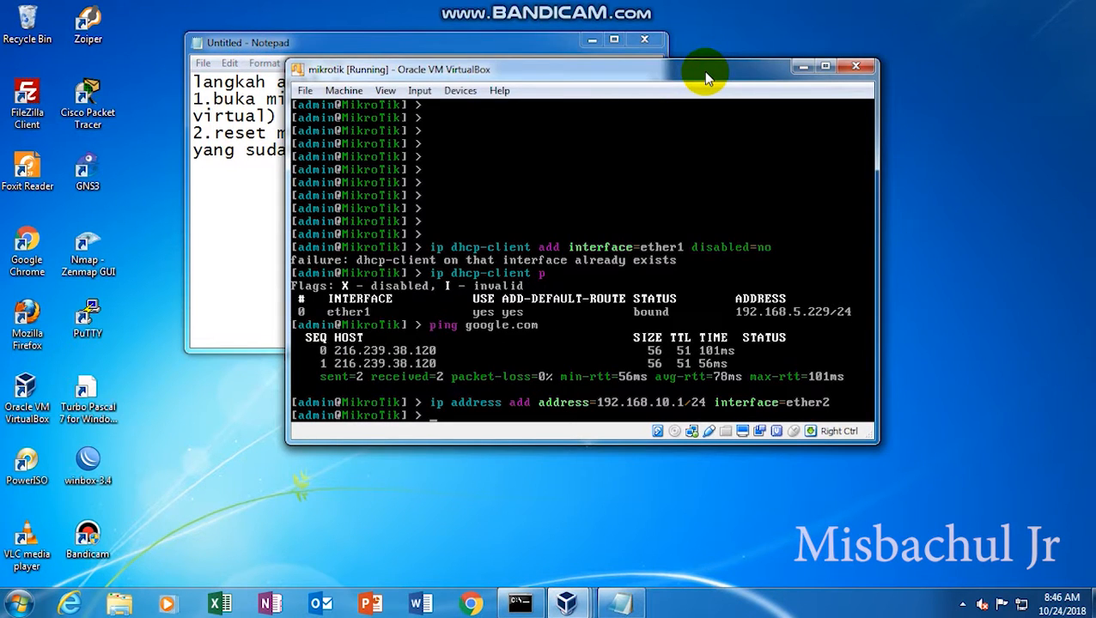
type("system res")
key("Tab")
type("no-defaults=yes")
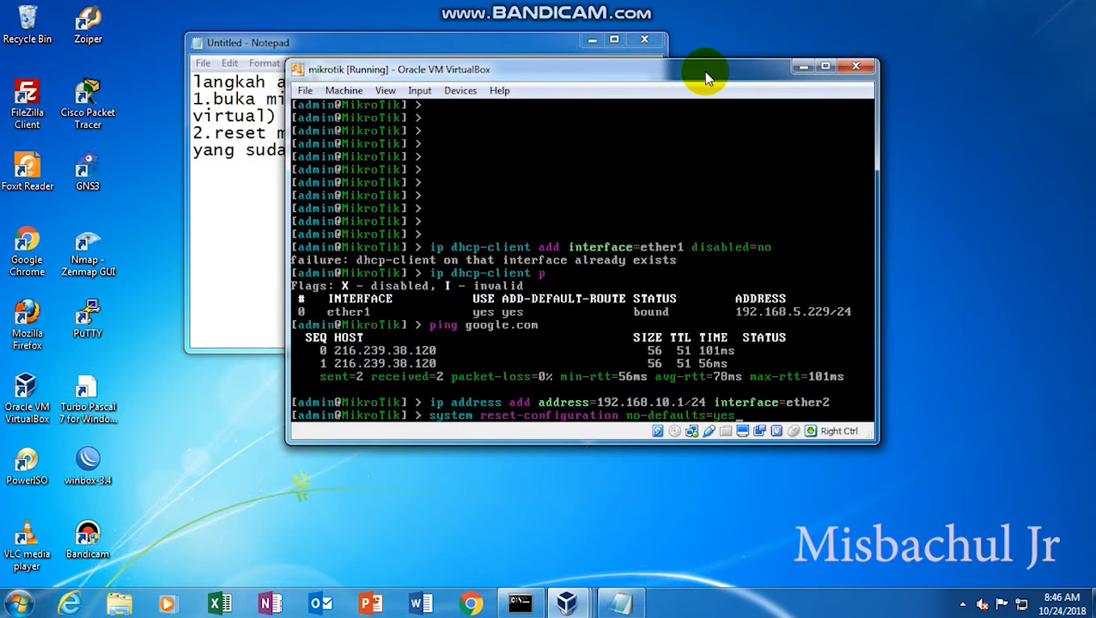
key("Return")
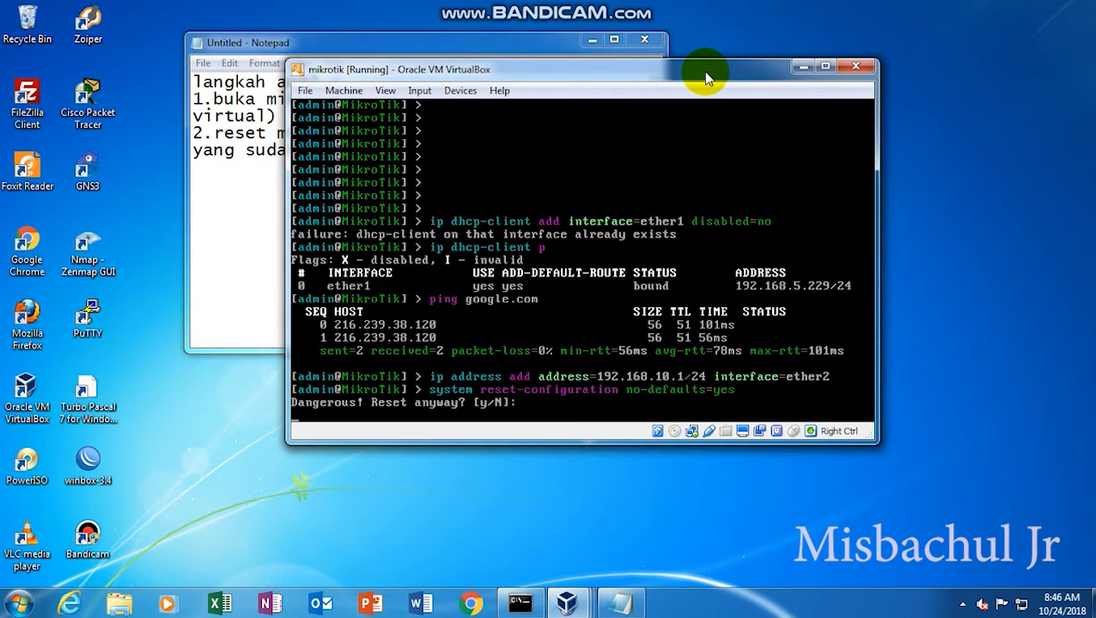
key("y")
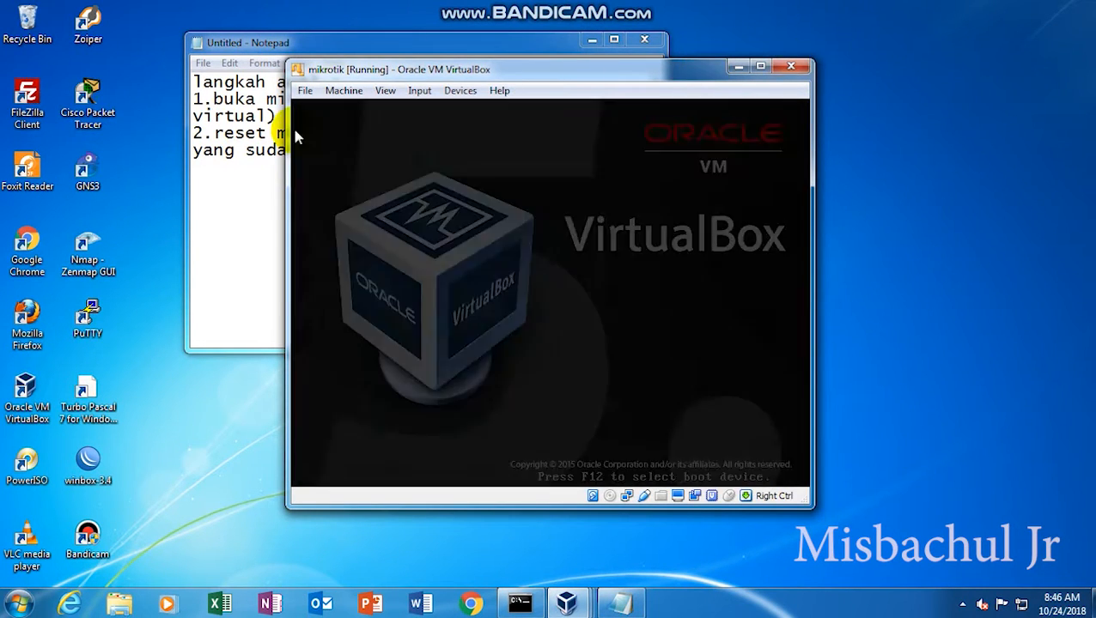
Return to the Notepad note and add the command line "system reset-configuration no-default=yes" below the second instruction
left_click(254, 156)
left_click(569, 155)
key("Return")
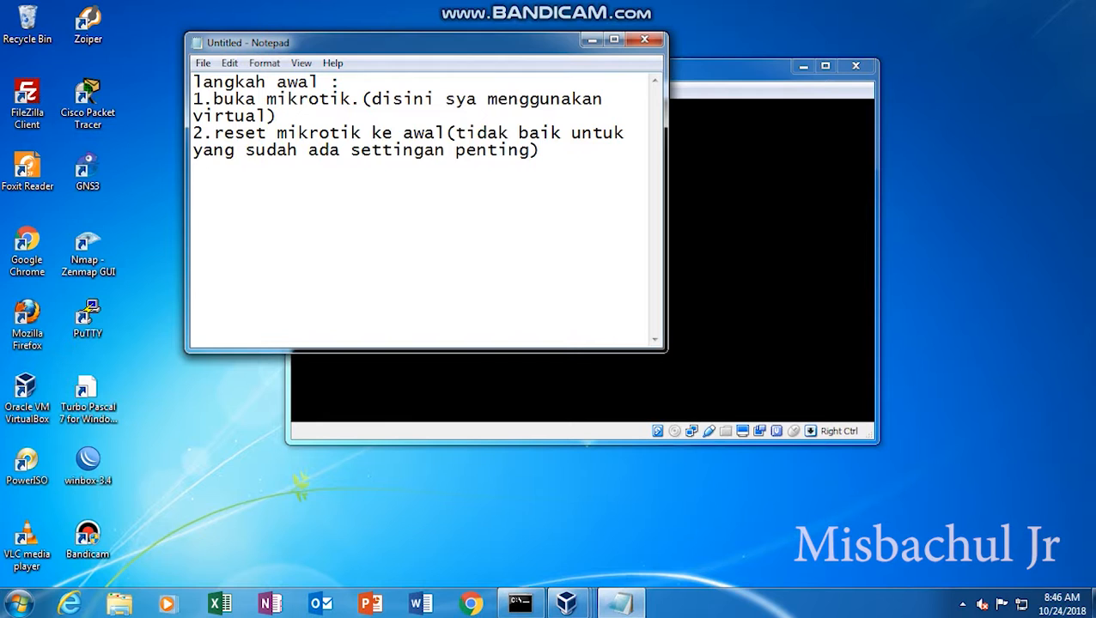
type("system reset-configuration npo\\")
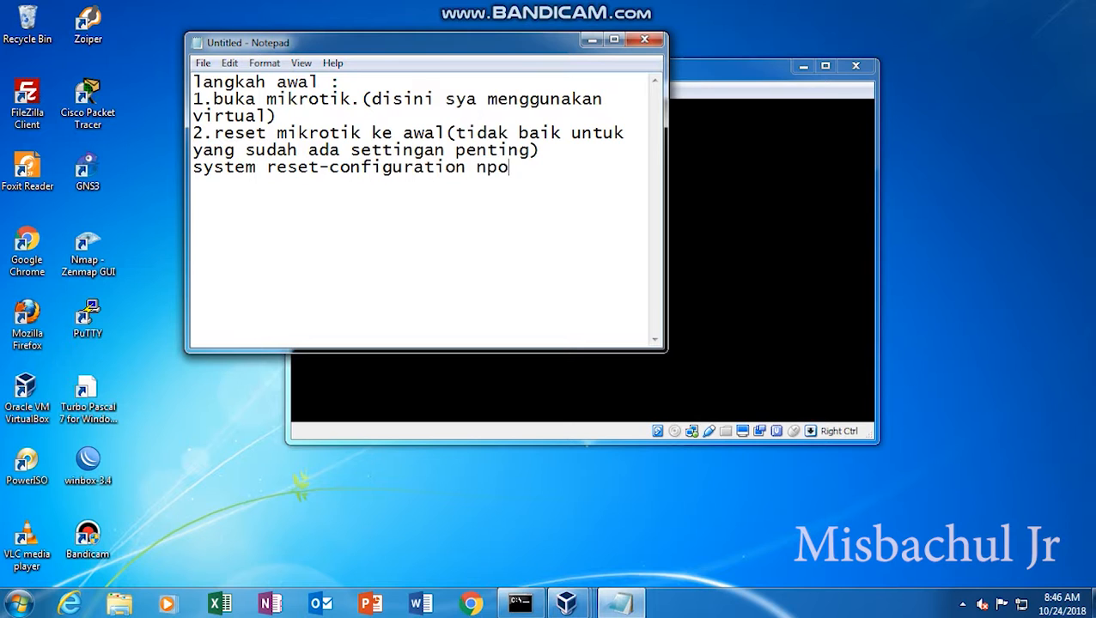
key("BackSpace")
key("BackSpace")
key("BackSpace")
type("o-default")
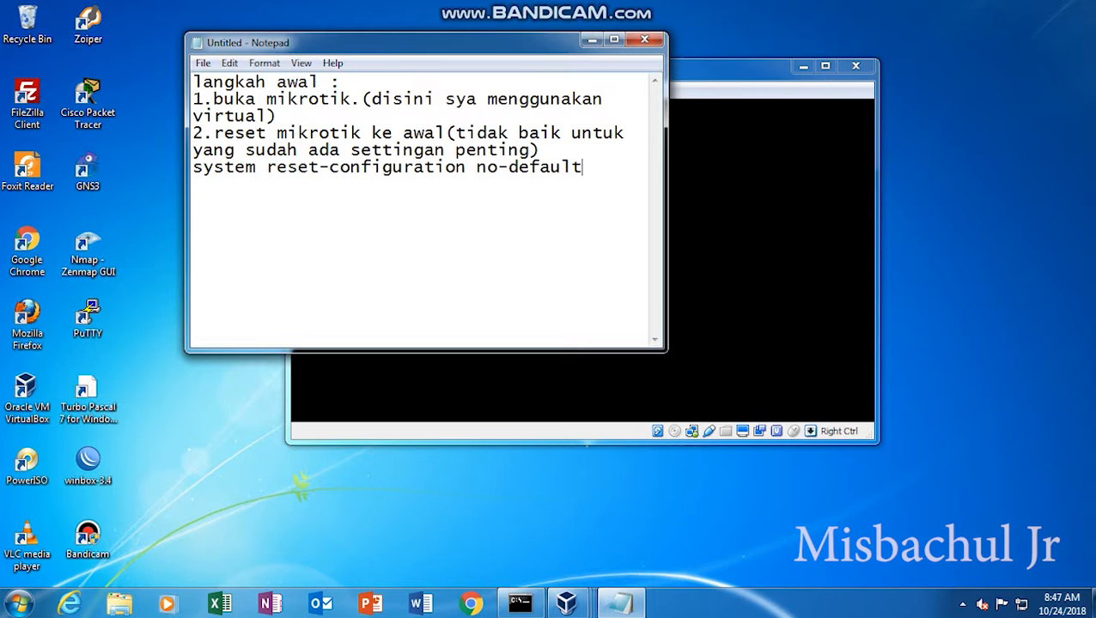
type("=yes")
Check the mikrotik console, then add the line "3.login dengan username admin dan password kosong" to the note
left_click(749, 82)
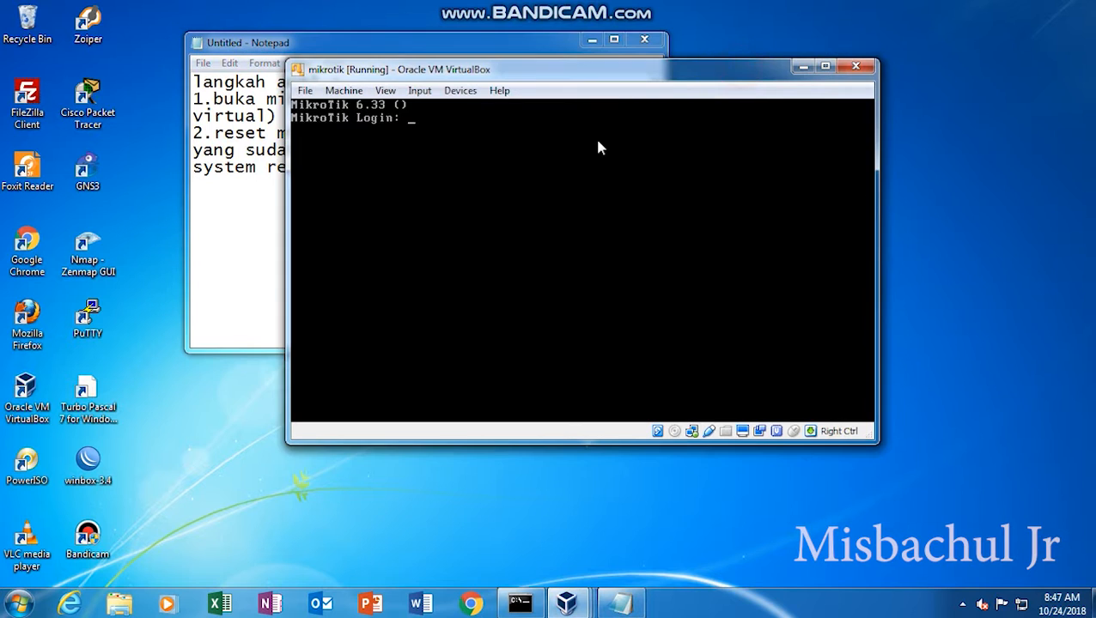
left_click(201, 200)
key("Return")
type("3.")
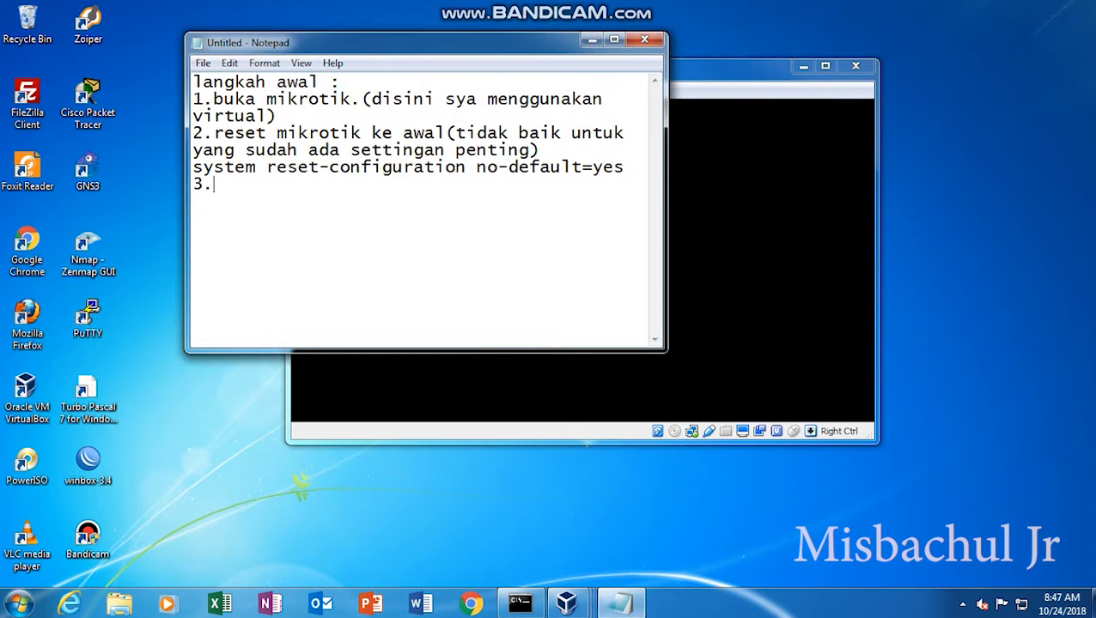
type("login deng")
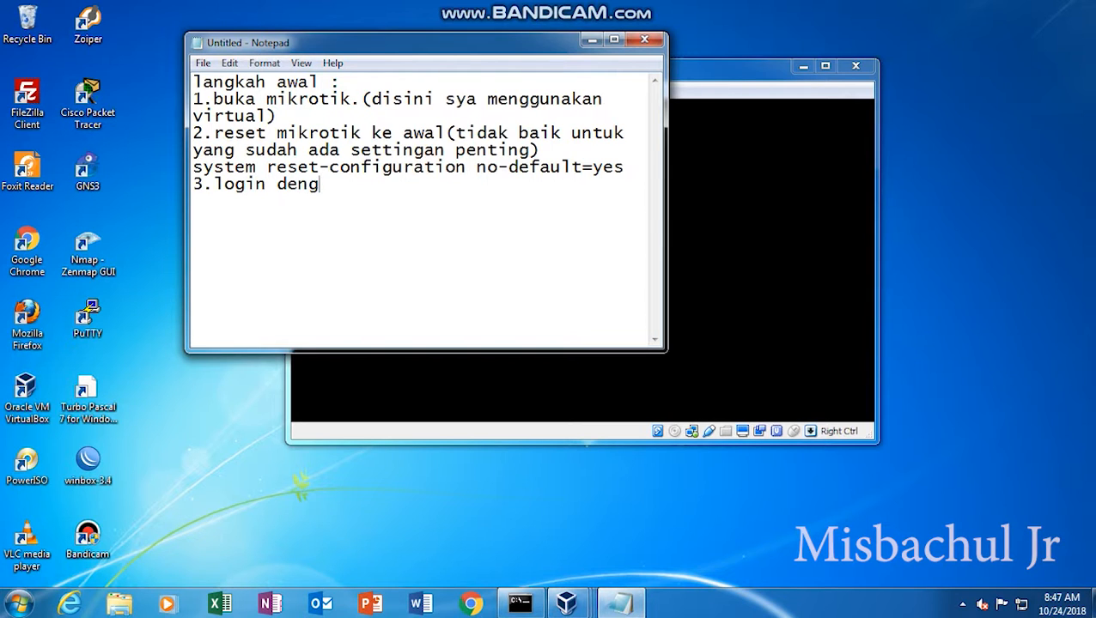
type("an username")
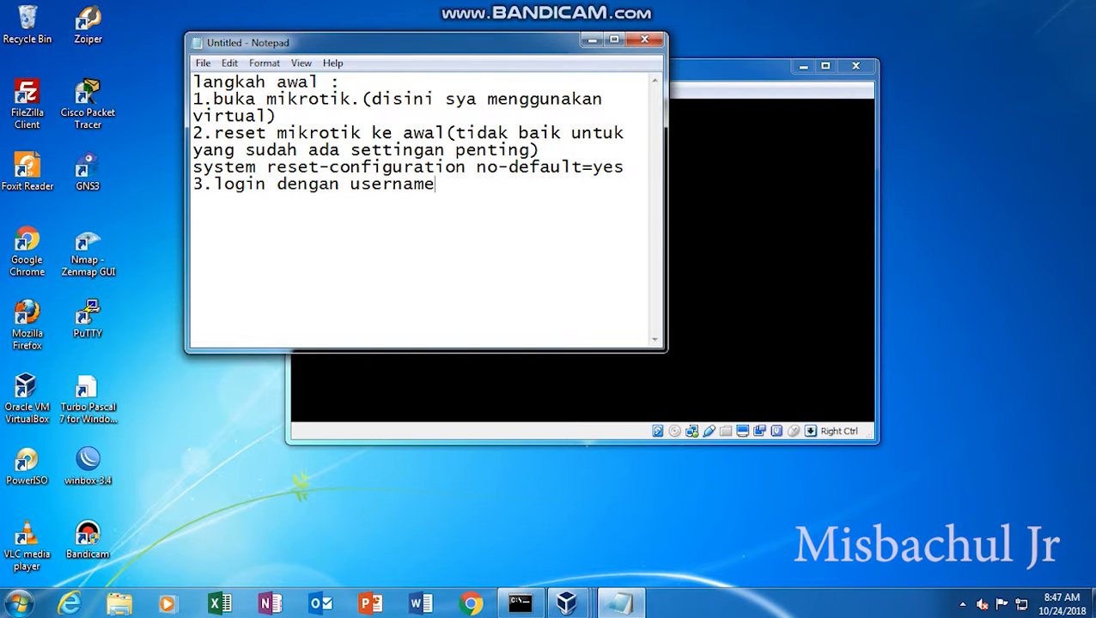
type(" admin dan pass")
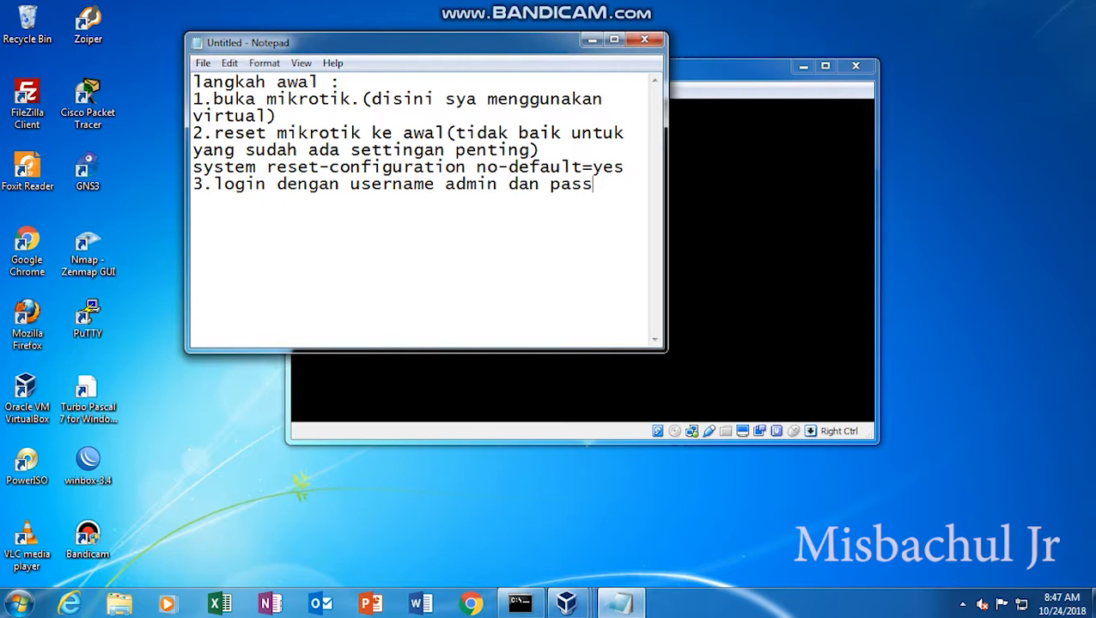
type("word kosong")
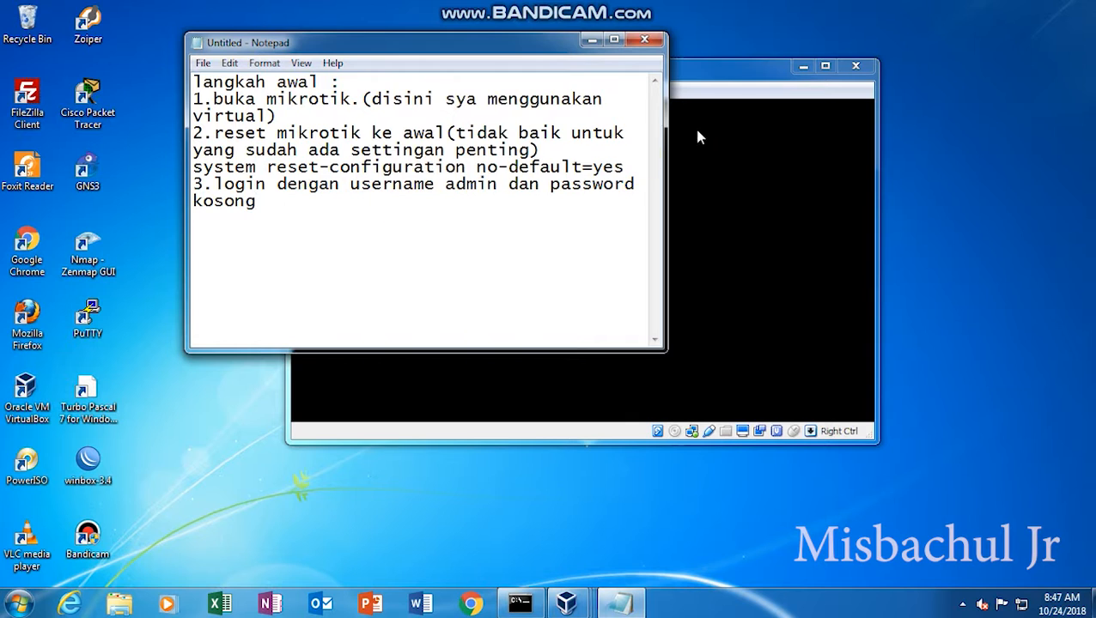
Log in to the router in the mikrotik virtual machine's console as admin with an empty password and continue to the command prompt
left_click(718, 79)
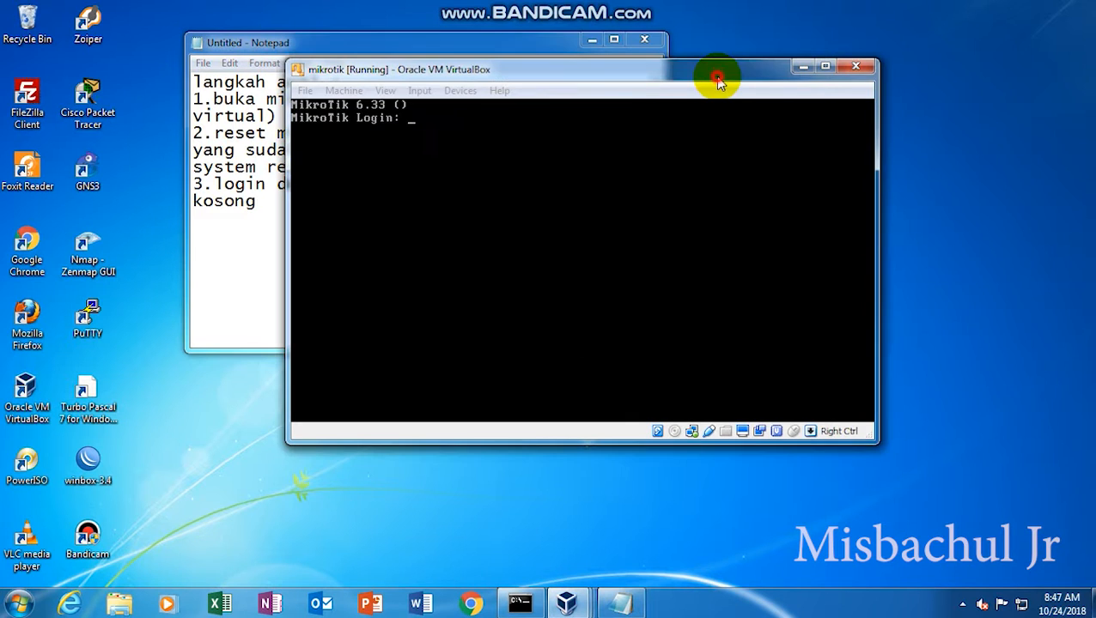
type("admibn")
key("BackSpace")
key("BackSpace")
key("BackSpace")
type("ik")
key("BackSpace")
type("n")
key("Return")
key("Return")
key("Return")
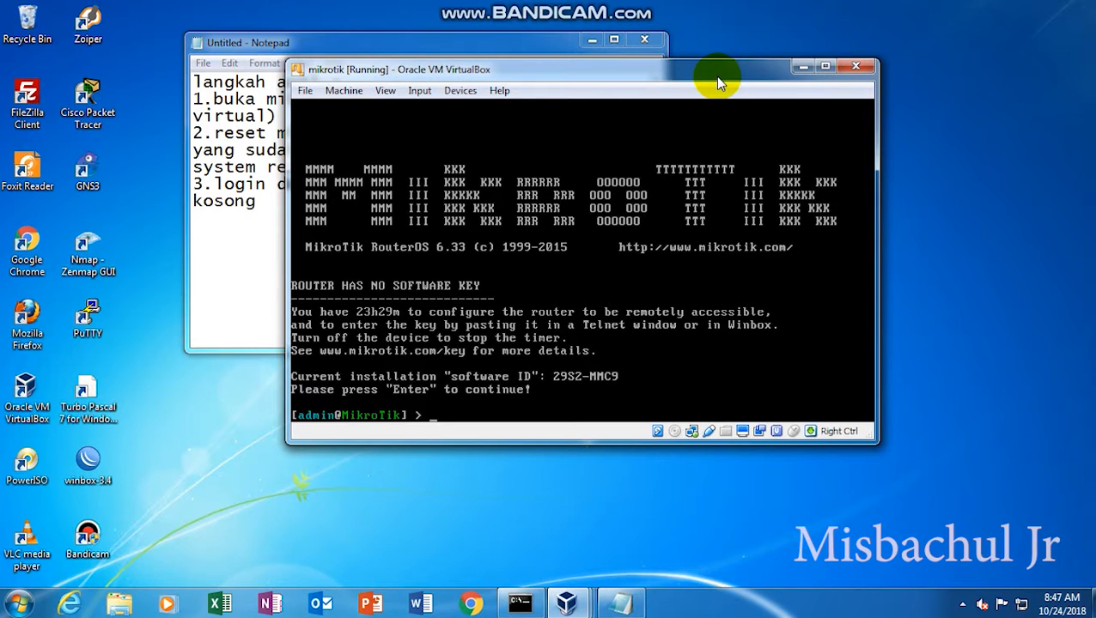
Add the line "atur dhcp client untuk interface yang terhubung ke internet" at the end of the Notepad note
left_click(265, 251)
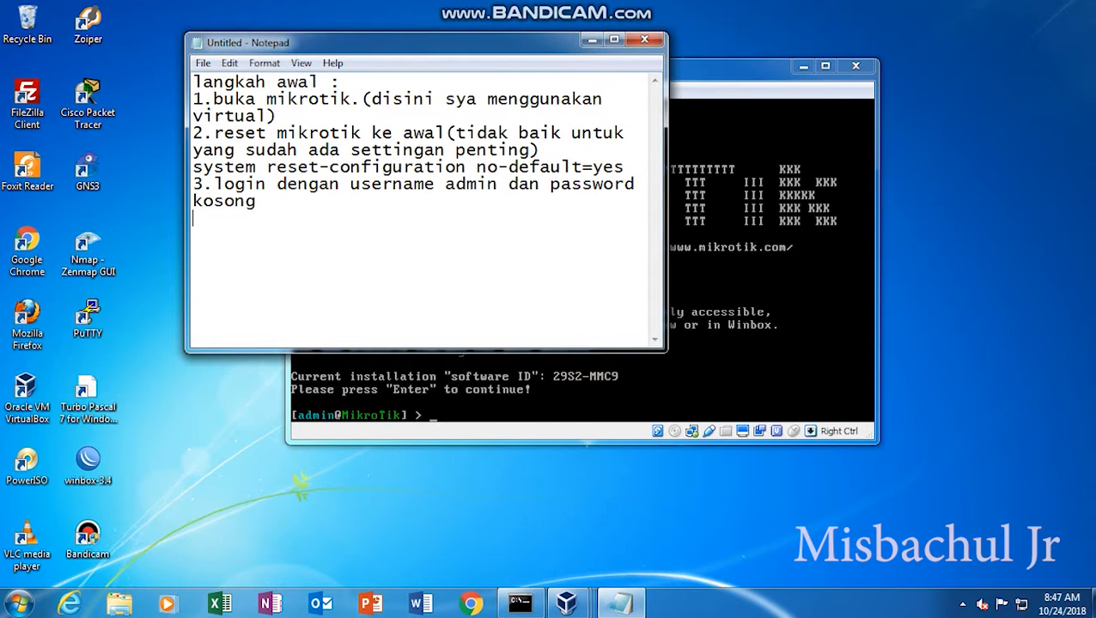
type("atur dhcpk")
key("BackSpace")
type("client u")
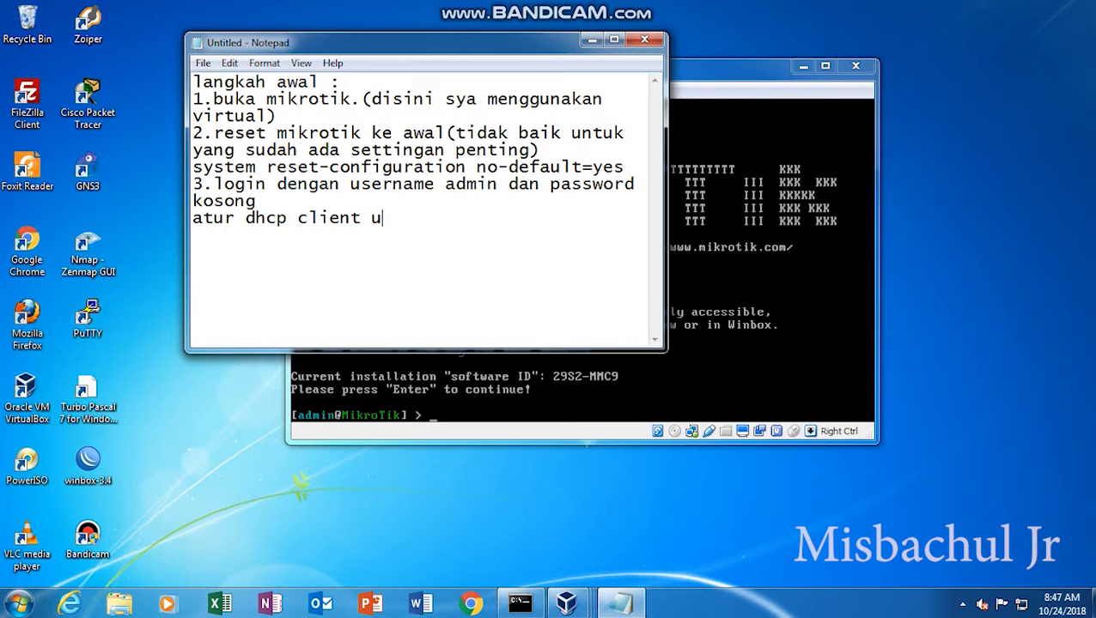
type("ntuk interface yang")
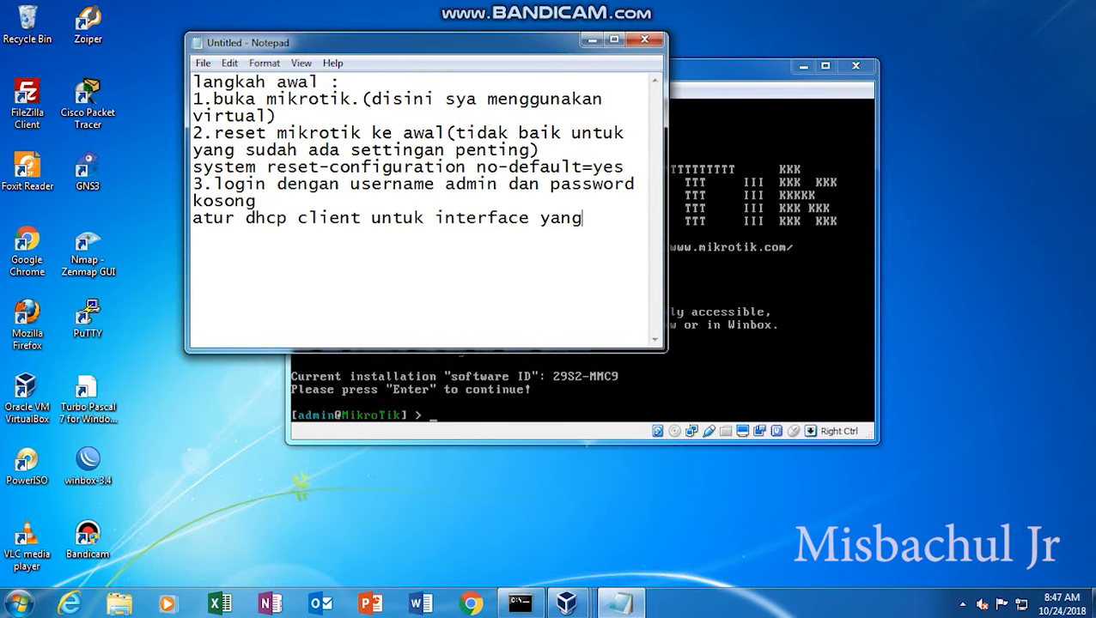
type(" terhubung jke\\\\")
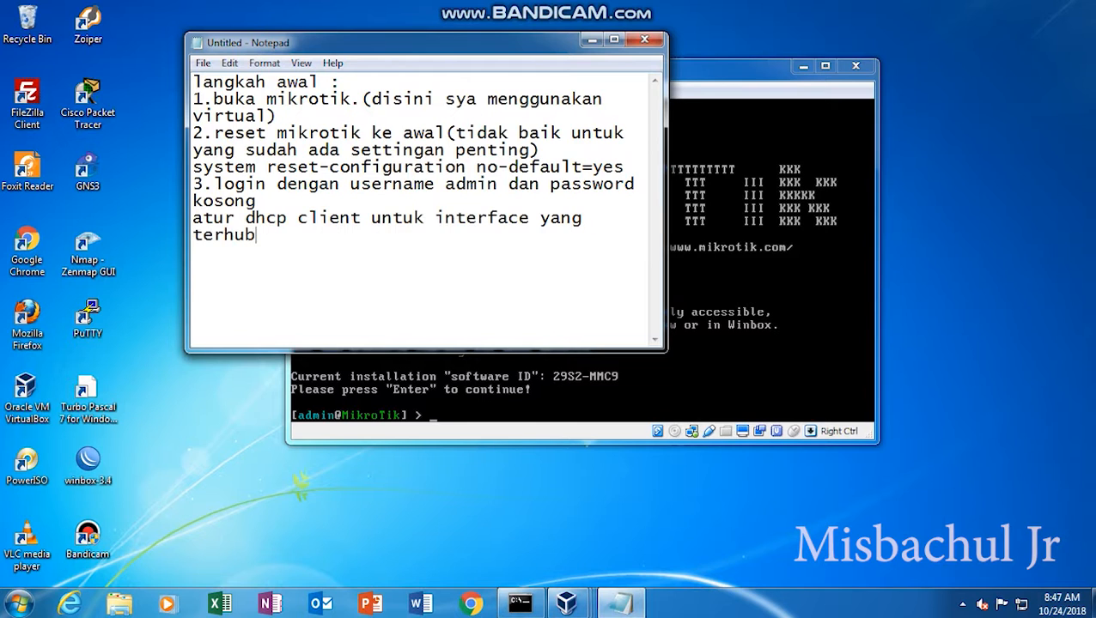
key("BackSpace")
key("BackSpace")
key("BackSpace")
key("BackSpace")
key("BackSpace")
type("ke internet")
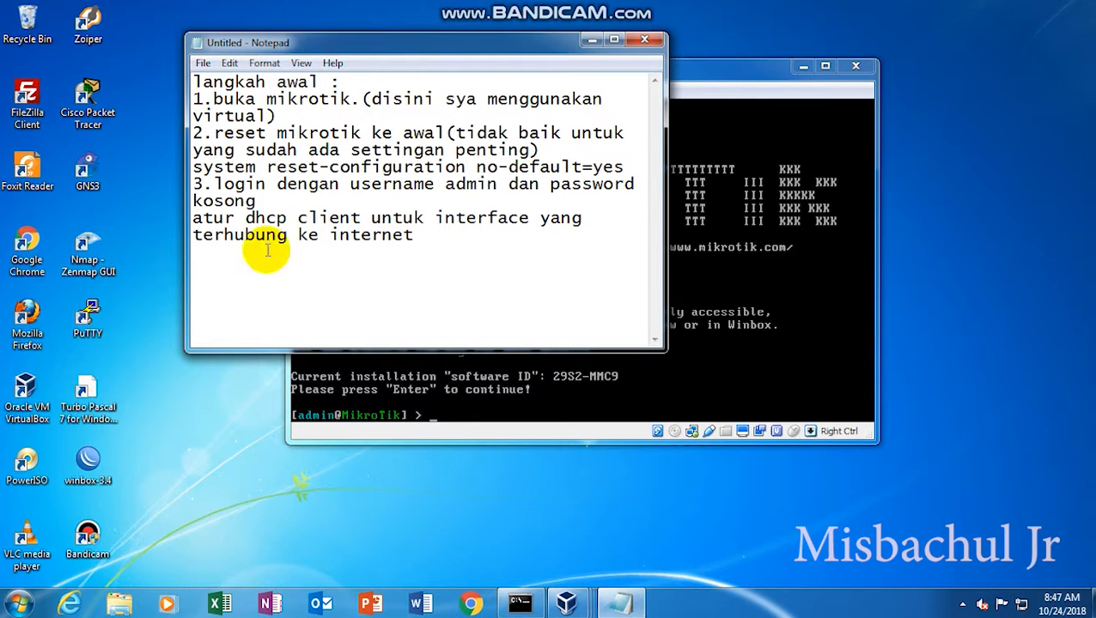
In the mikrotik console, try to add a DHCP client with "ip dhcp-client add interface=ether1 disabled=no"
left_click(551, 431)
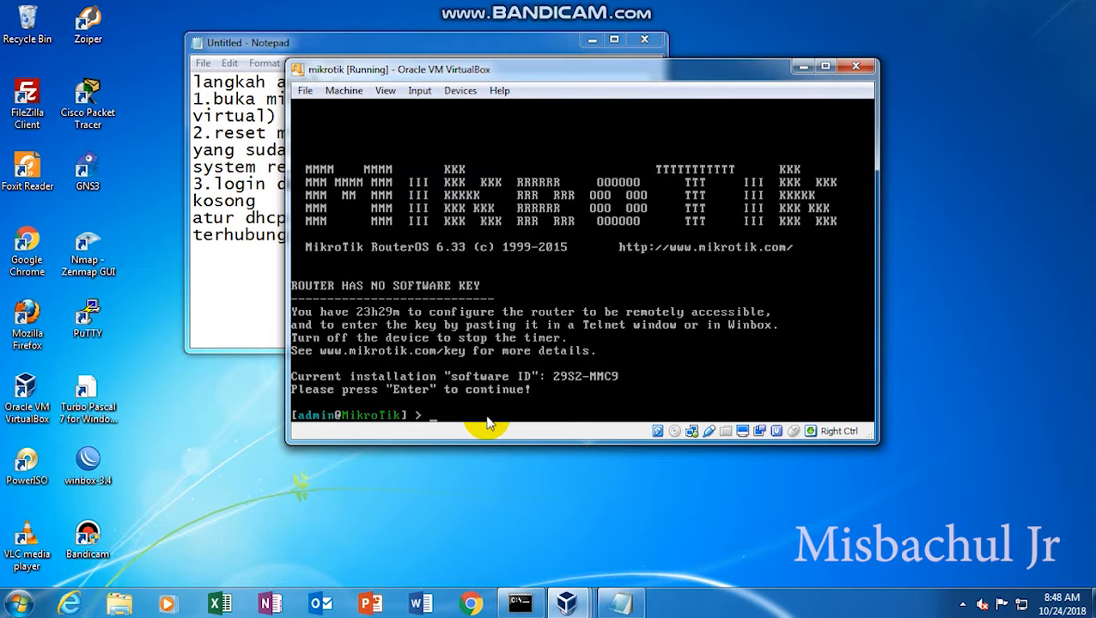
type("ip dhcp-client ")
type("in")
key("BackSpace")
key("BackSpace")
type("add interface=ether1 ")
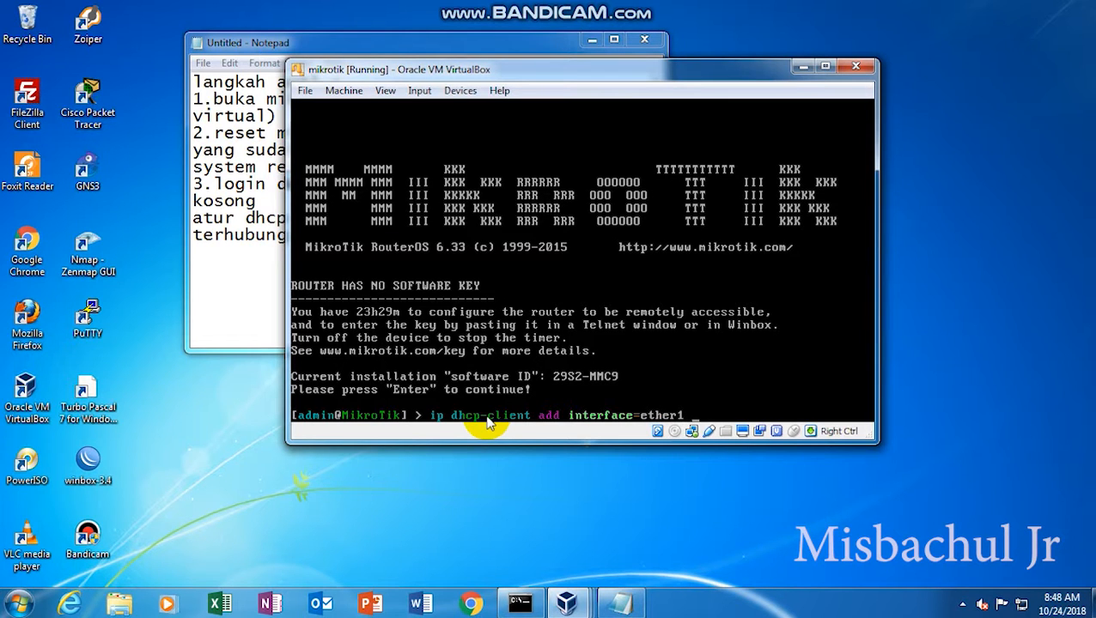
type("disabled=no")
key("Return")
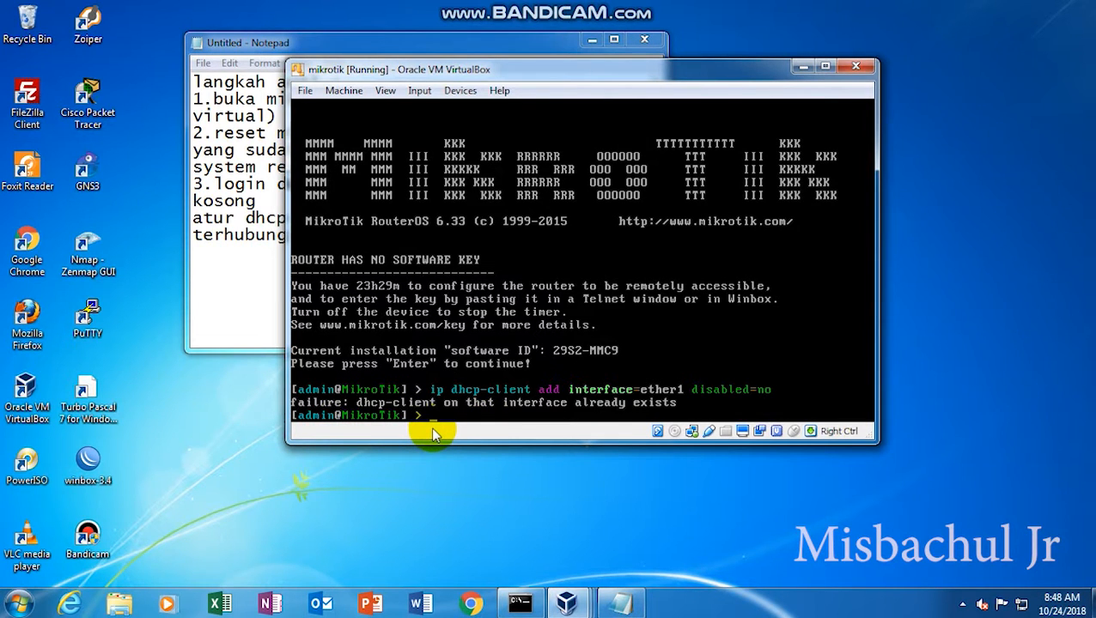
List the router's existing DHCP clients with "ip dhcp-client p"
type("ip dhcp-client p")
key("Return")
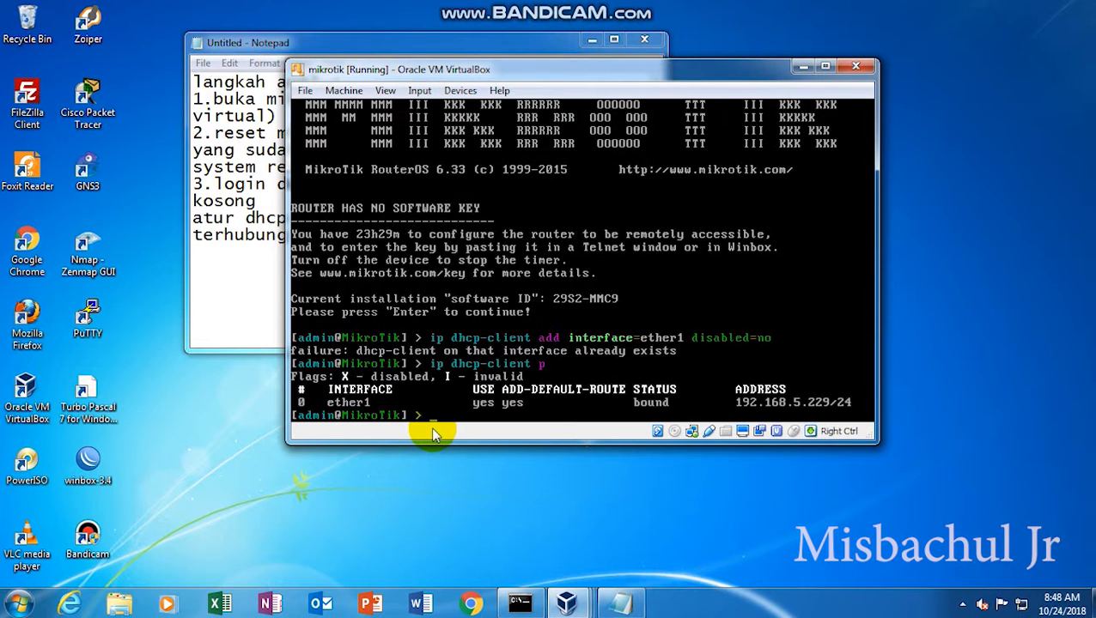
Add the command line "ip dhcp-client add interface=ether1 disabled=no" below the DHCP client instruction in the Notepad note
left_click(262, 285)
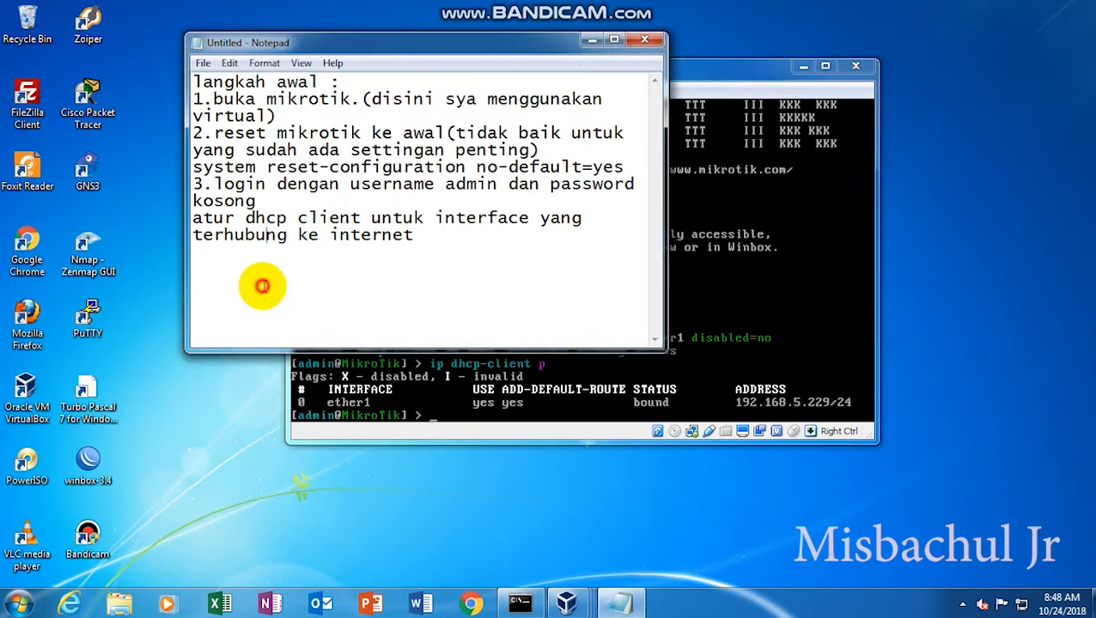
key("Return")
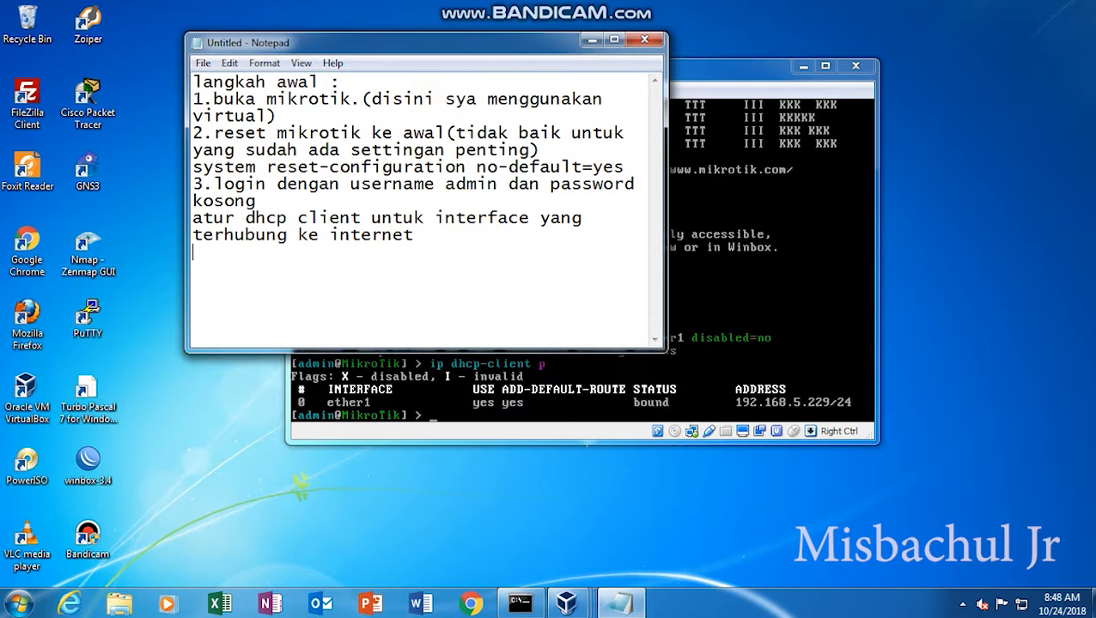
key("Tab")
key("Tab")
type("ip")
key("BackSpace")
key("BackSpace")
key("BackSpace")
key("BackSpace")
key("Return")
type("ip dhcp-client")
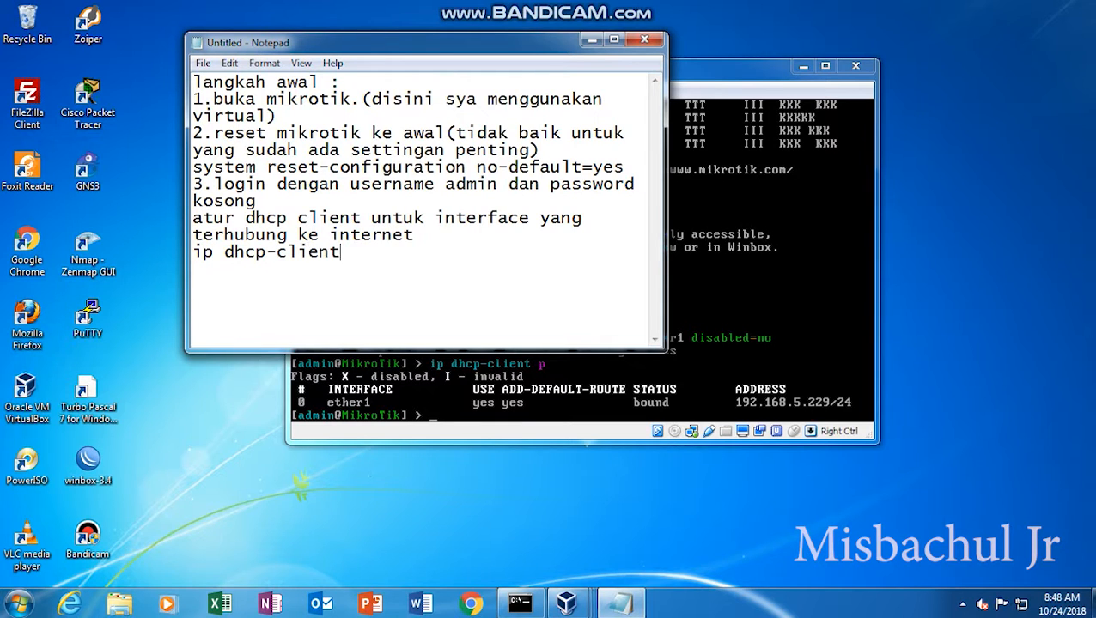
type(" add interface=-")
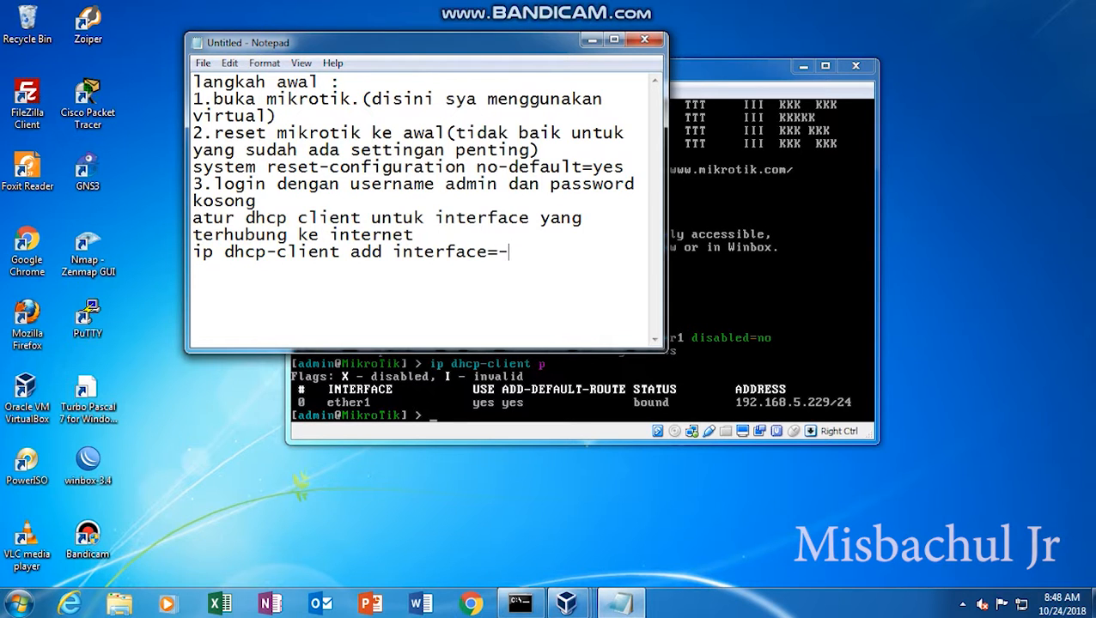
key("BackSpace")
type("ether1 disavle")
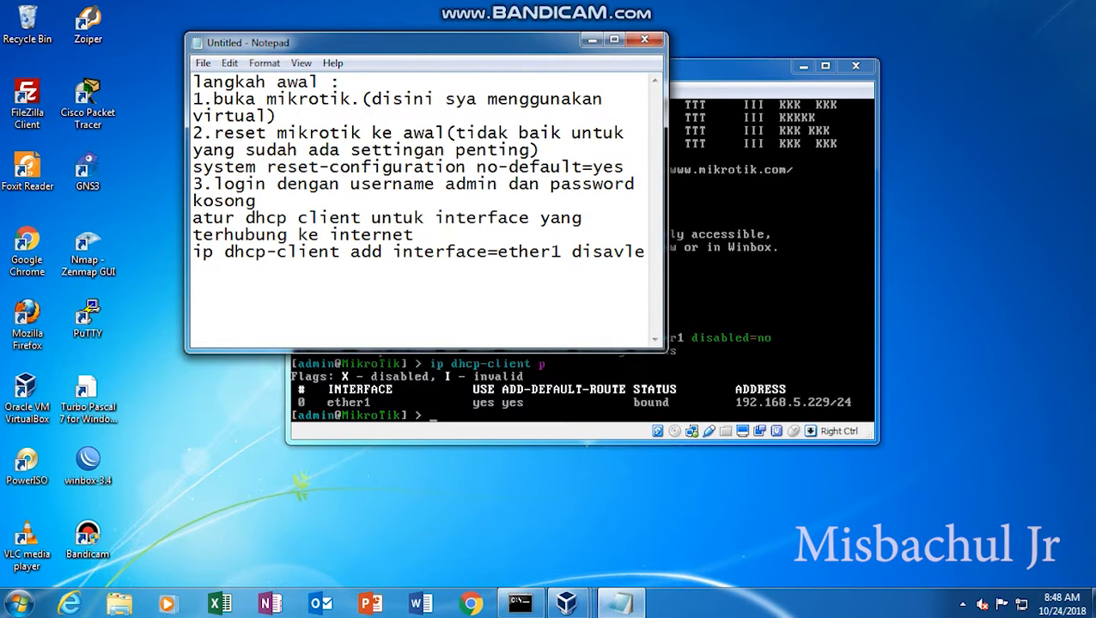
key("BackSpace")
key("BackSpace")
key("BackSpace")
type("bled=")
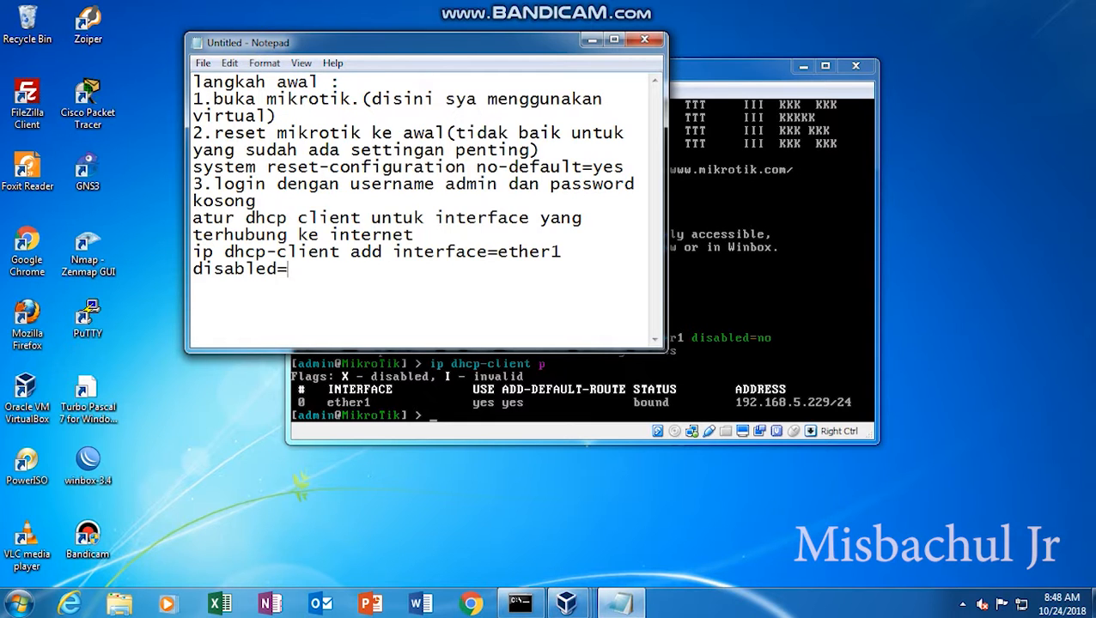
type("no")
key("Return")
Clear the note and write "kemudian beri ip pada interface yang terhubung ke client"
key("ctrl+a")
key("BackSpace")
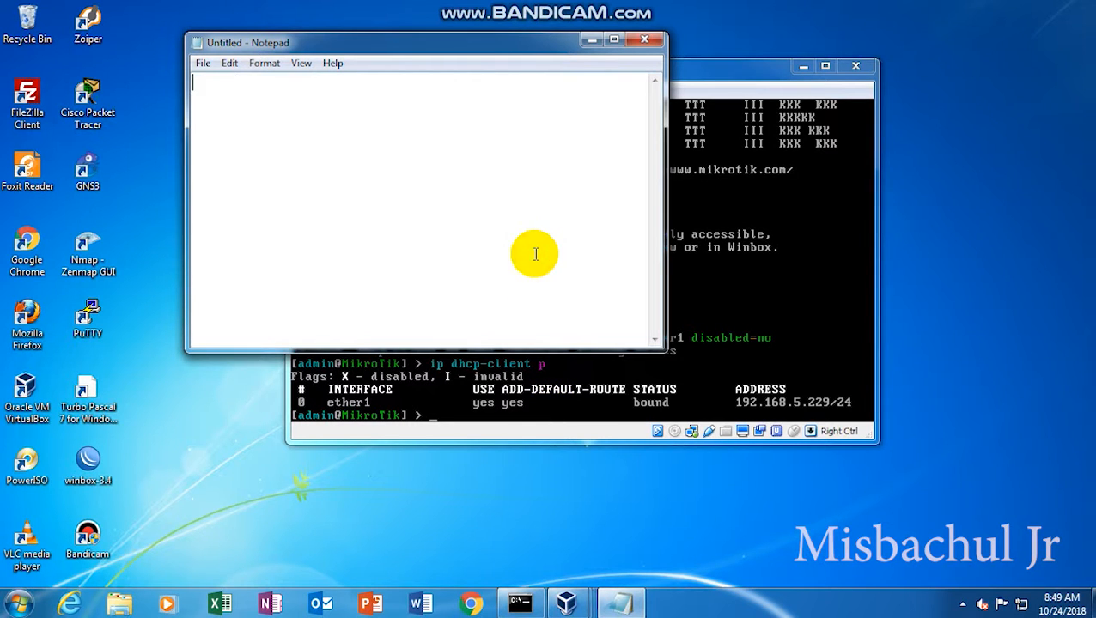
type("kemudfia")
key("BackSpace")
key("BackSpace")
key("BackSpace")
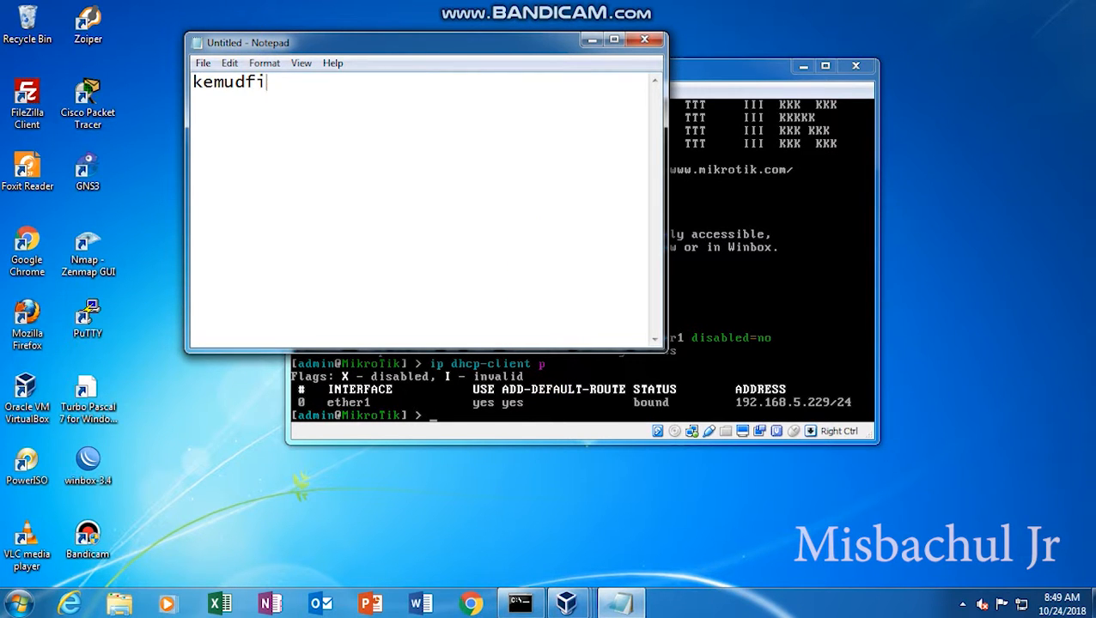
type("ian bei")
key("BackSpace")
key("BackSpace")
key("BackSpace")
type("eri ip0")
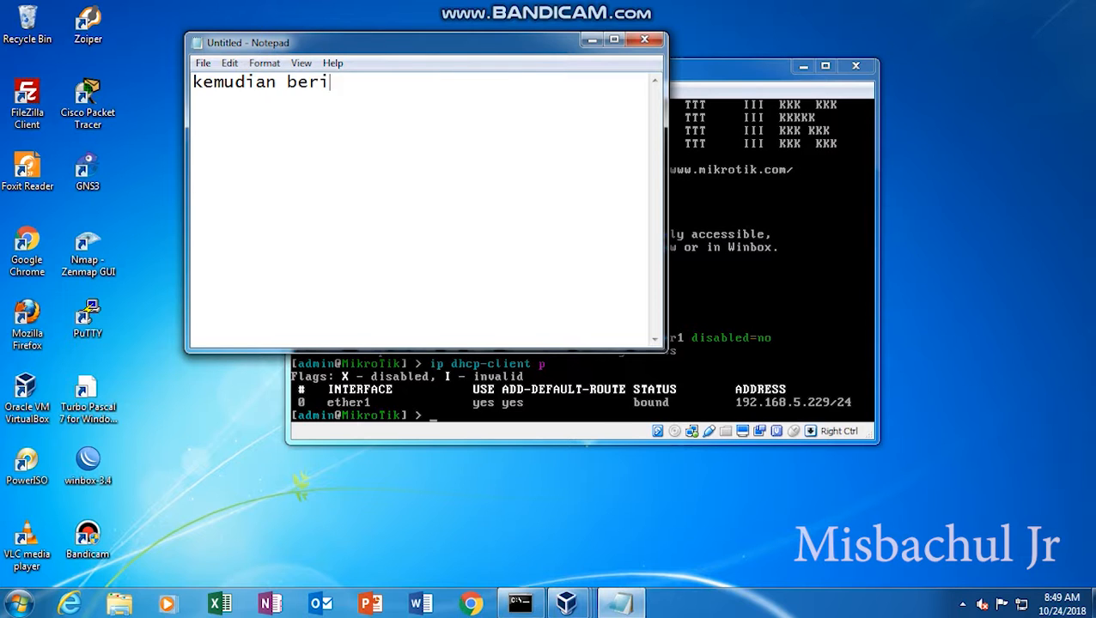
key("BackSpace")
key("BackSpace")
type("pada")
type(" iu")
key("BackSpace")
type("nterfac")
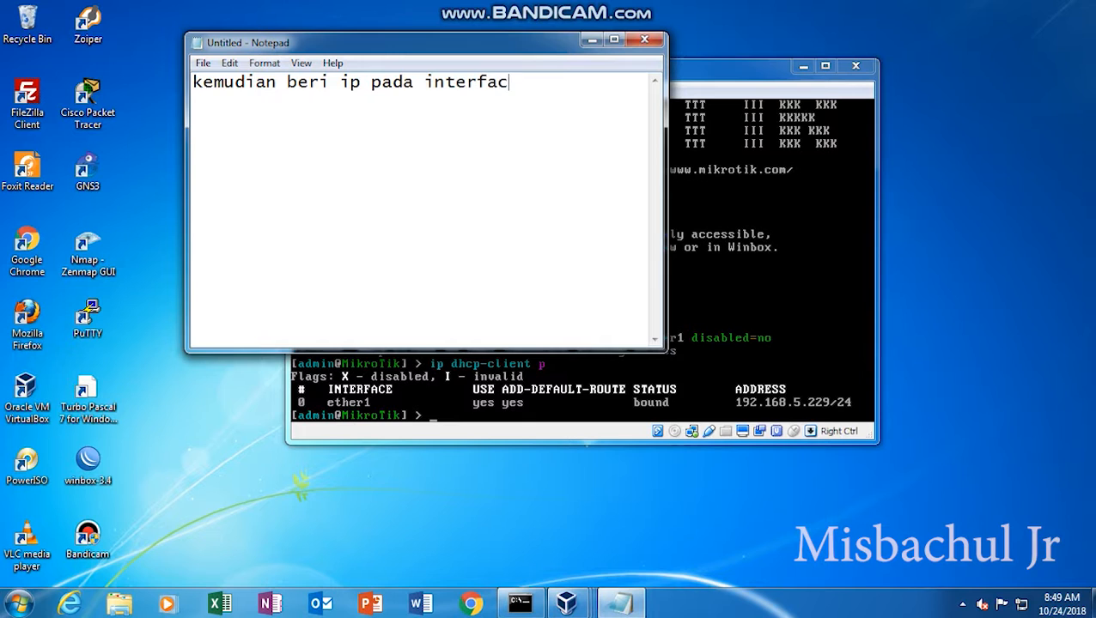
type("e yang terhubung ke ")
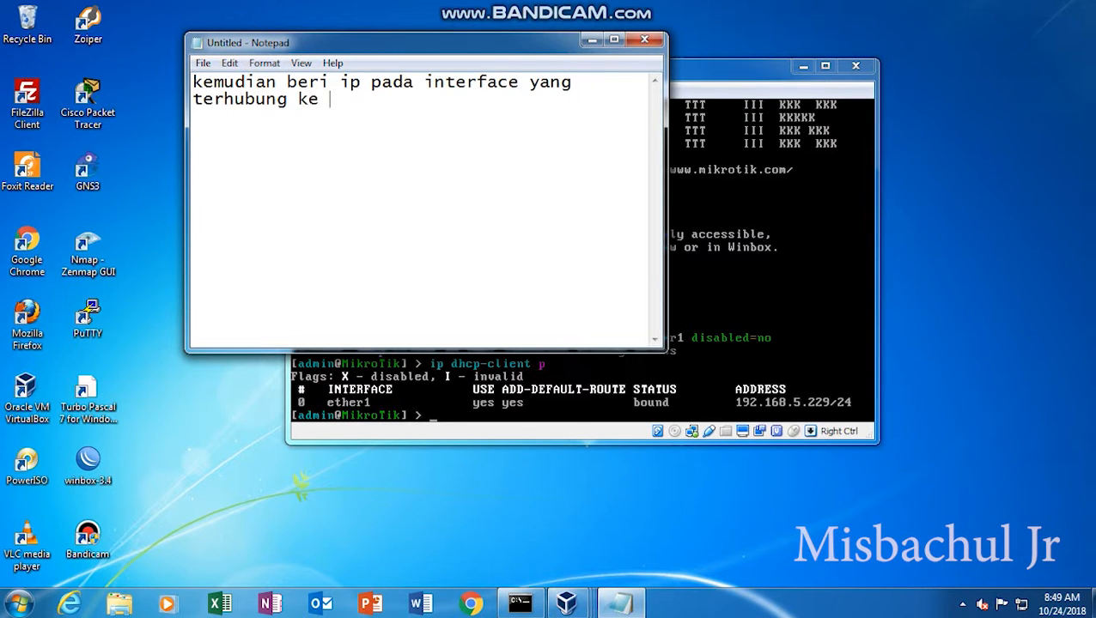
type("clienr")
key("BackSpace")
type("t")
In the mikrotik console, assign the address 192.168.10.1/24 to ether2 with "ip address add address=192.168.10.1/24 interface=ether2"
left_click(599, 429)
type("ipa")
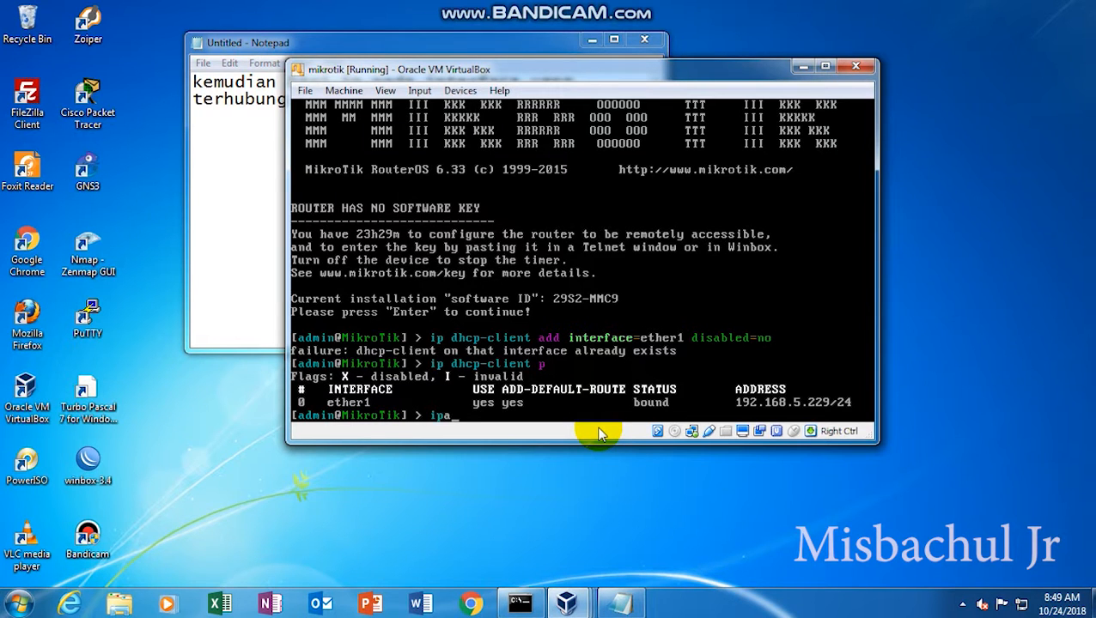
key("BackSpace")
type("address add address=192.168.10.1/24")
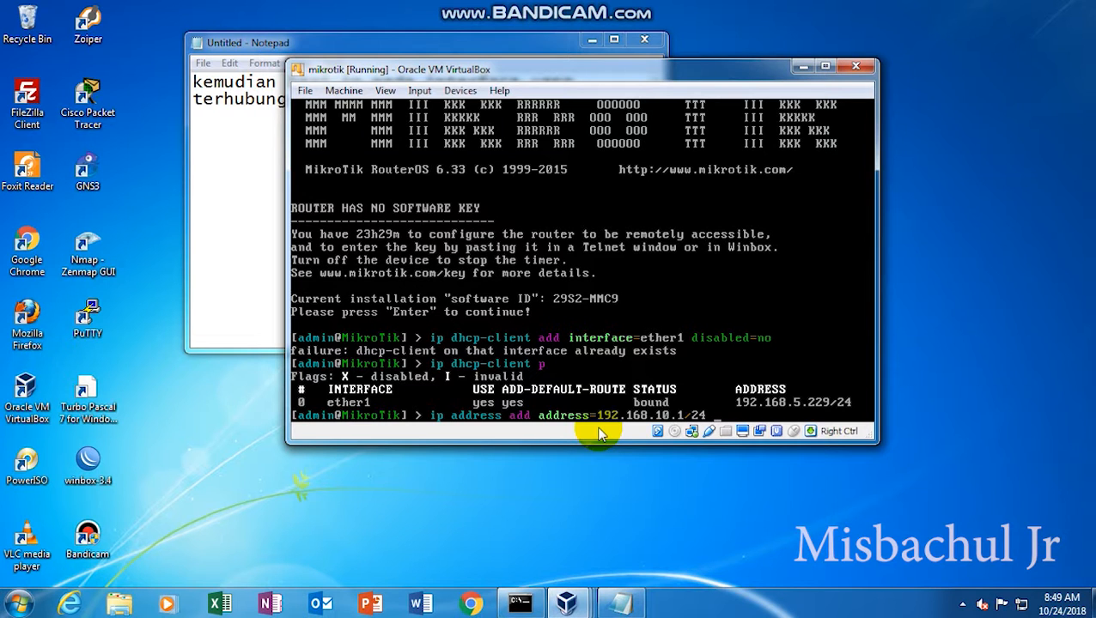
type(" interface=ether2")
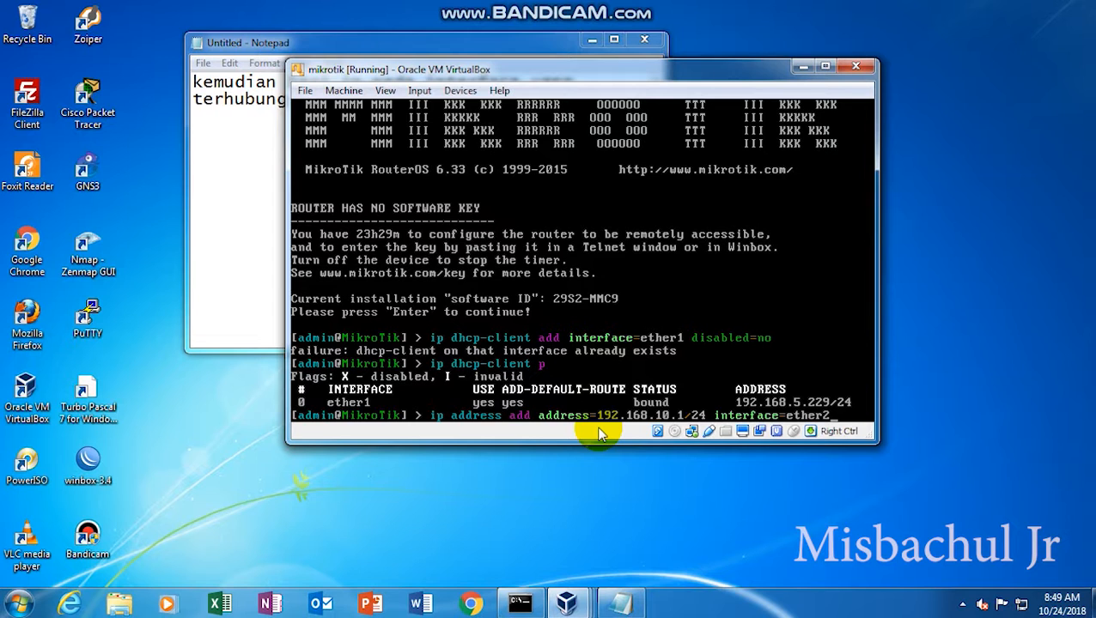
key("Return")
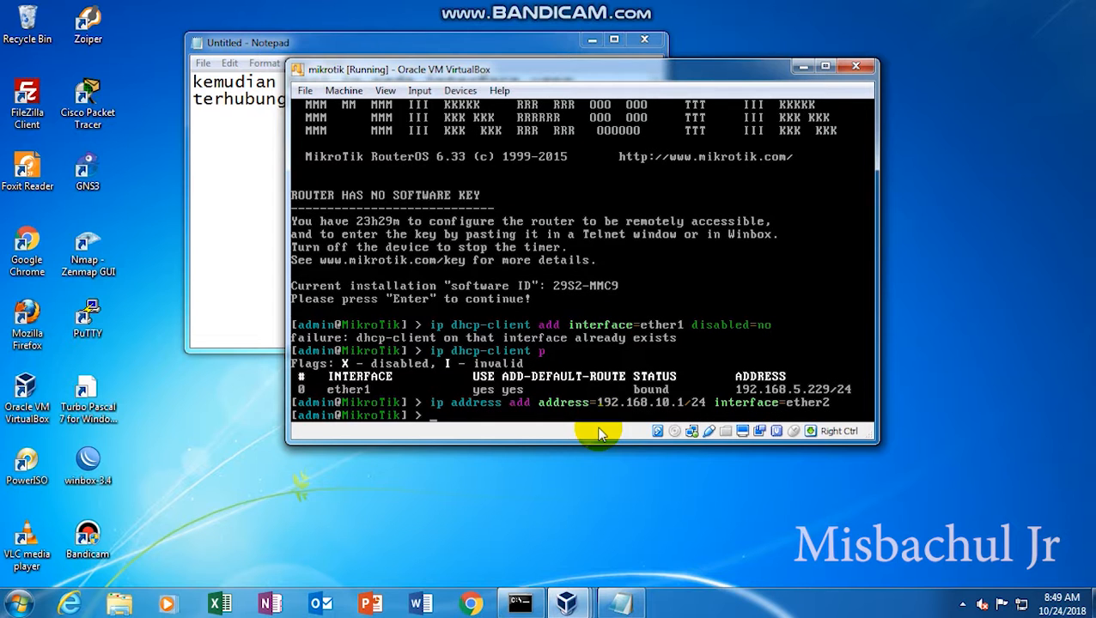
Add the line "ip address add address=192.168.10.1/24(optional" below the client interface instruction in the Notepad note
left_click(230, 193)
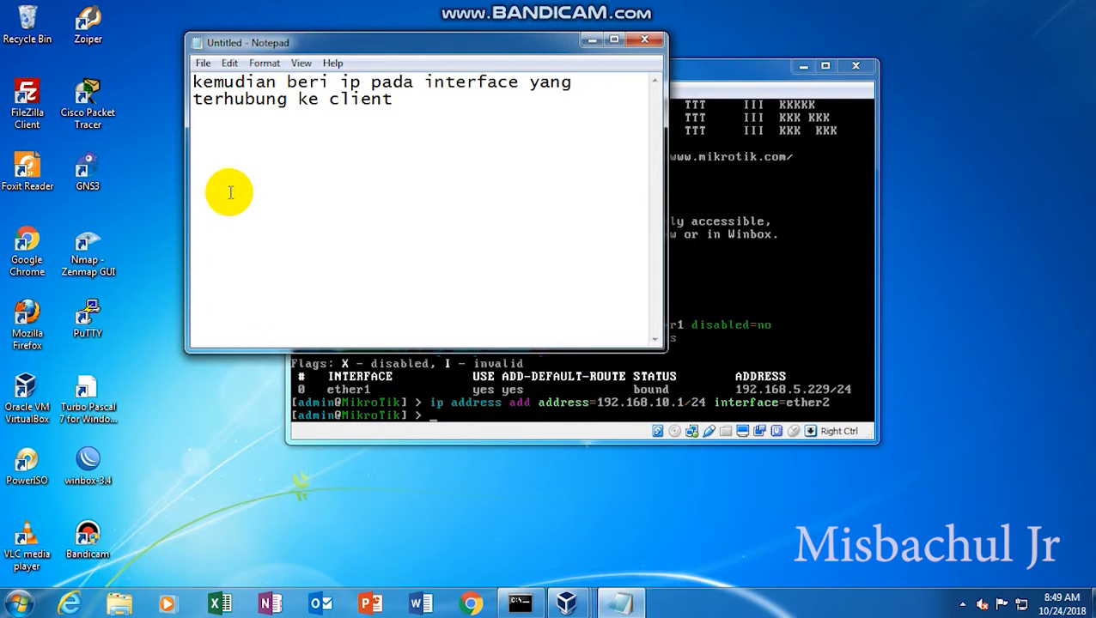
key("Return")
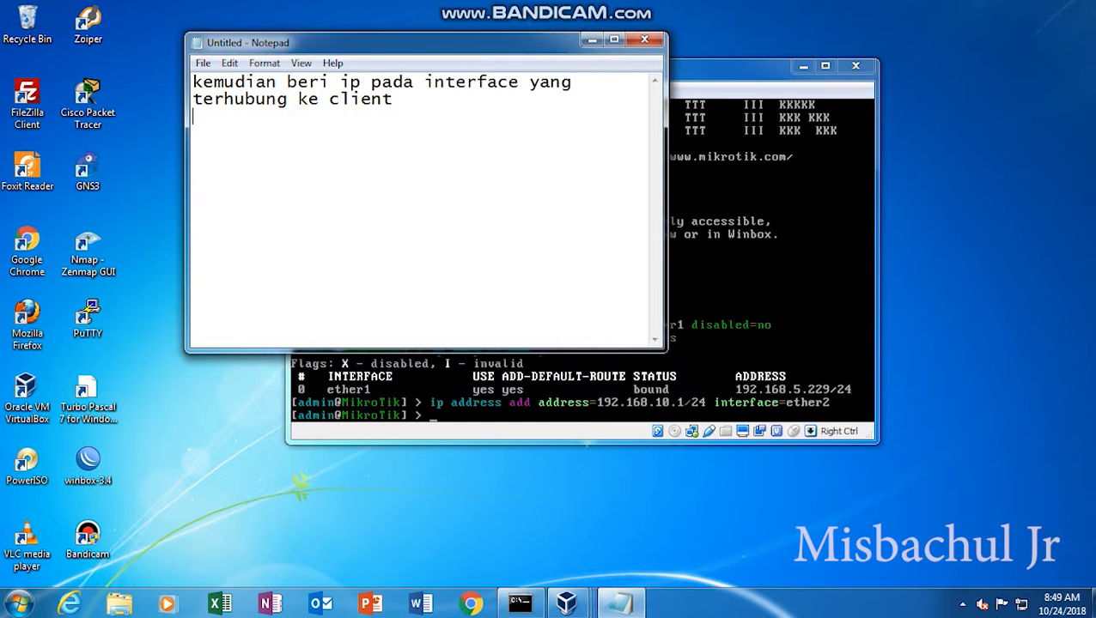
type("ip add  ress add address")
key("BackSpace")
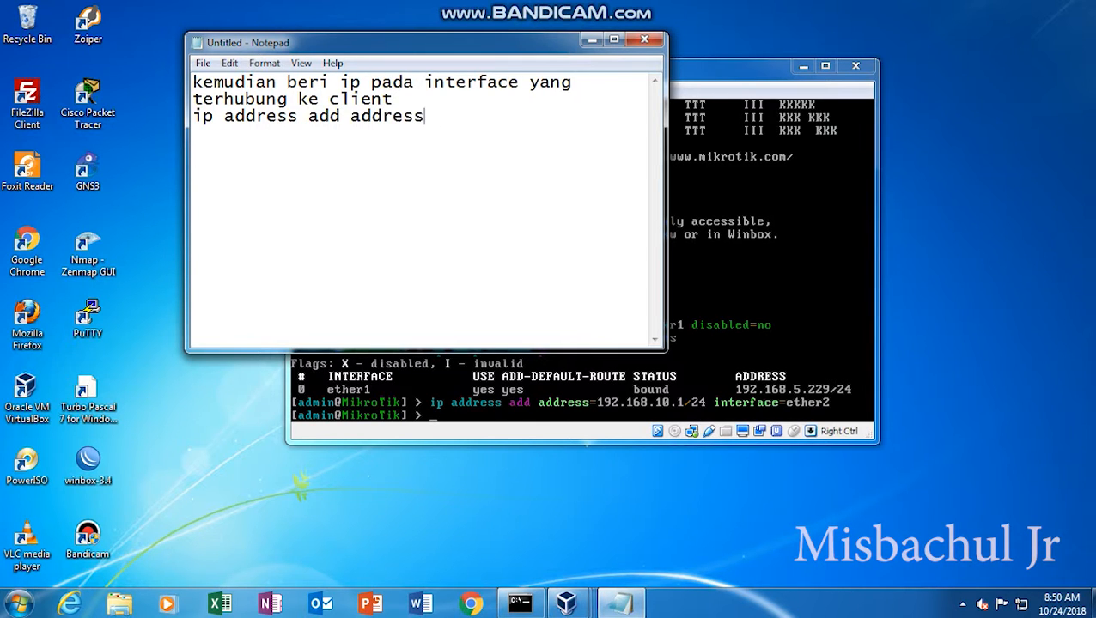
type("=192.168.10.1/24 (op")
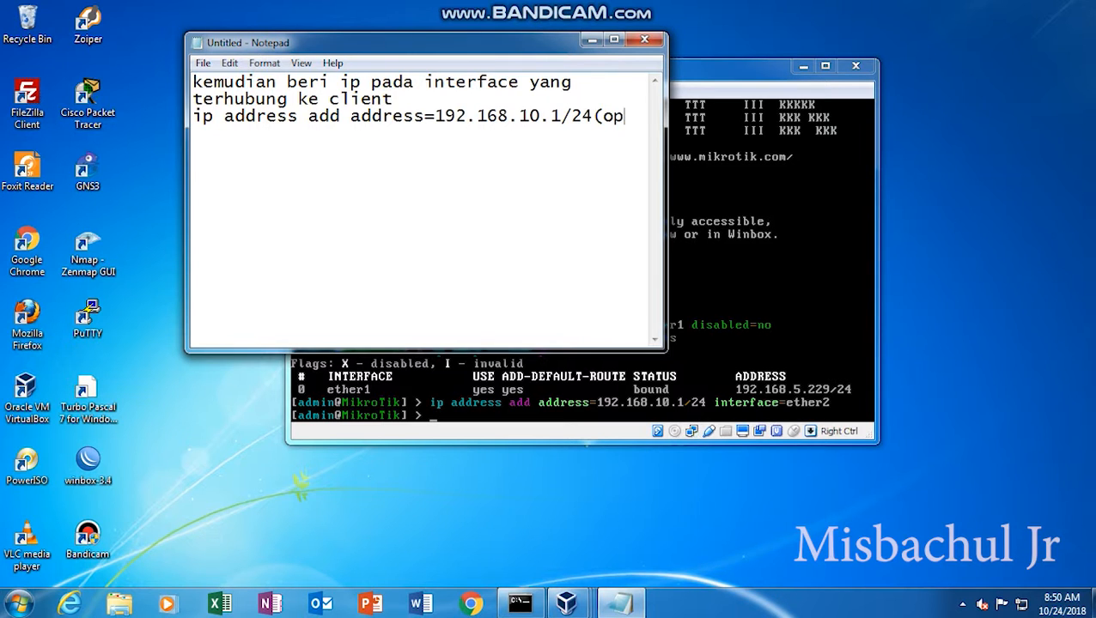
type("tional)")
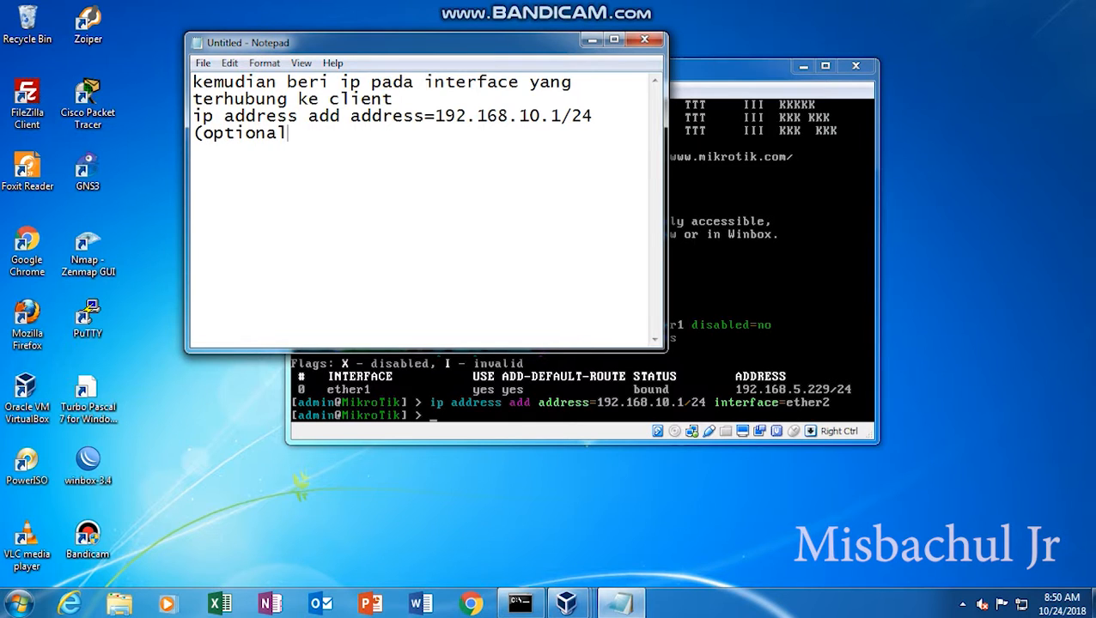
Replace the "optional" remark in the note with "(terserah kalian memberi berapa)" and complete the command with "interface=ether2"
key("BackSpace")
key("BackSpace")
key("BackSpace")
key("BackSpace")
key("BackSpace")
key("BackSpace")
key("BackSpace")
key("BackSpace")
key("BackSpace")
type("ters")
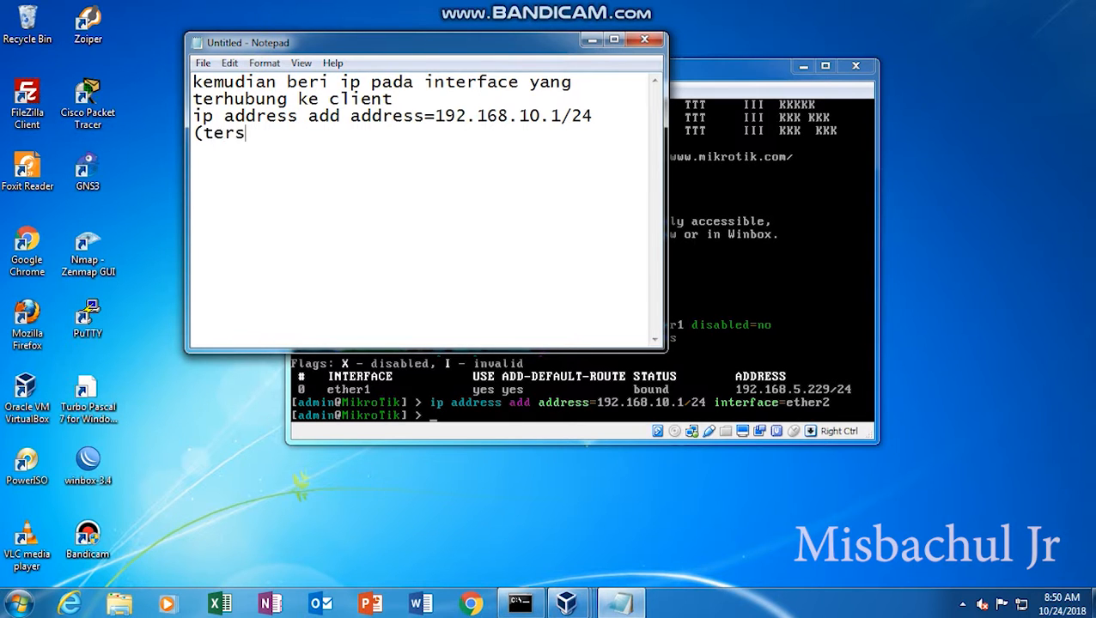
type("erah kalia")
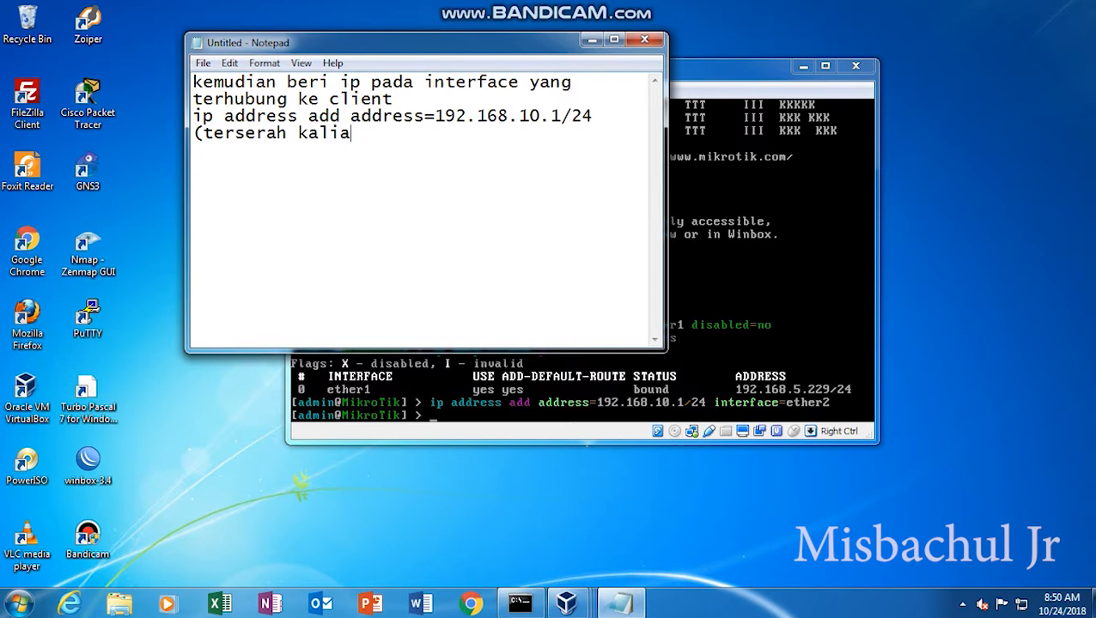
type("n memberi")
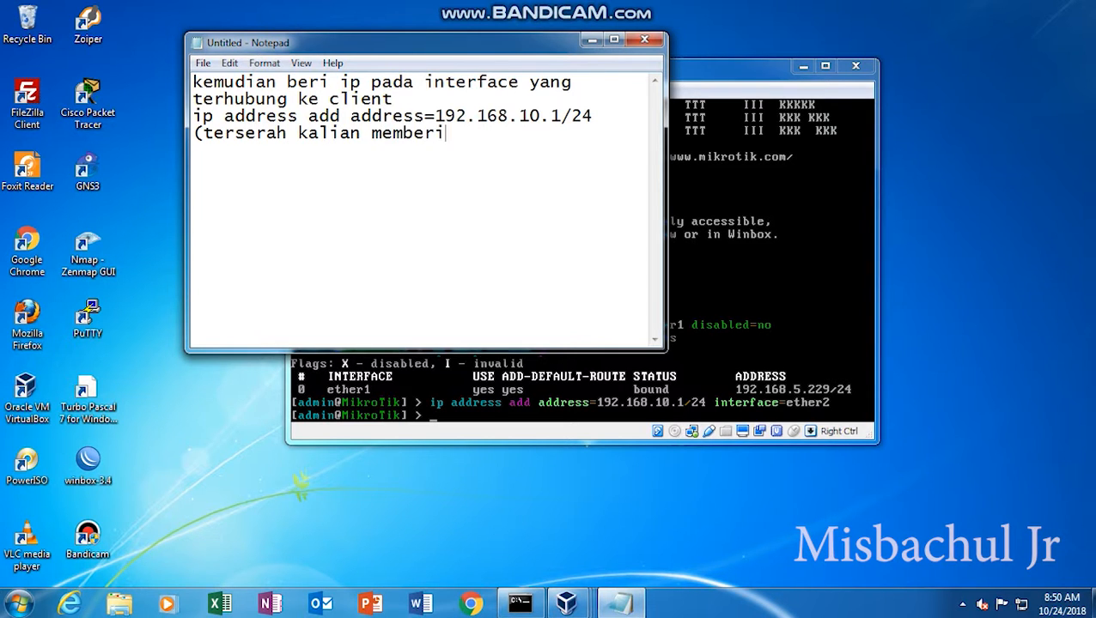
type(" berapa)")
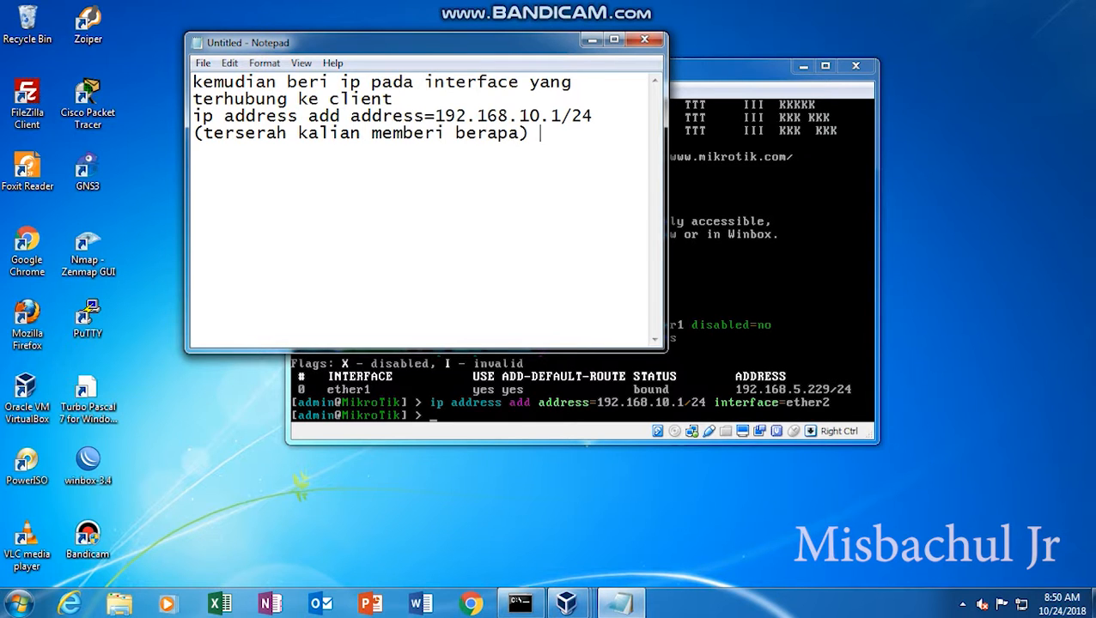
type(" interface=ether")
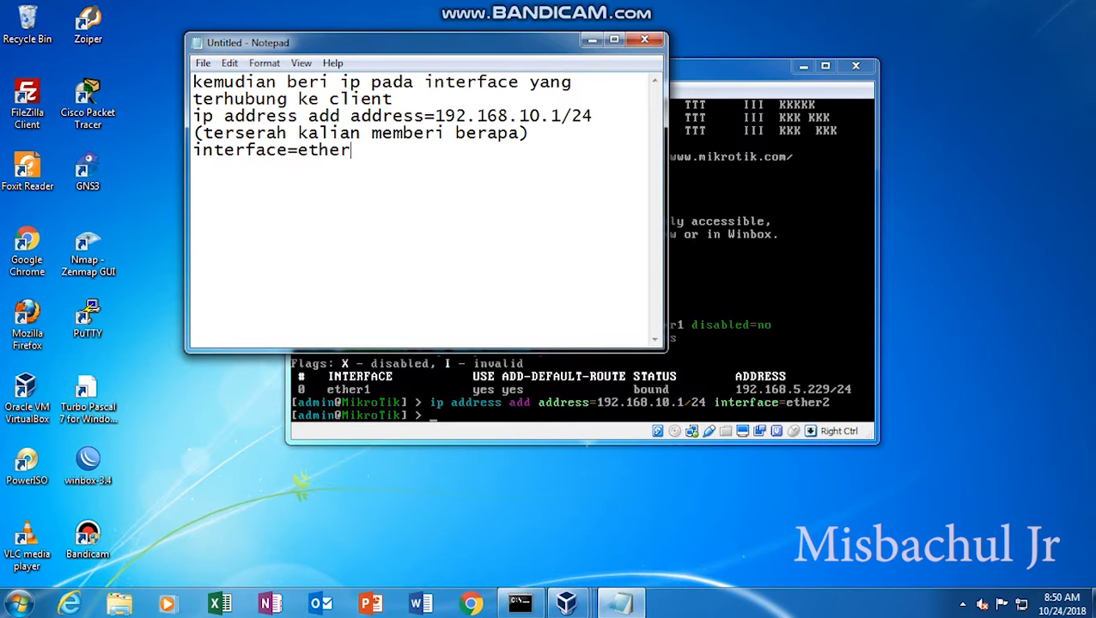
type("2")
key("Return")
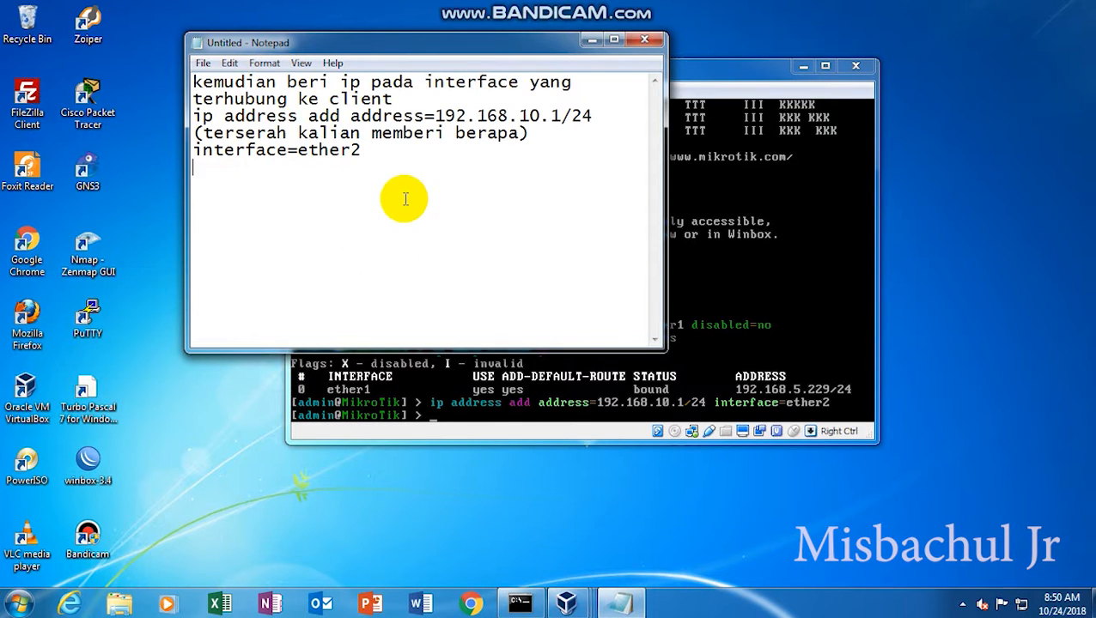
Leave a blank line in the note and write "*selanjutnya buka komouter client(disini saya menggunakan windows xp virtual"
key("Return")
type("3")
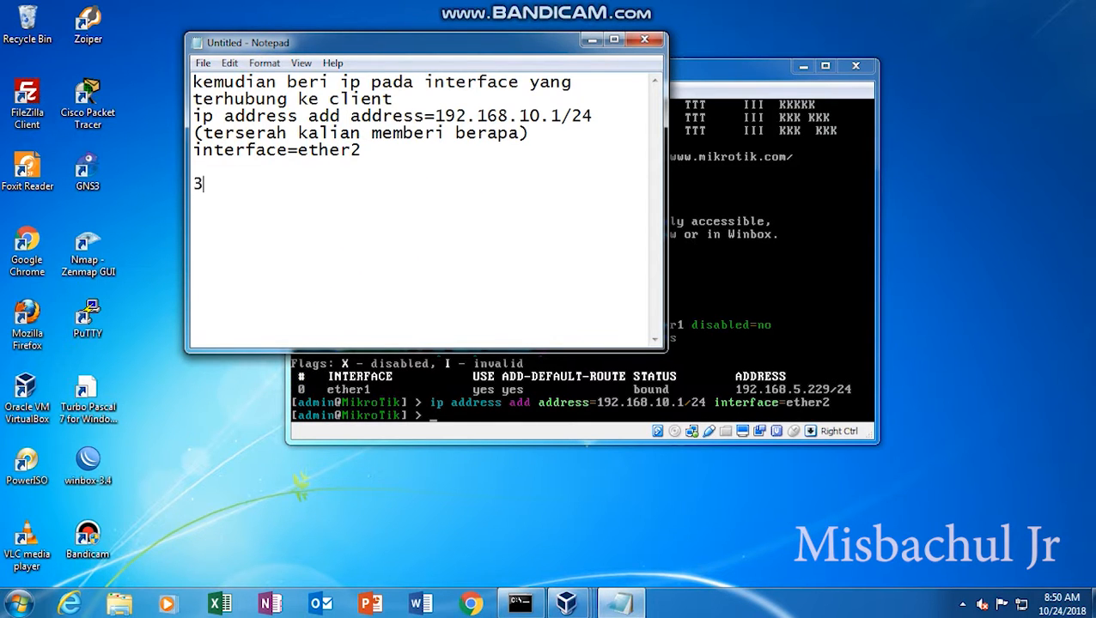
key("BackSpace")
type("*selanjutnya")
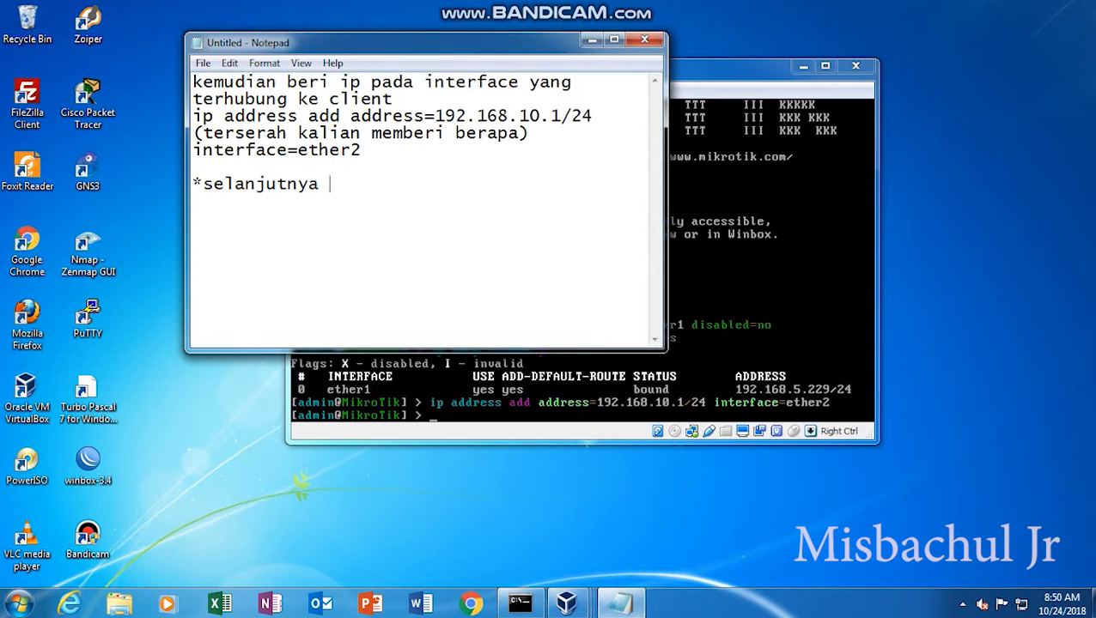
type("buka komouter c")
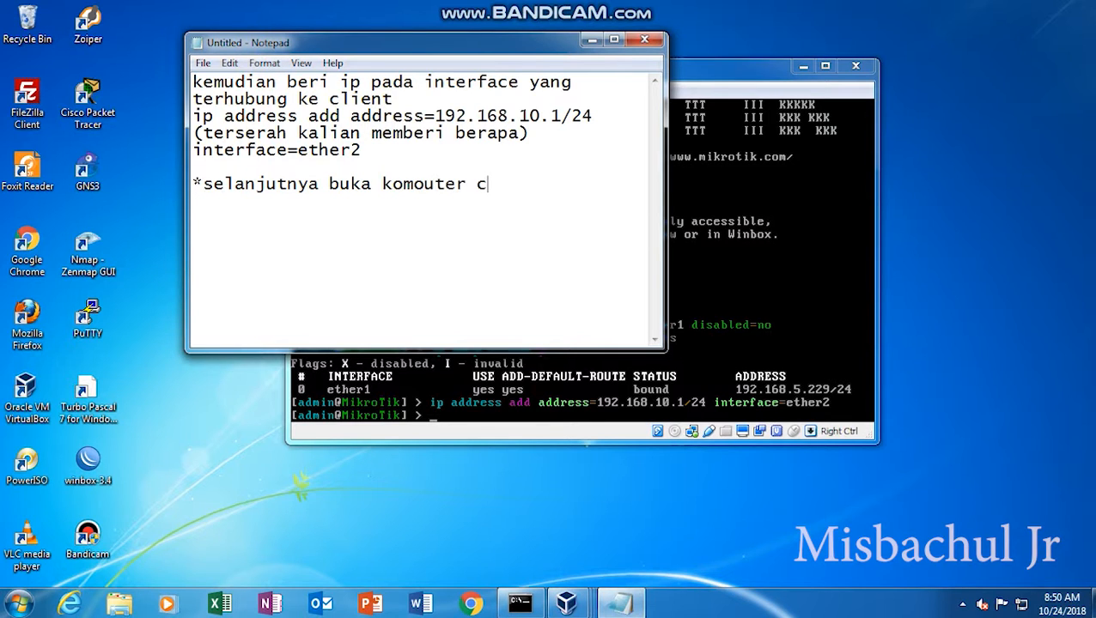
type("lient(disini sa")
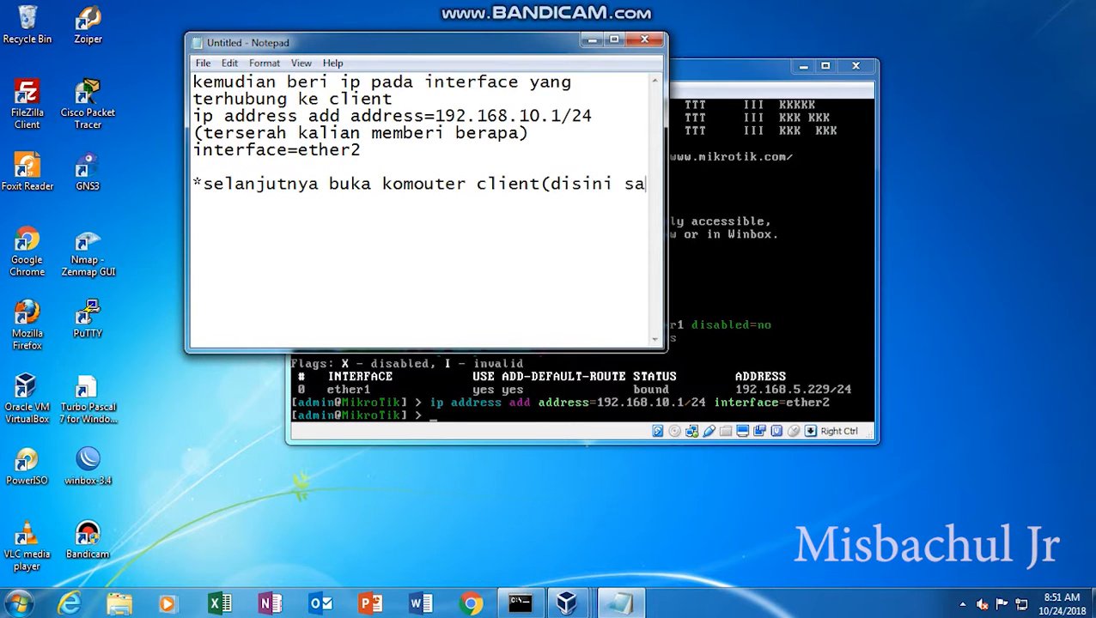
type("ya menggu")
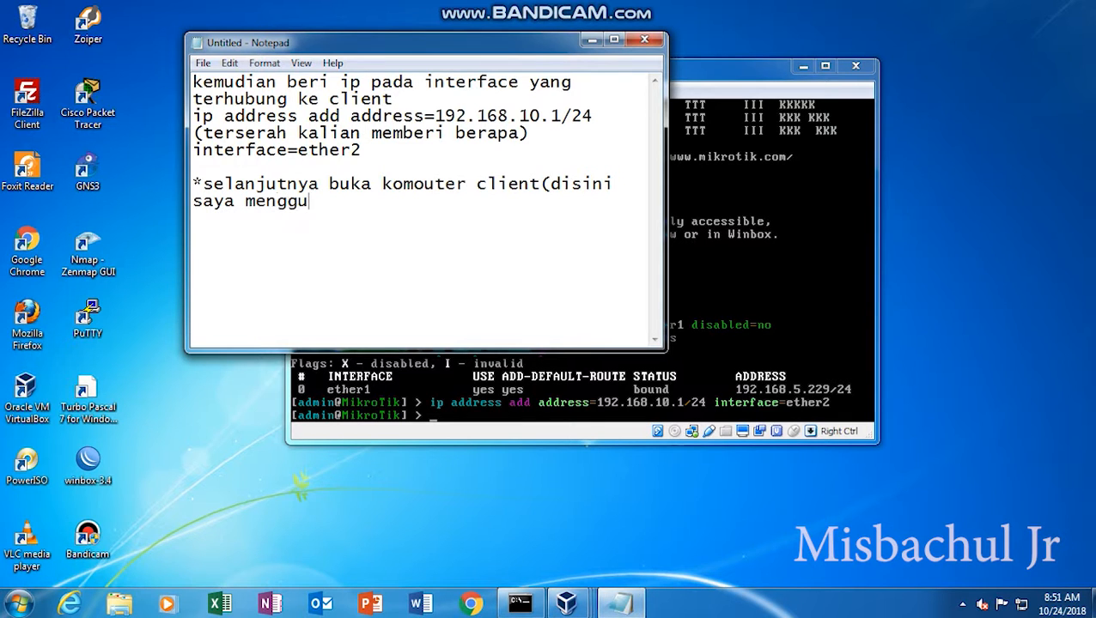
type("nakan windows x")
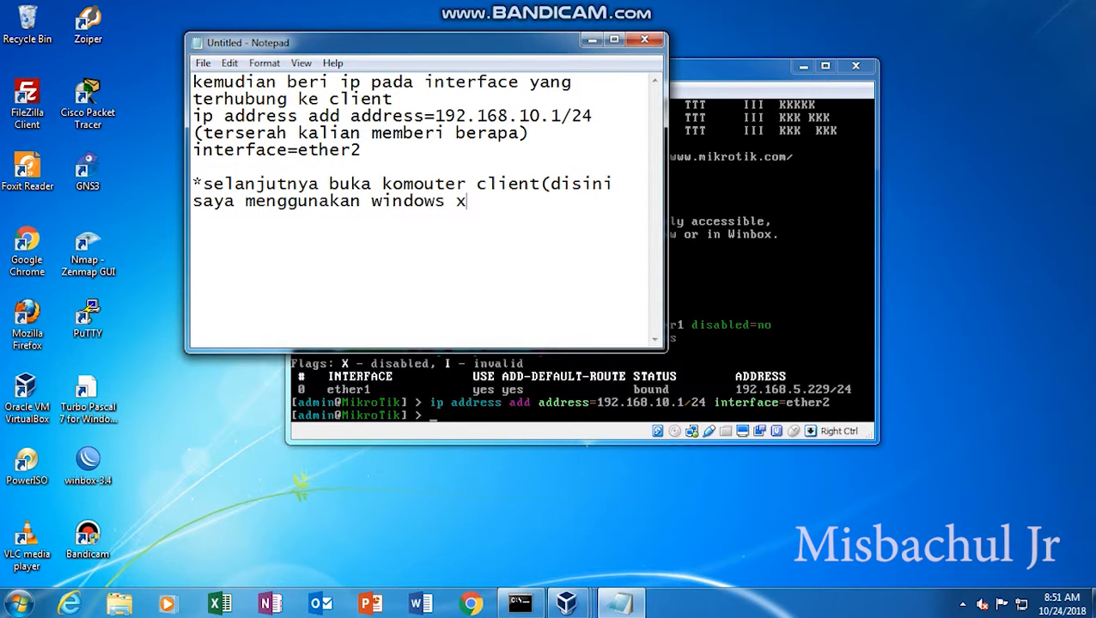
type("p virtual")
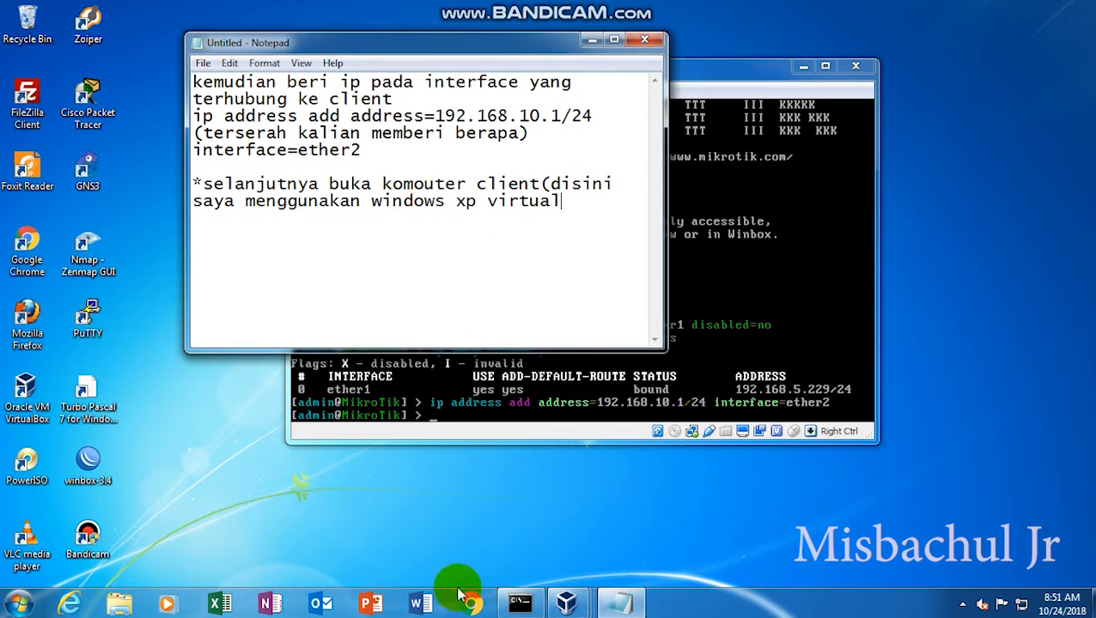
Bring up the winxp virtual machine window and return to the Notepad note in front of it
left_click(567, 603)
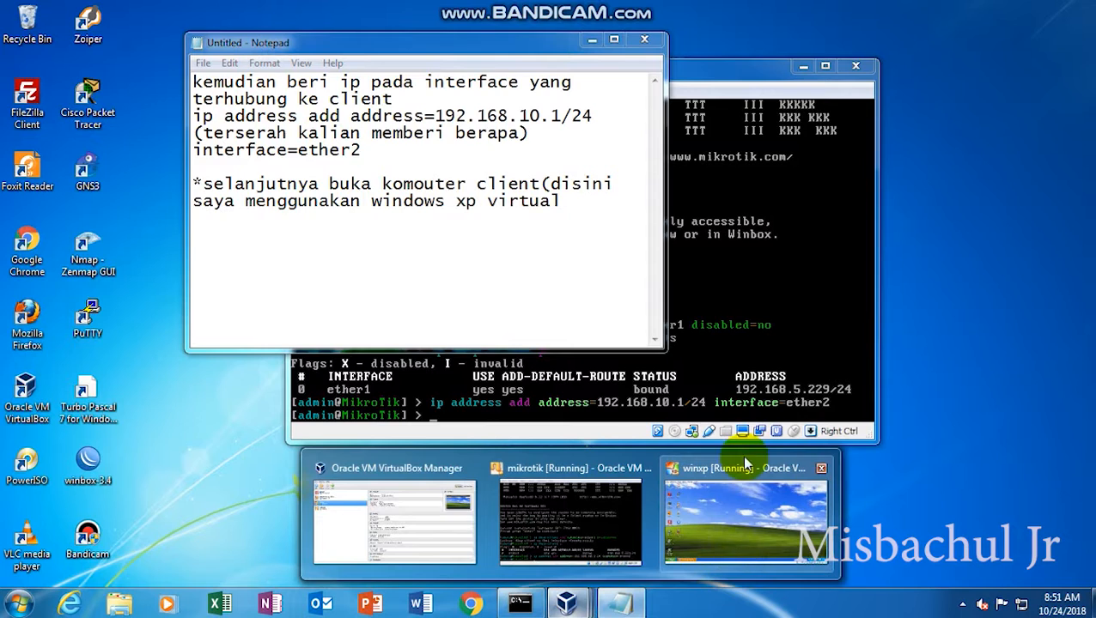
left_click(752, 538)
left_click(617, 603)
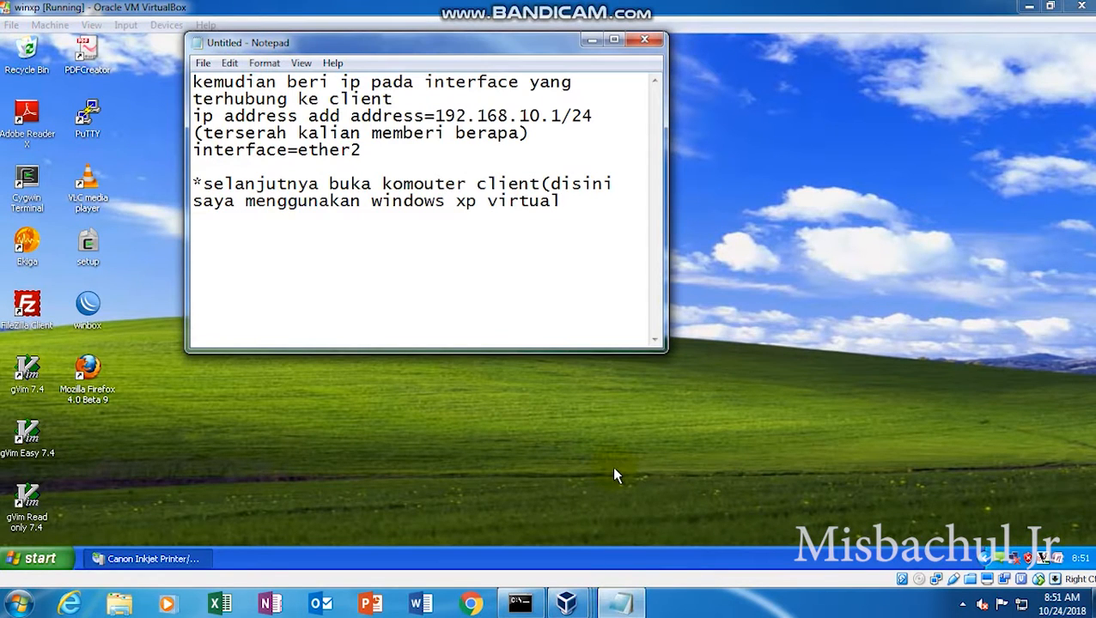
Add the line "kemudian atur ip dhcp server untuk interface yang terhubung ke client" to the note
key("Return")
type("kemudian")
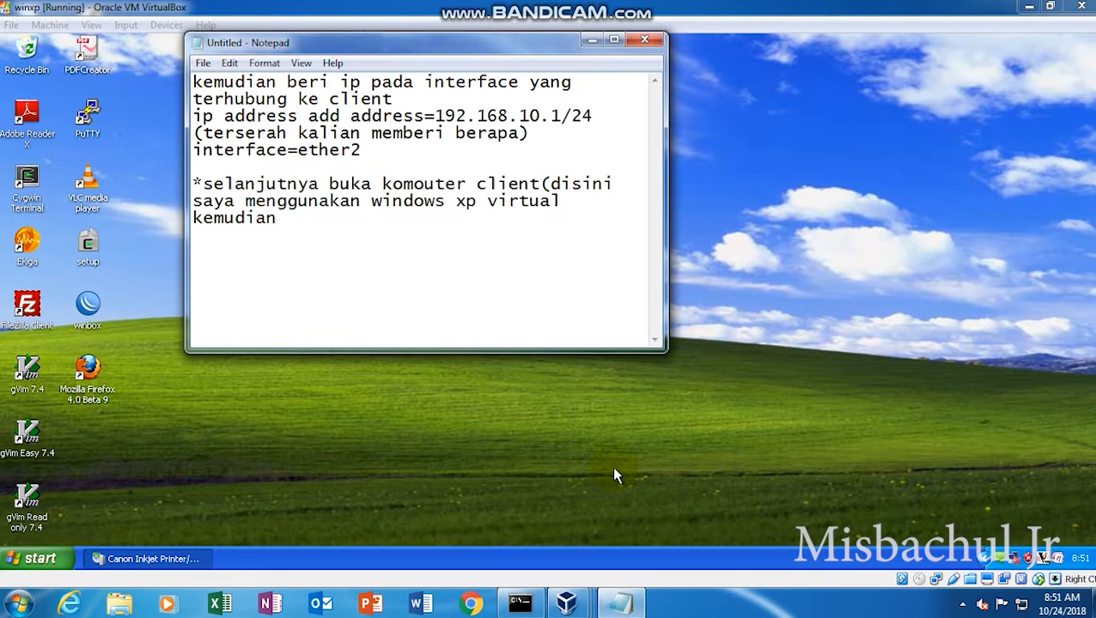
type(" atur ip dhcp server untuy")
key("BackSpace")
type("k")
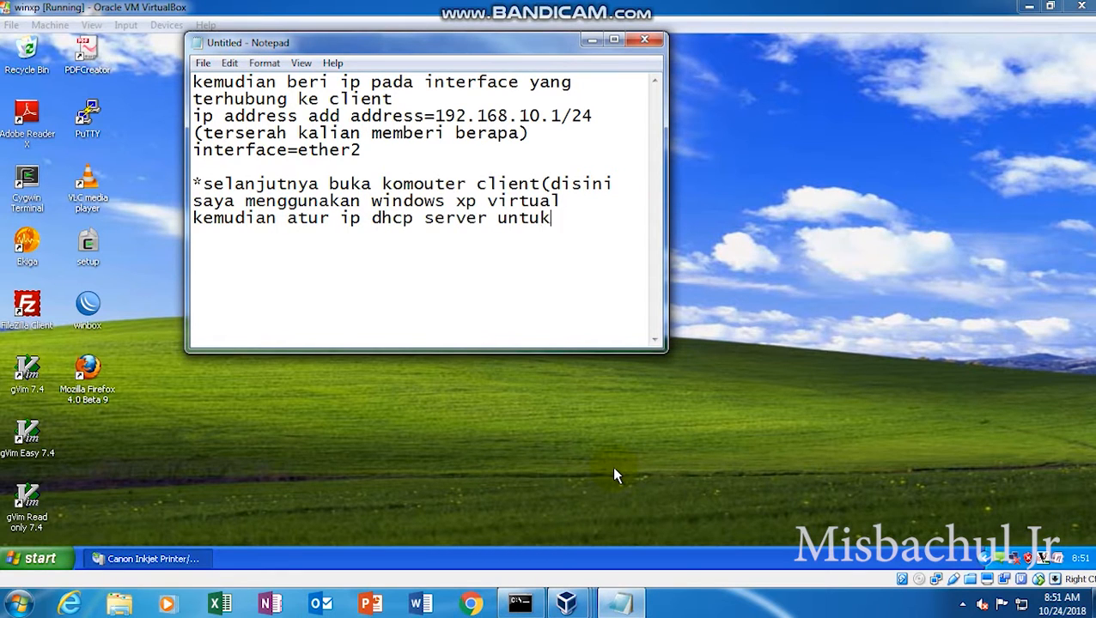
type(" interfaec")
key("BackSpace")
key("BackSpace")
type("ace ")
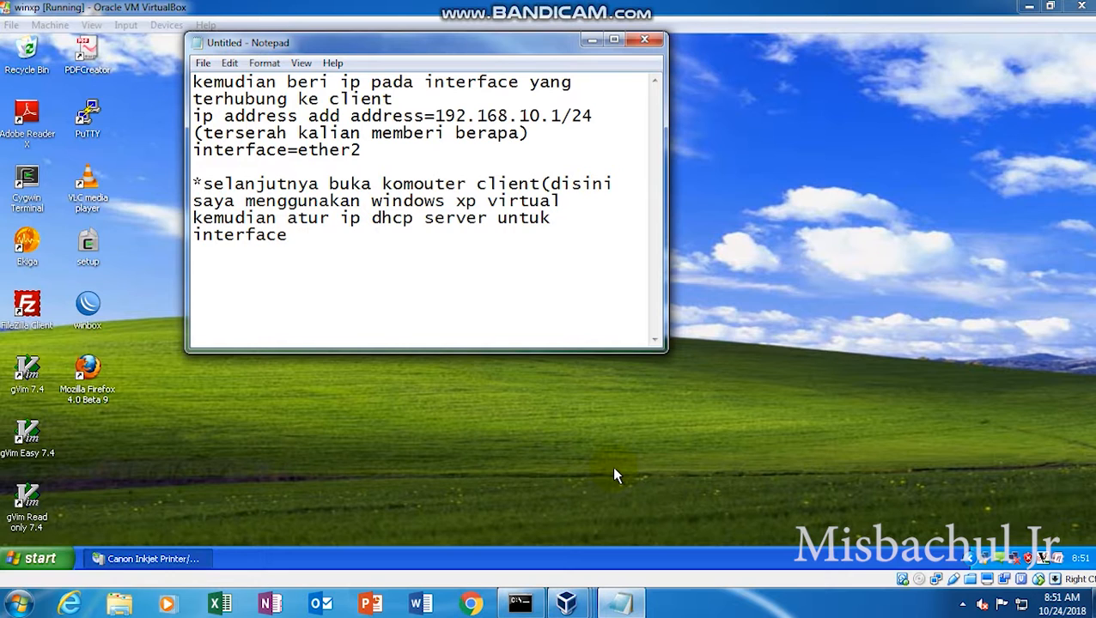
type("yang terhu")
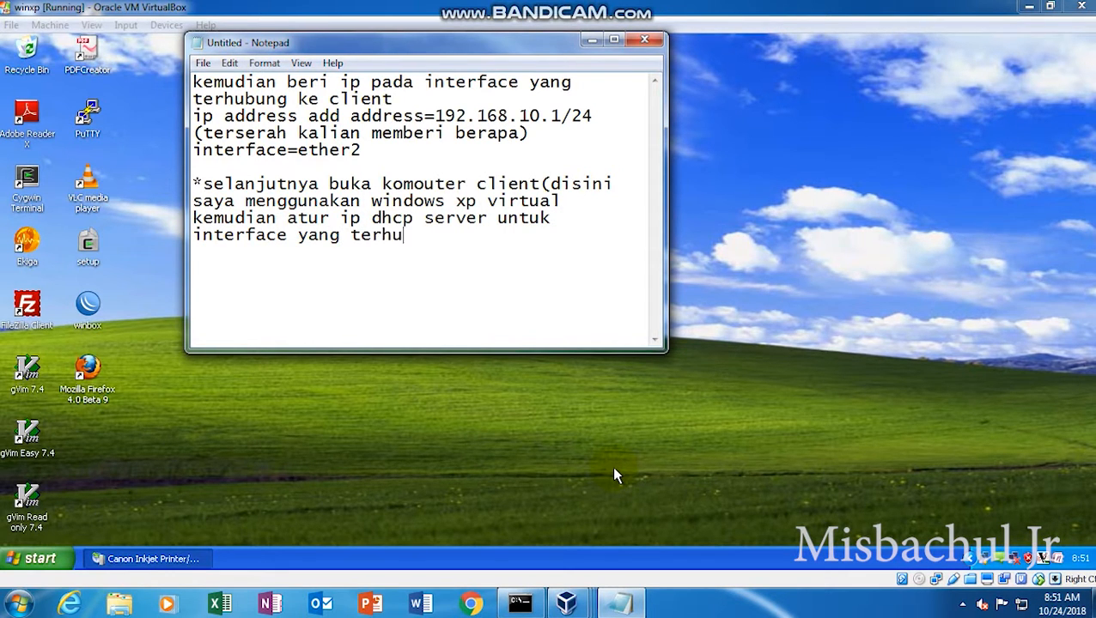
type("bung ke client")
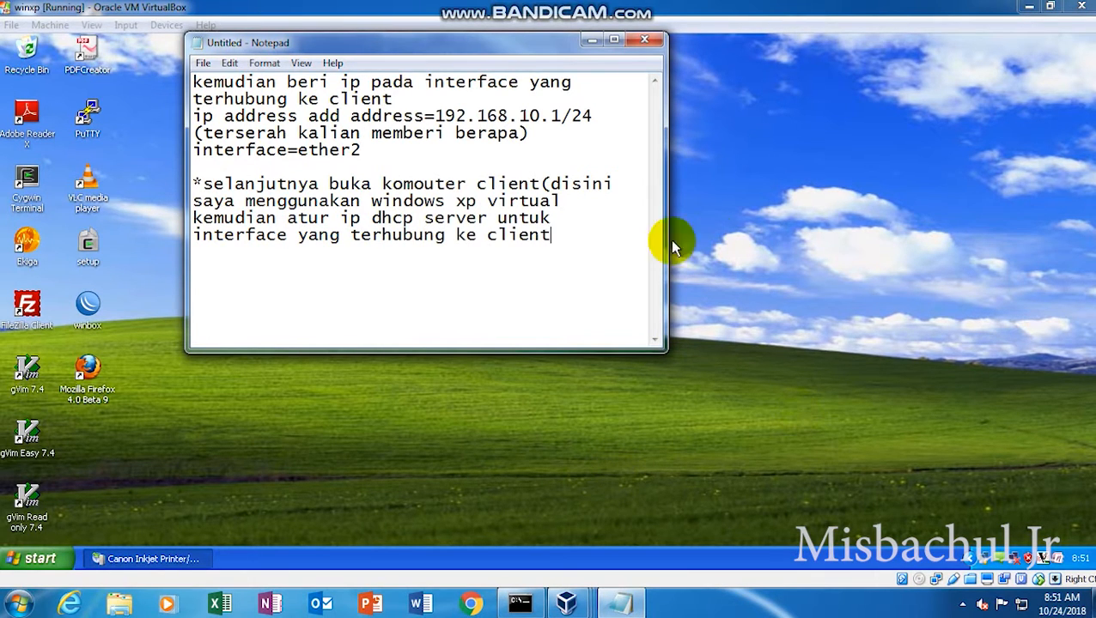
Correct the misspelled word "komouter" in the note to "komputer"
left_click(423, 183)
key("BackSpace")
type("p")
left_click(561, 296)
Switch to the mikrotik console and start the DHCP server wizard with "ip dhcp-server setup"
mouse_move(566, 603)
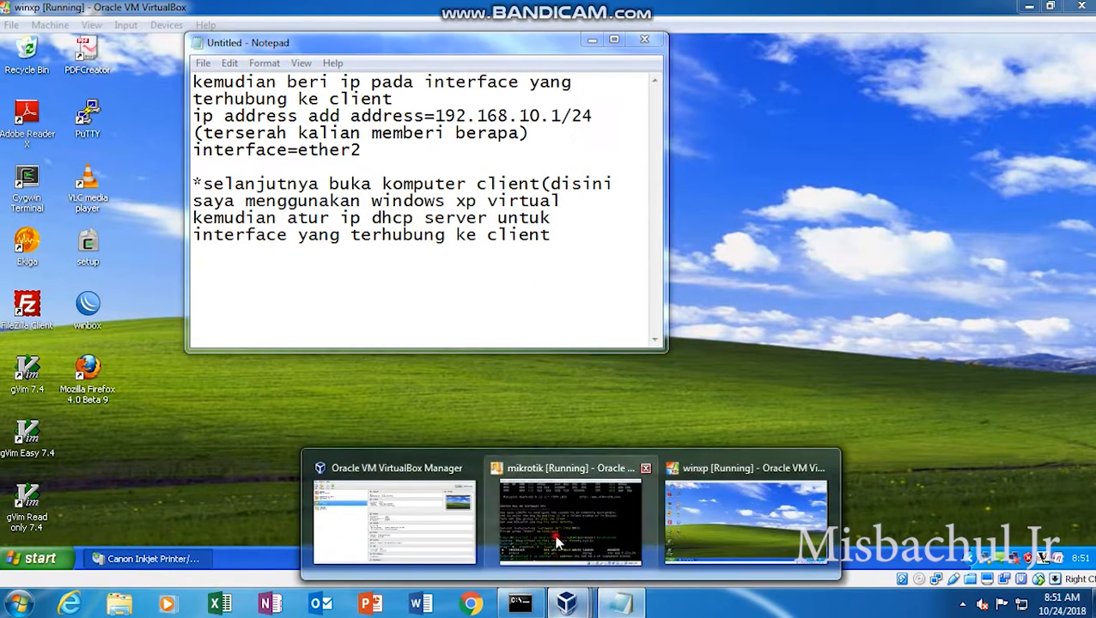
left_click(601, 515)
type("ip ")
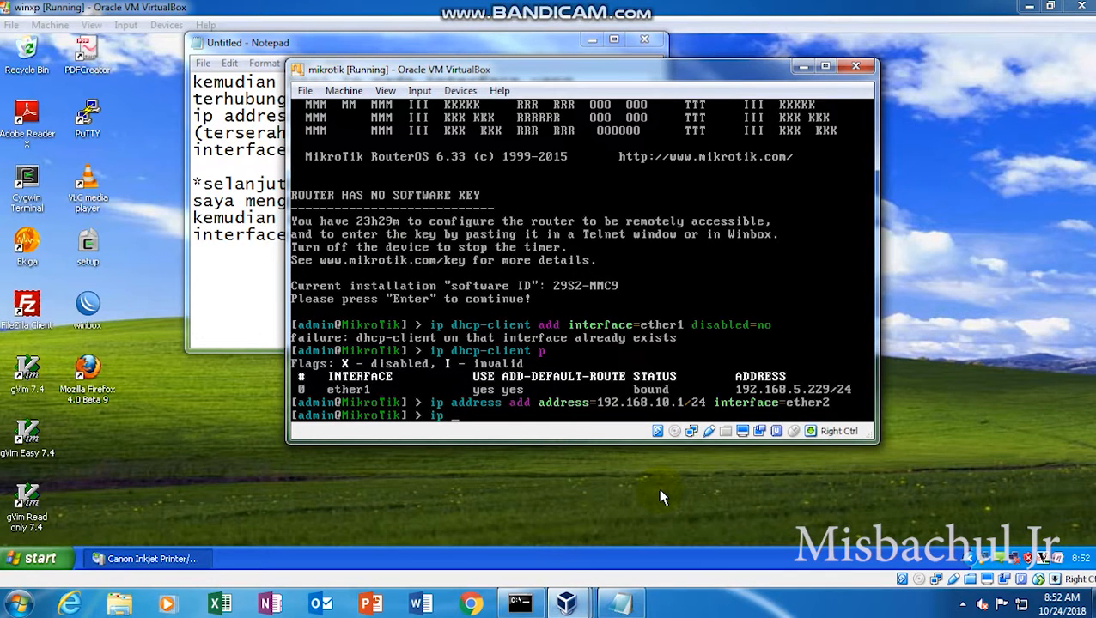
type("dhcp-server set %uo")
key("BackSpace")
key("BackSpace")
key("BackSpace")
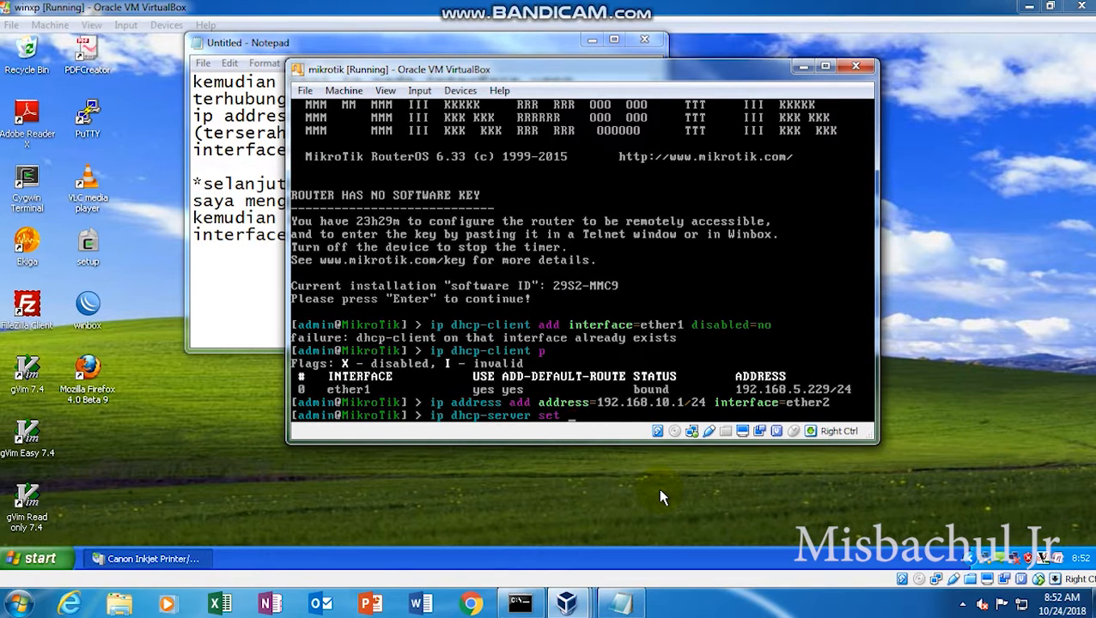
type("up !")
key("Return")
Run the DHCP server on ether2, accepting address space 192.168.10.0/24, gateway 192.168.10.1 and address pool 192.168.10.2-192.168.10.254
type("e")
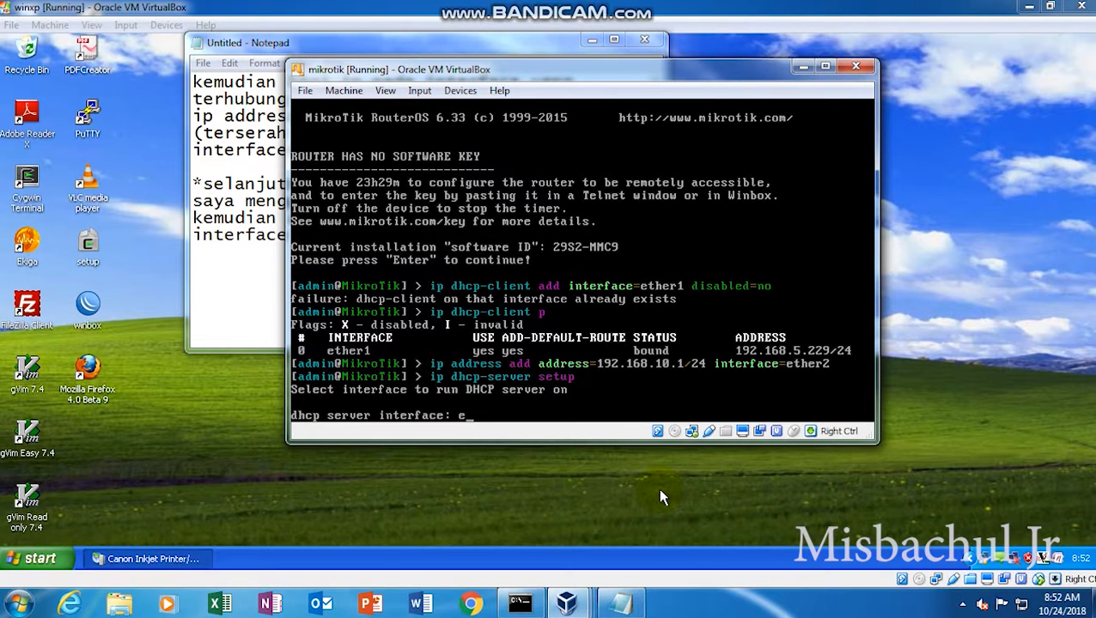
type("ther2")
key("Return")
key("Return")
key("Return")
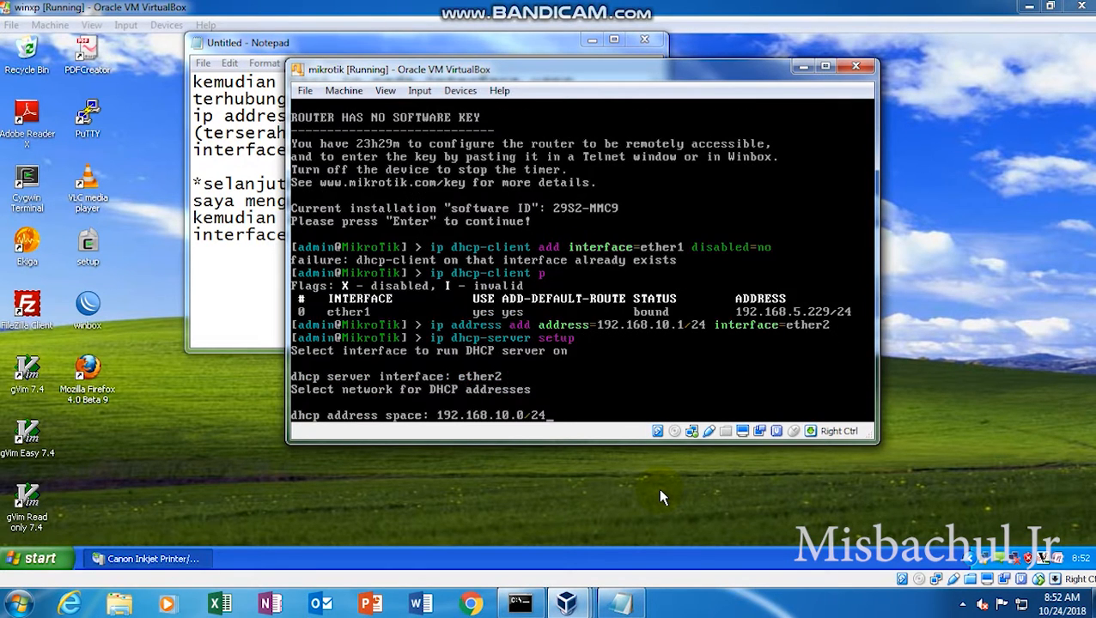
key("Return")
key("Return")
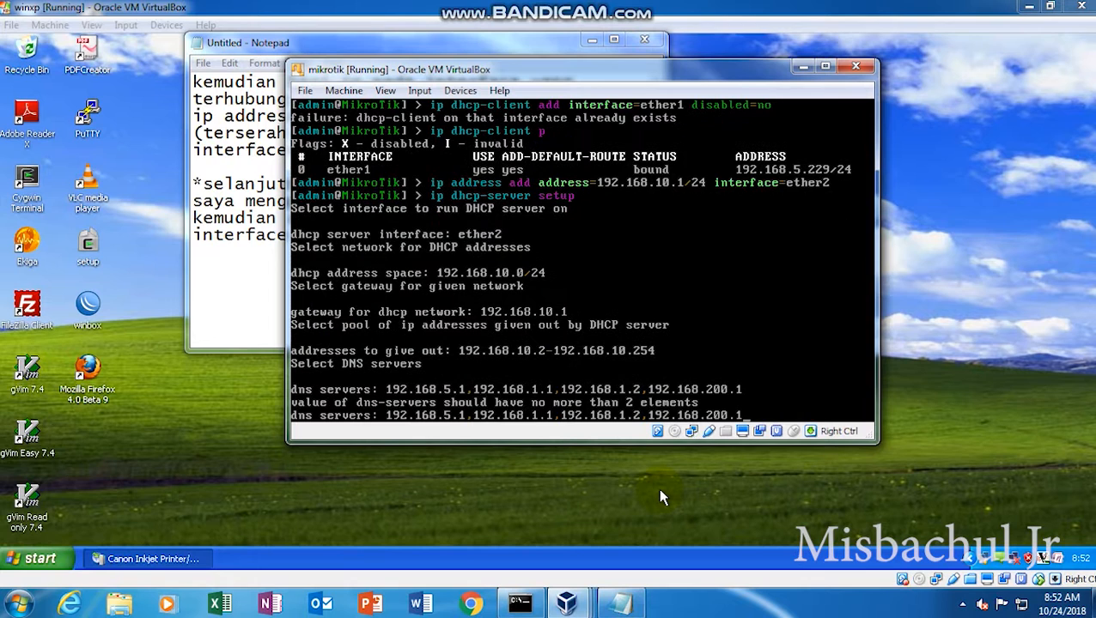
Shorten the DNS servers to 192.168.5.1,192.168.1.1 and accept the 10m lease time to finish the DHCP server setup
key("BackSpace")
key("BackSpace")
key("BackSpace")
key("BackSpace")
key("BackSpace")
key("BackSpace")
key("BackSpace")
key("BackSpace")
key("BackSpace")
key("BackSpace")
key("BackSpace")
key("BackSpace")
key("BackSpace")
key("BackSpace")
key("BackSpace")
key("BackSpace")
key("BackSpace")
key("BackSpace")
key("BackSpace")
key("BackSpace")
key("BackSpace")
key("BackSpace")
key("Return")
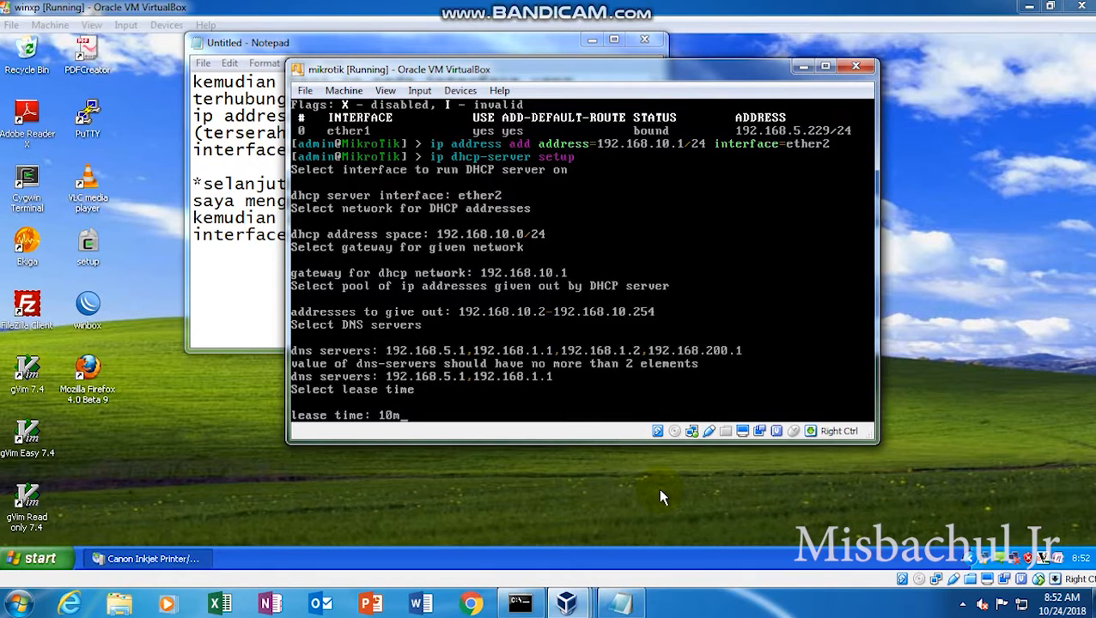
key("Return")
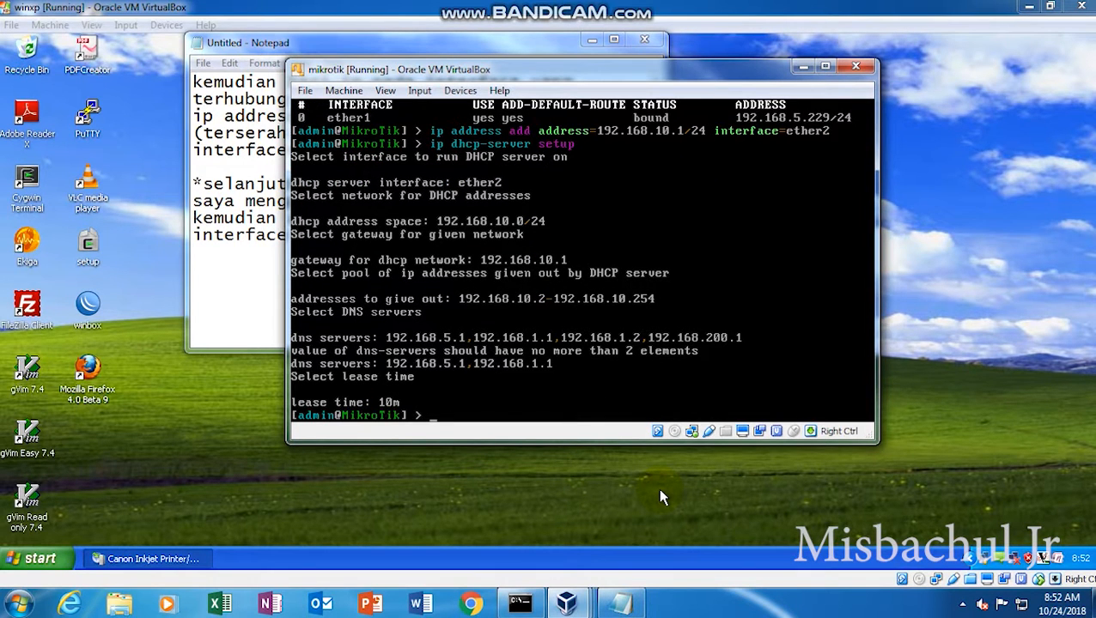
Add the command "ip dhcp-server setup" on a new line at the end of the Notepad note
left_click(242, 288)
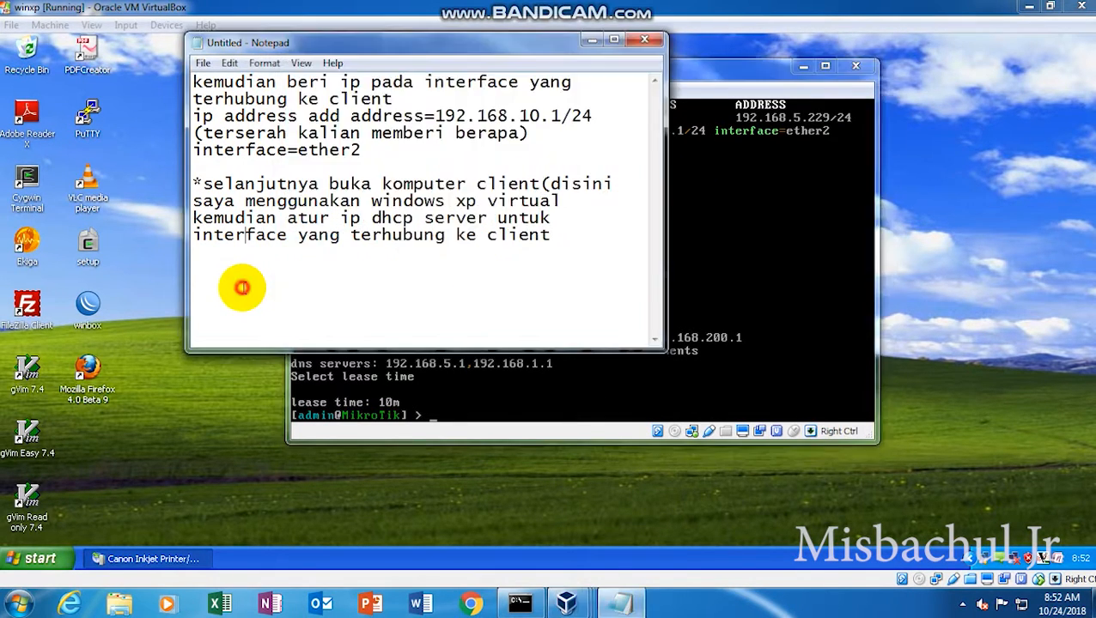
left_click(580, 233)
key("Return")
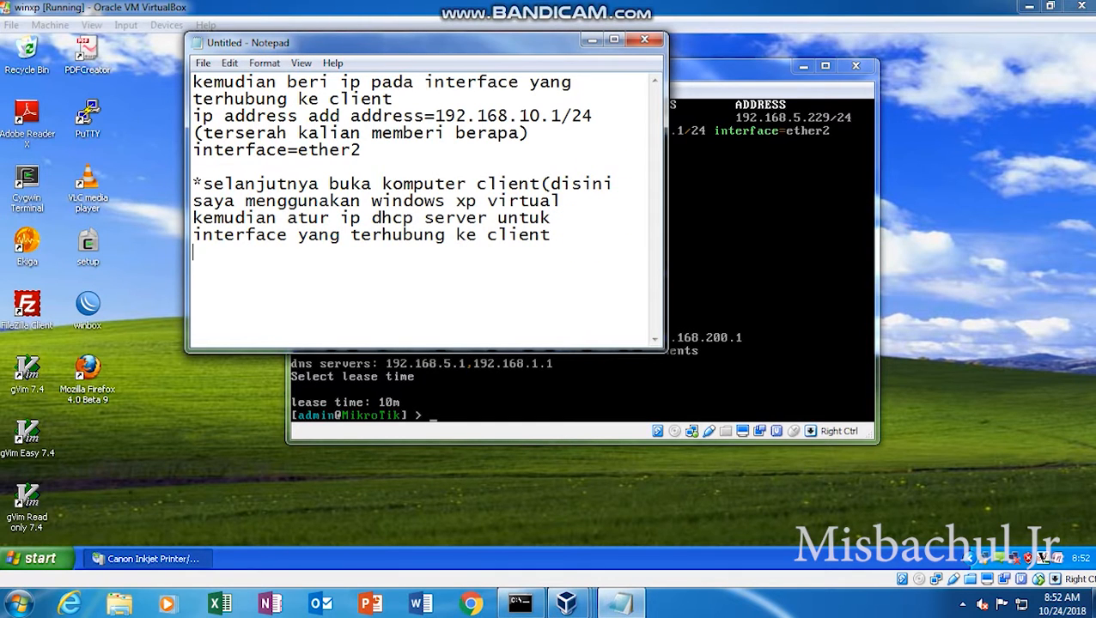
type("ip dhcp-server setup")
key("Return")
Replace the entire note with "kemudian pada client atur koneksi menjadi dinamis"
key("ctrl+a")
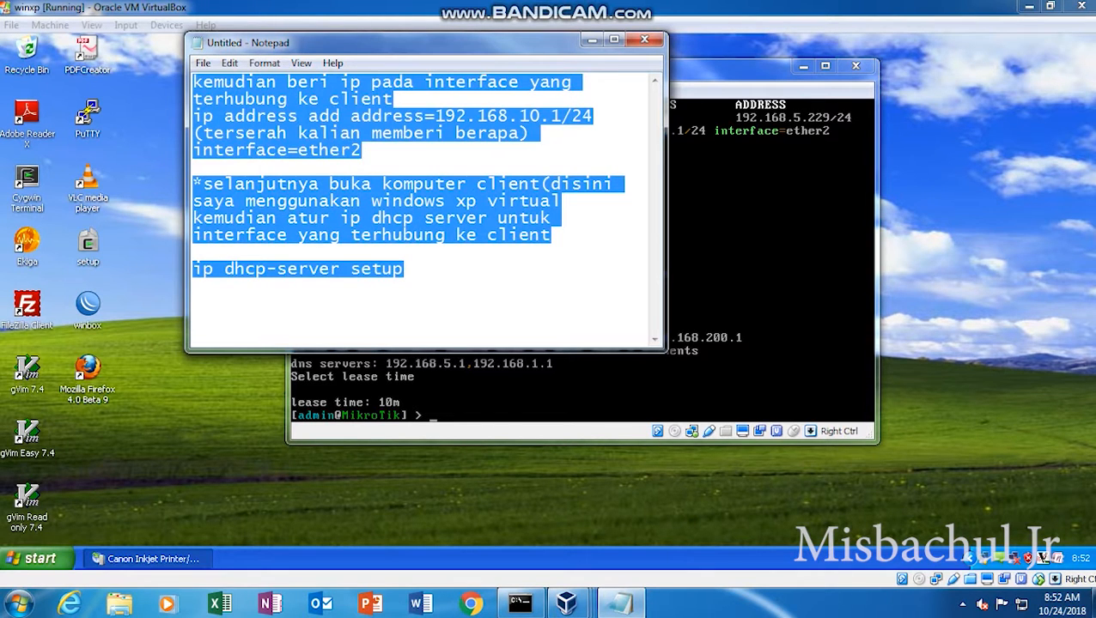
key("BackSpace")
type("kem")
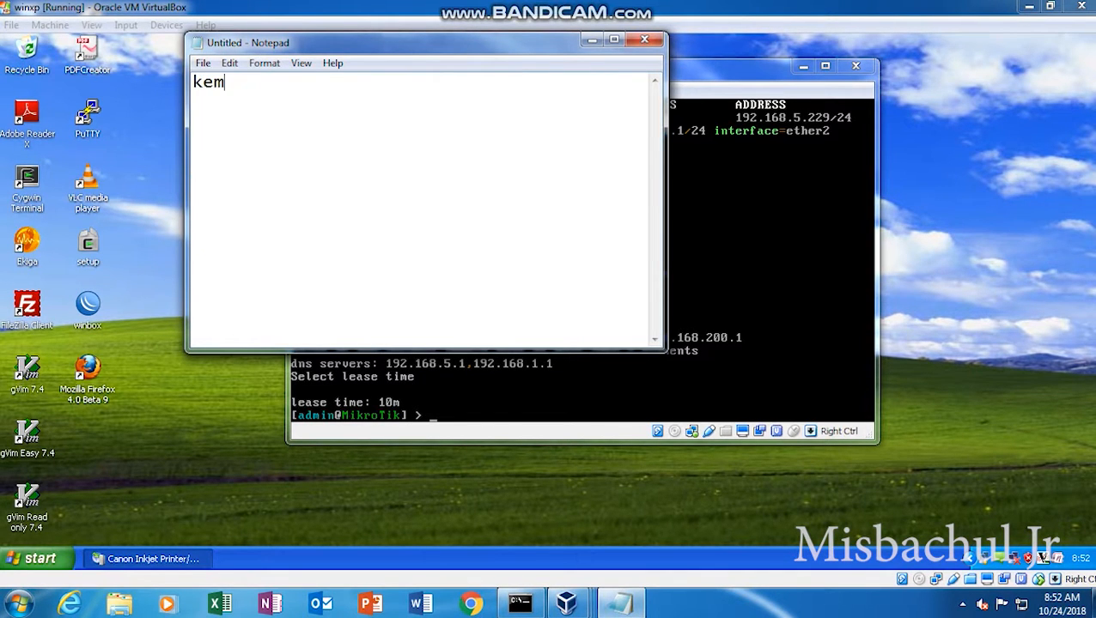
type("udian pada clienrt")
key("BackSpace")
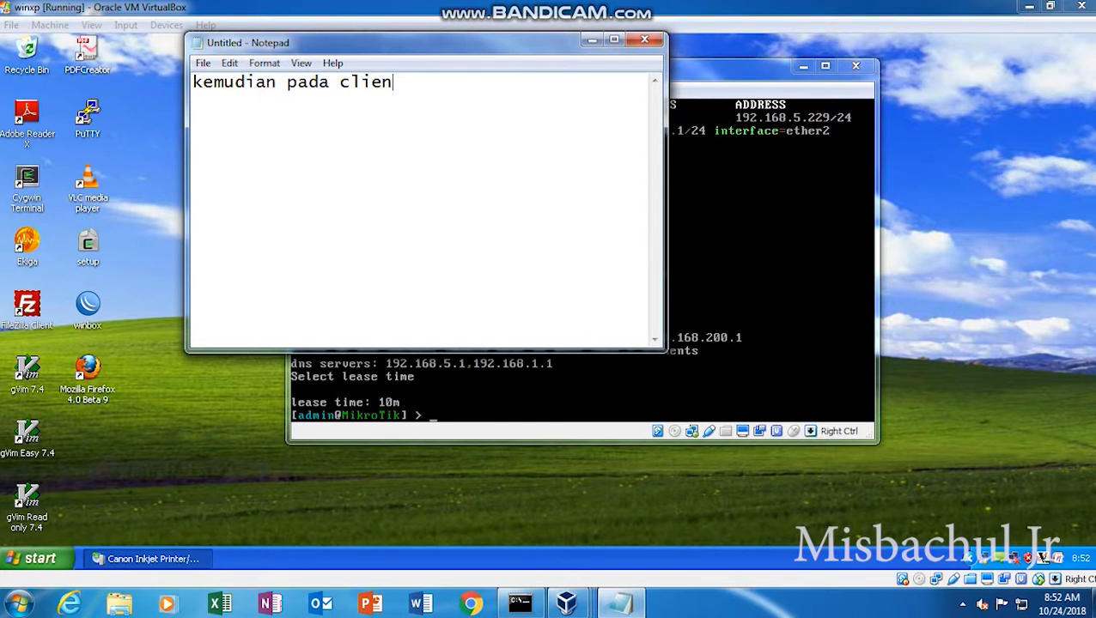
type("t atu")
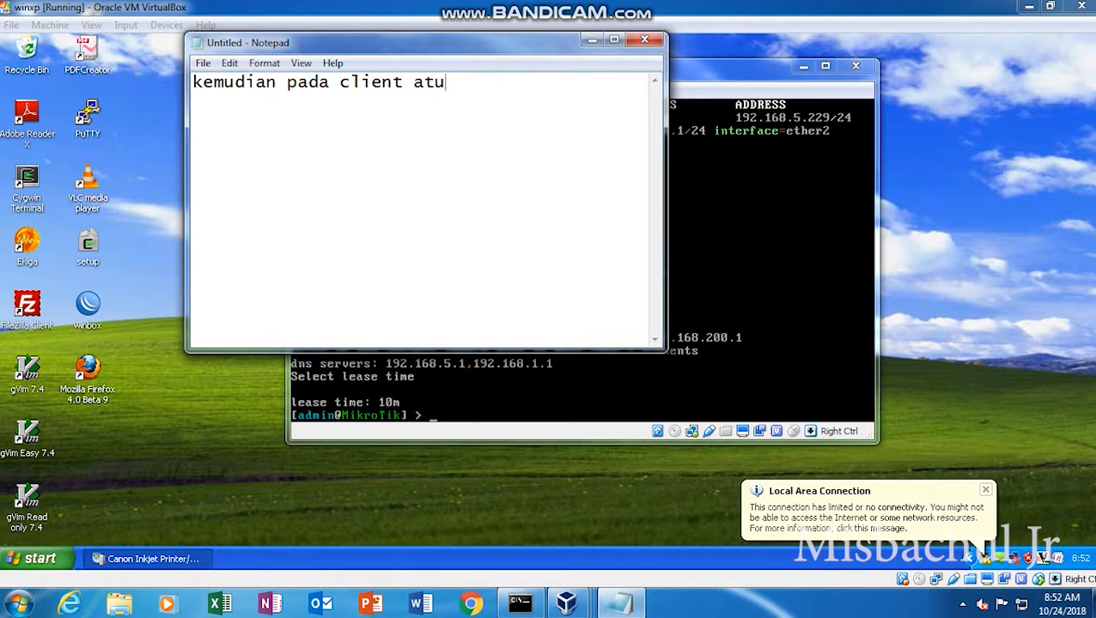
type("r koneksi menjadi d")
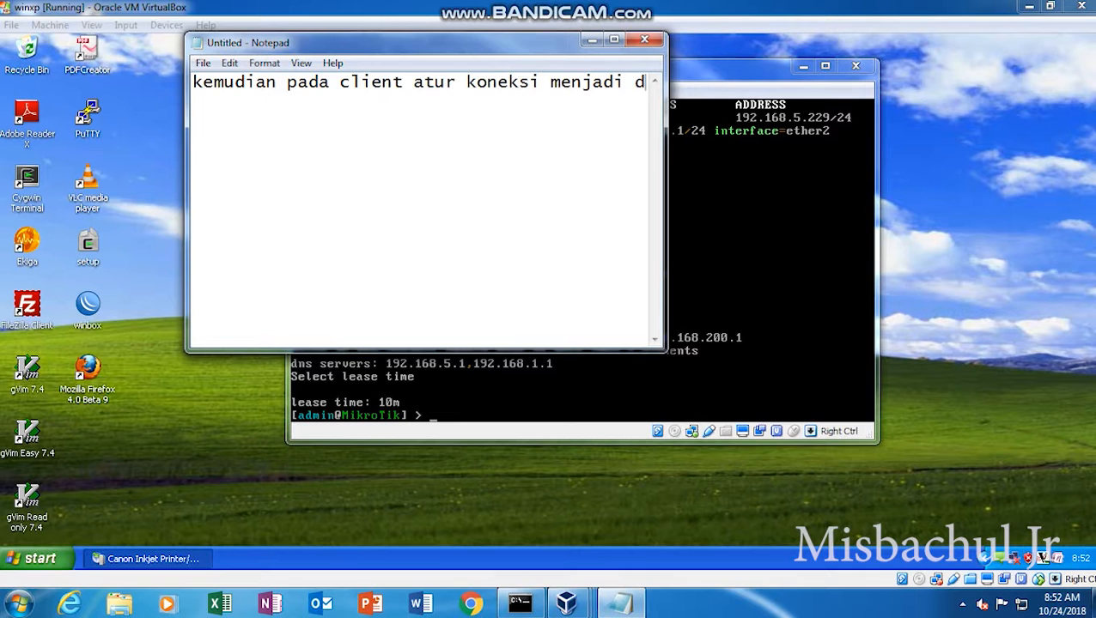
type("inamis")
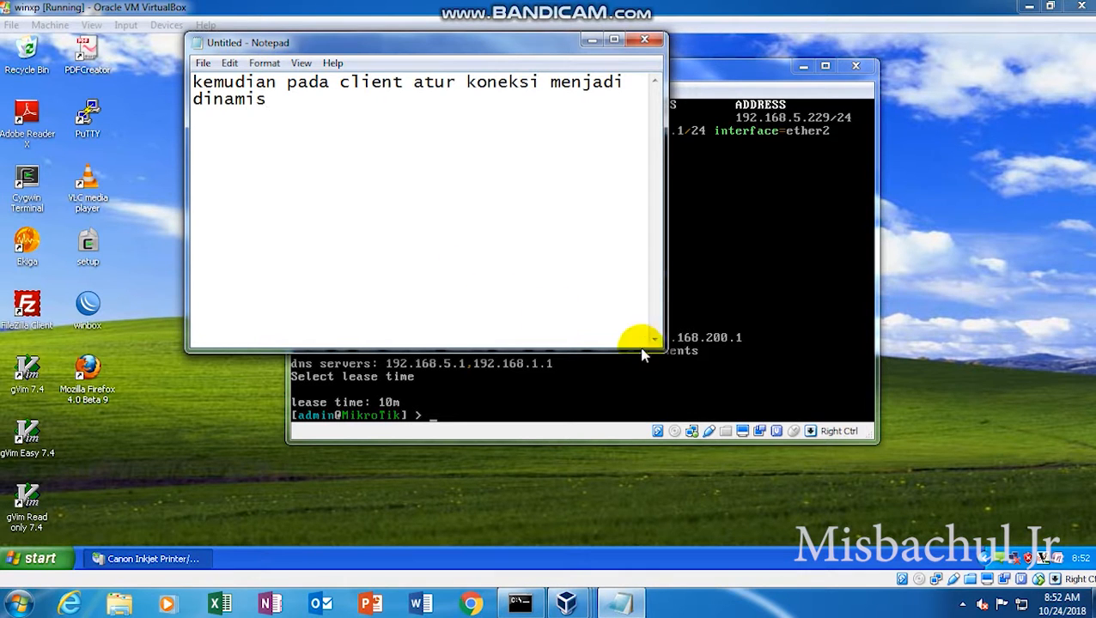
Switch to the winxp machine and open the Internet Protocol (TCP/IP) properties of its Local Area Connection
left_click(591, 428)
left_click(924, 551)
double_click(1017, 563)
double_click(293, 206)
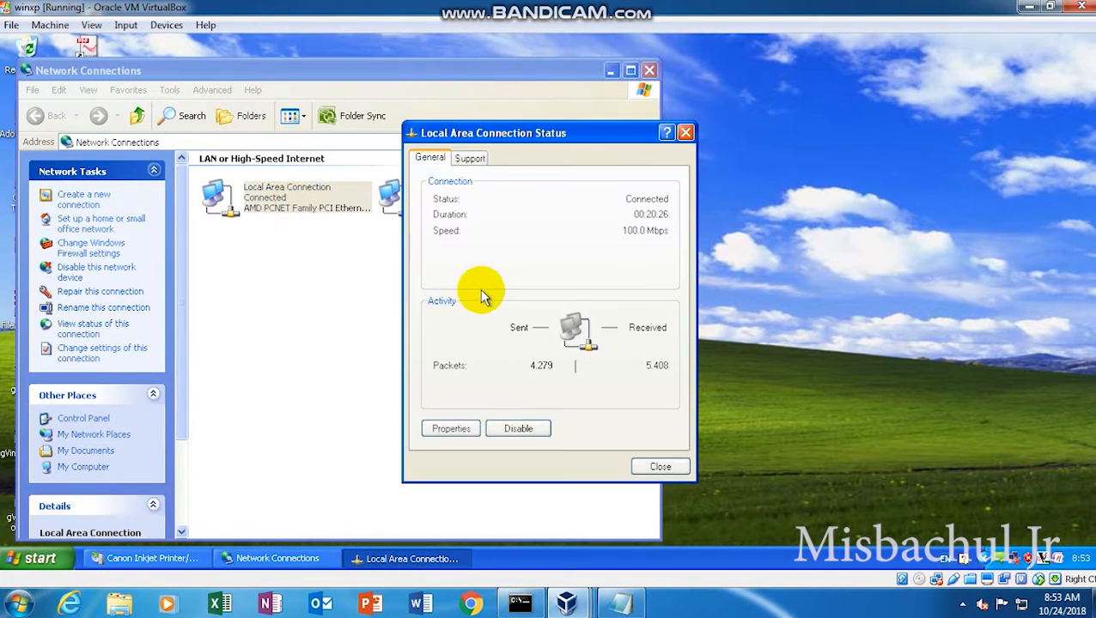
left_click(451, 428)
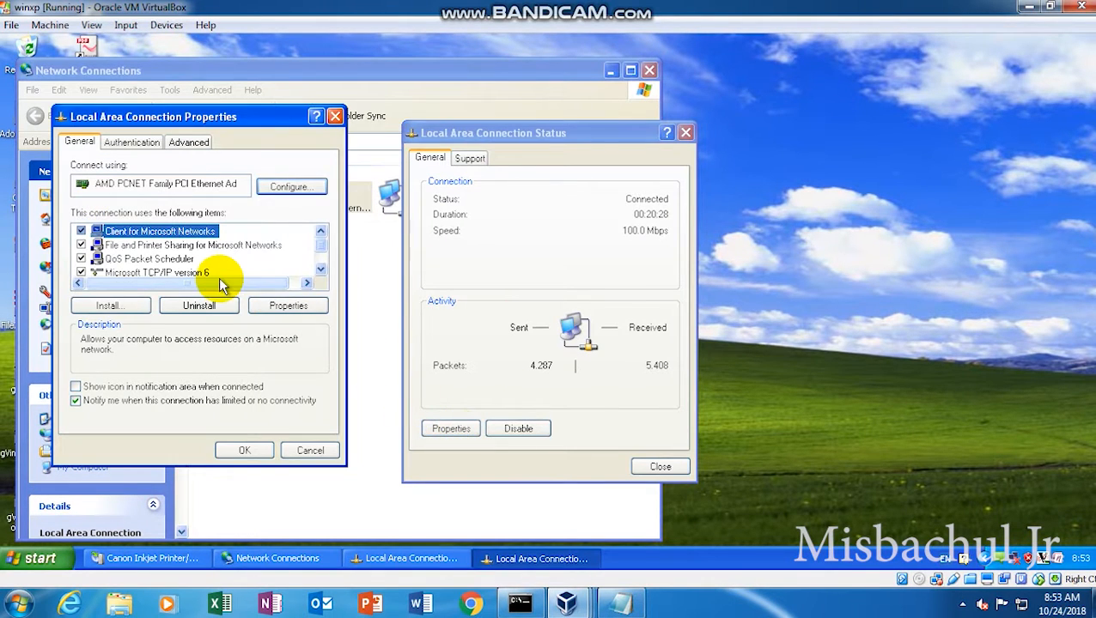
left_click_drag(321, 246, 324, 254)
left_click(194, 258)
double_click(198, 257)
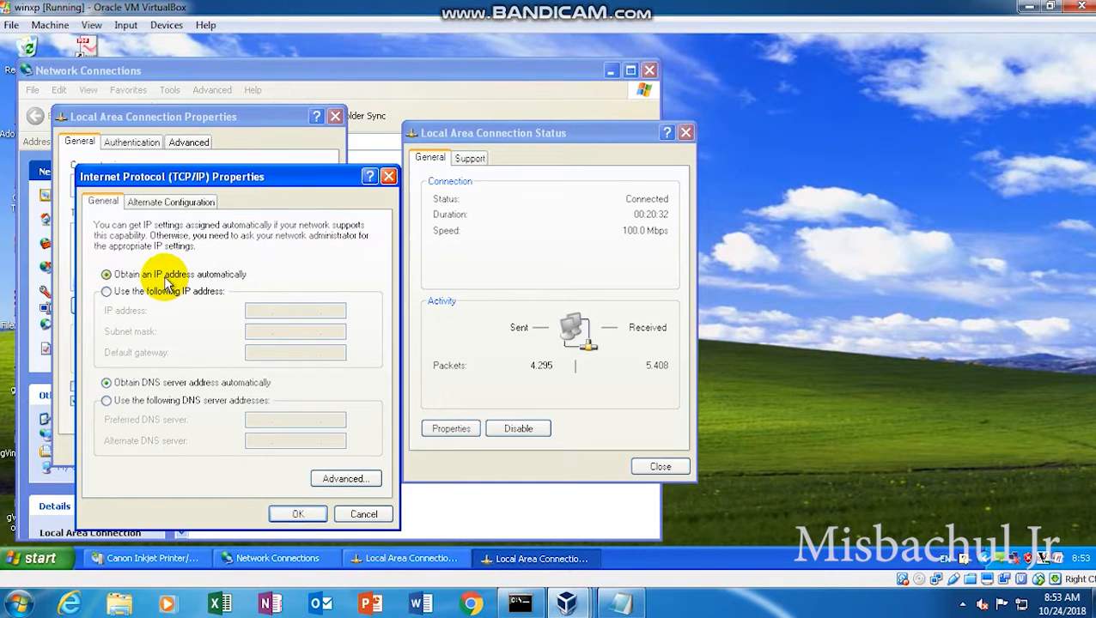
Accept obtaining the IP and DNS addresses automatically, and close the connection dialogs and Network Connections
left_click(297, 513)
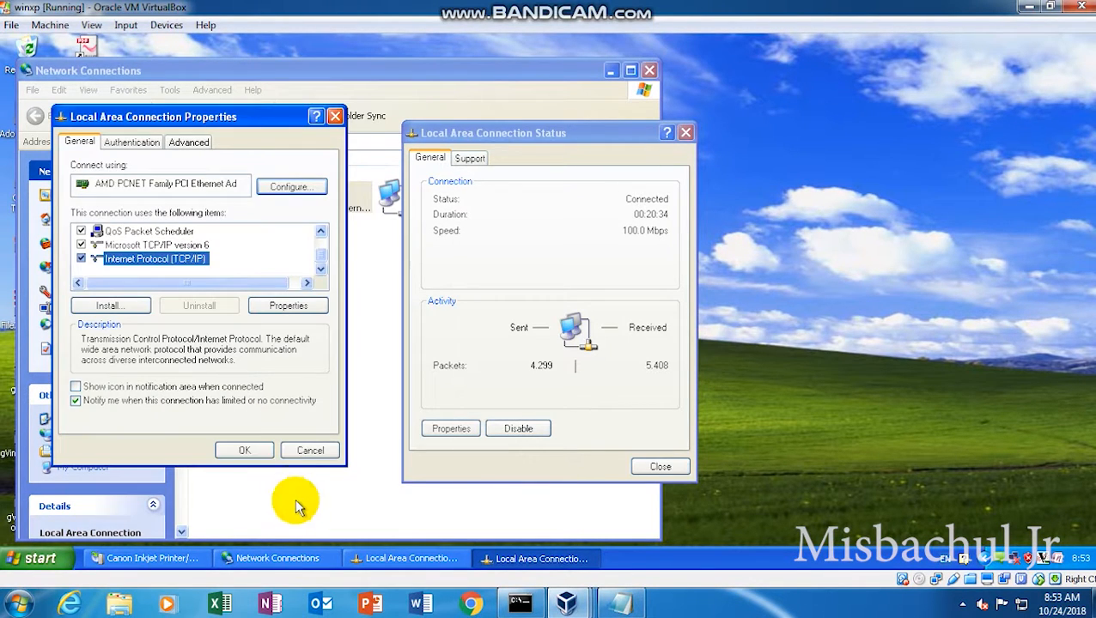
left_click(249, 450)
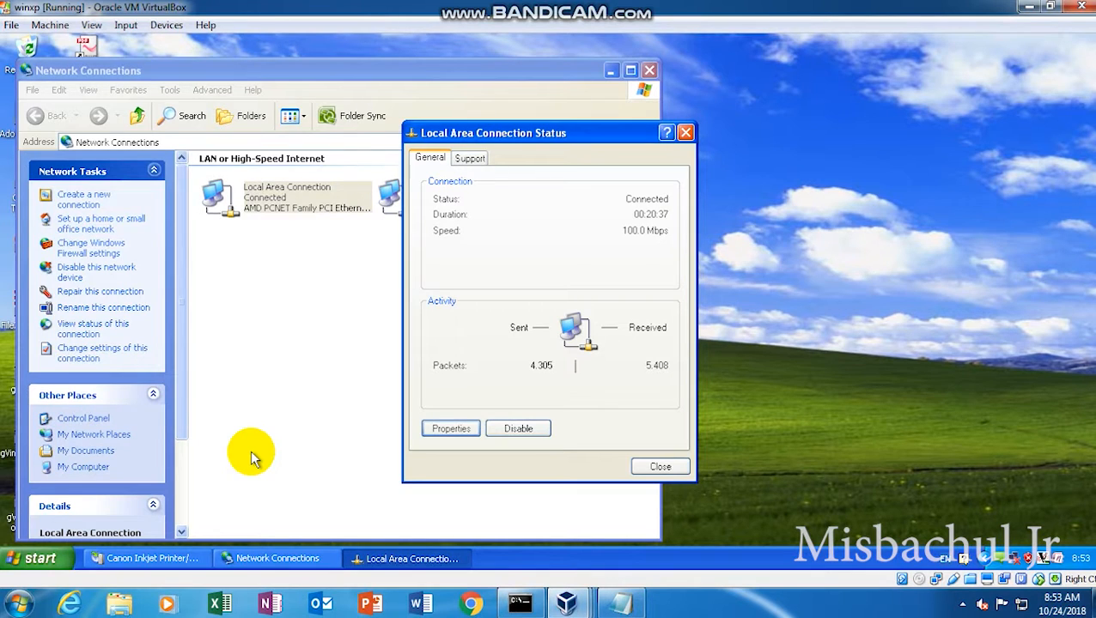
left_click(660, 466)
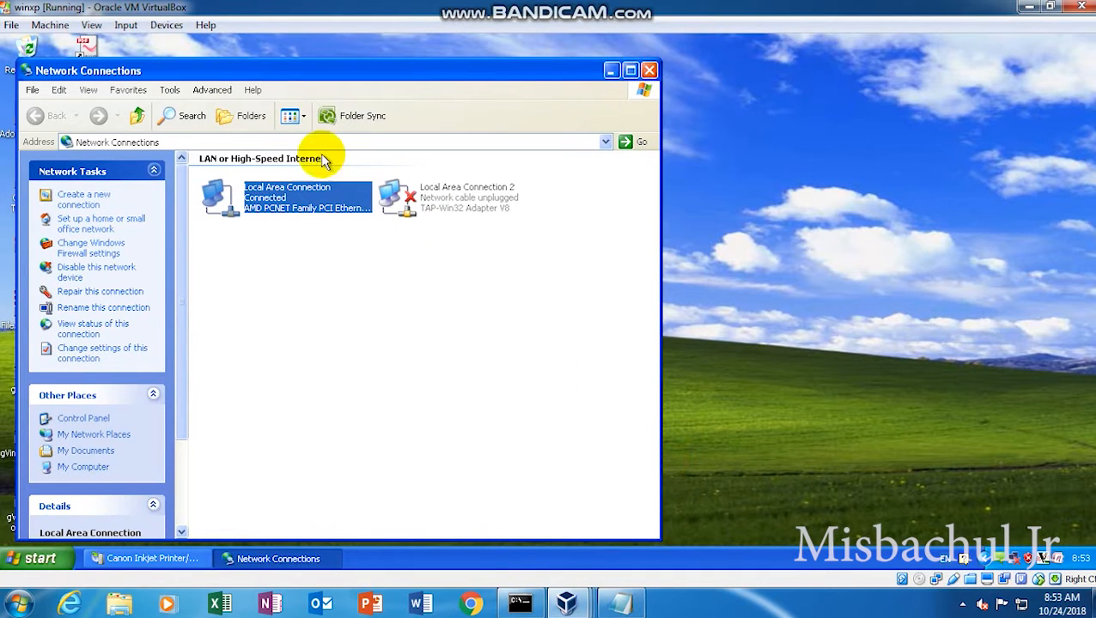
left_click(649, 71)
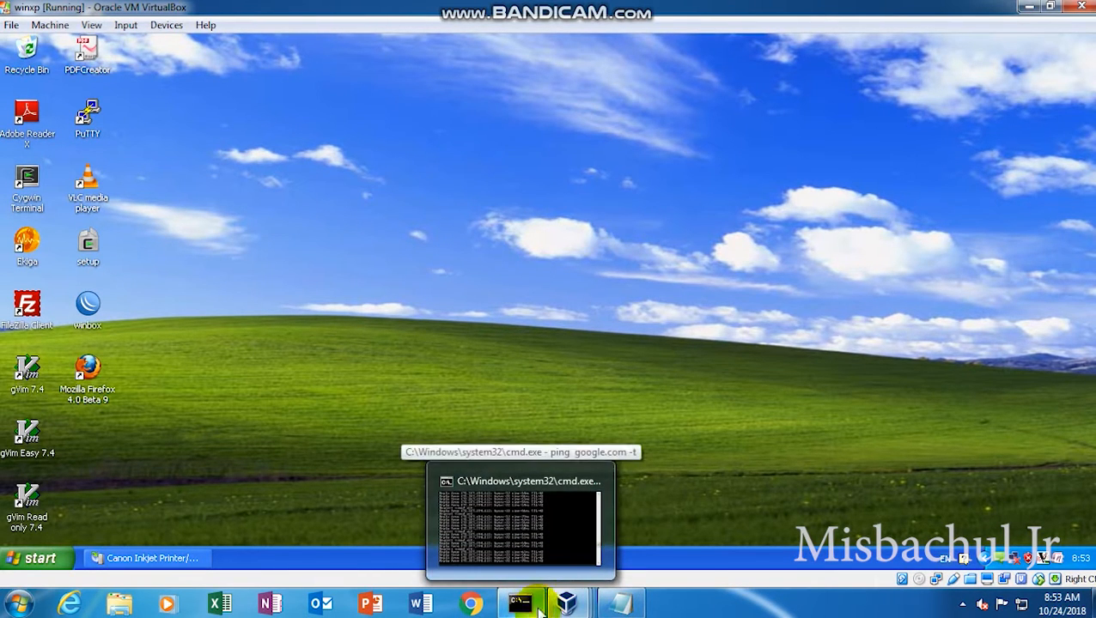
Return to the Notepad note and add the line "kita cek koneksi dengan cara ping ke ip mikrotik ether2"
left_click(612, 609)
key("Return")
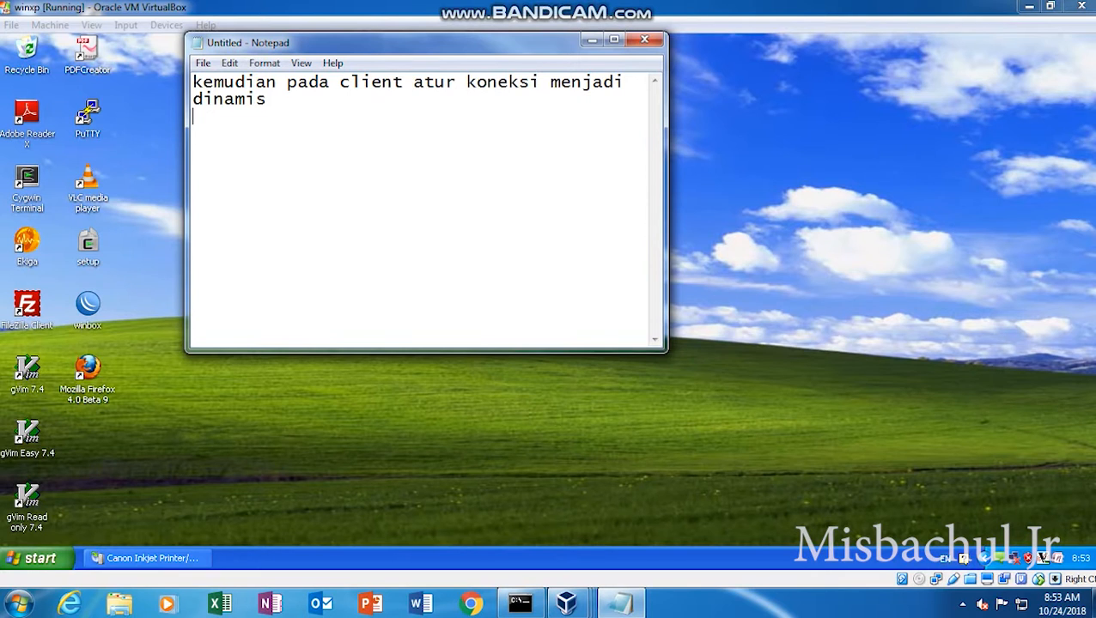
type("kita cek ")
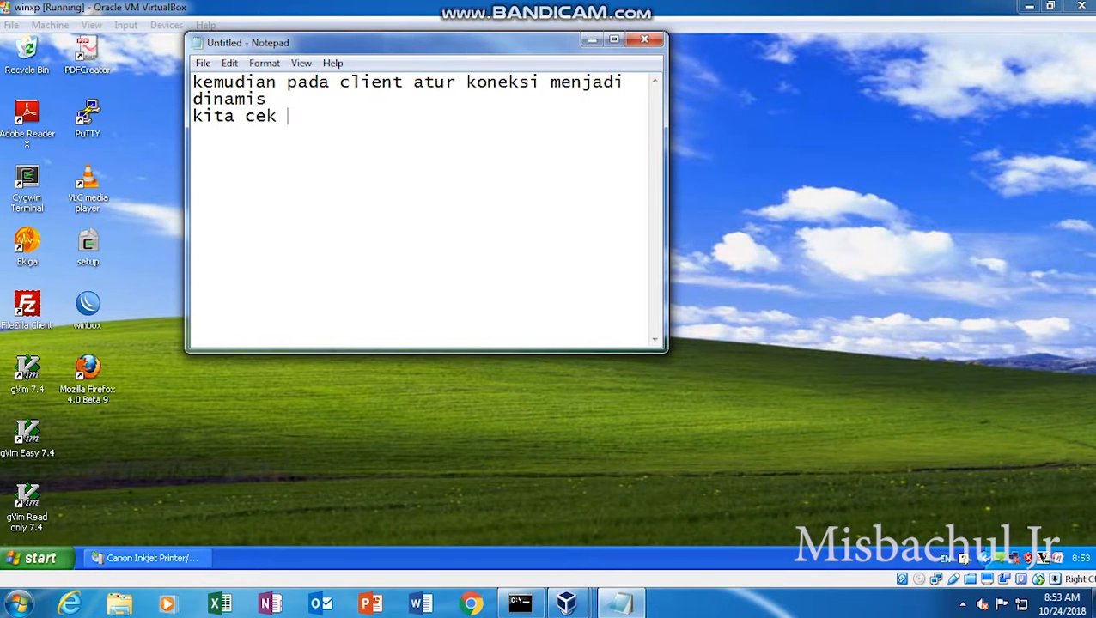
type("koneksiu")
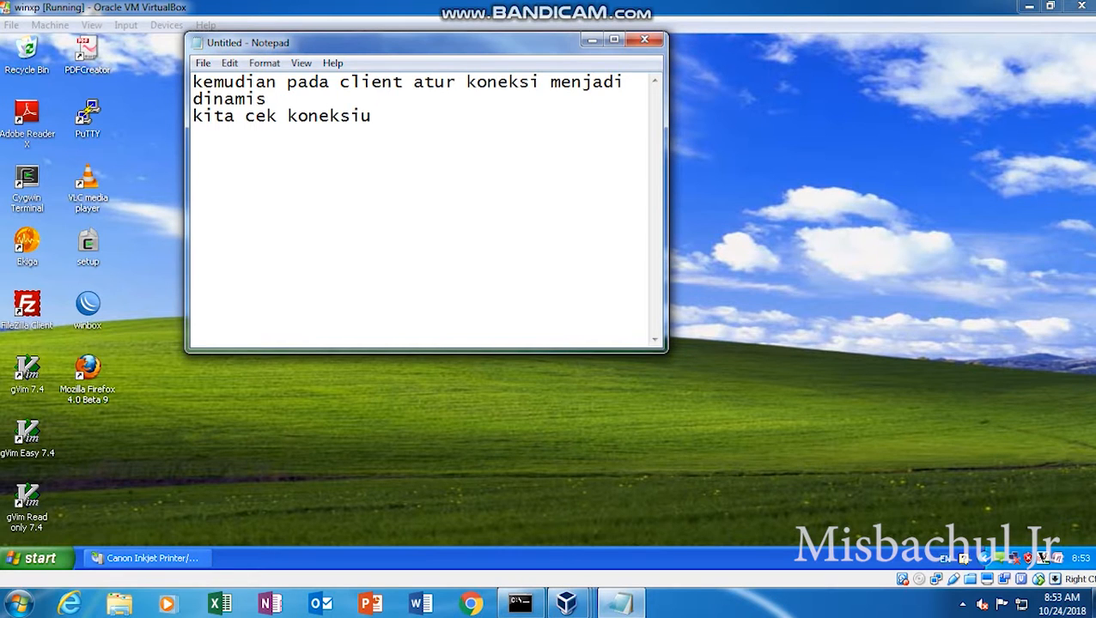
key("BackSpace")
type("denga")
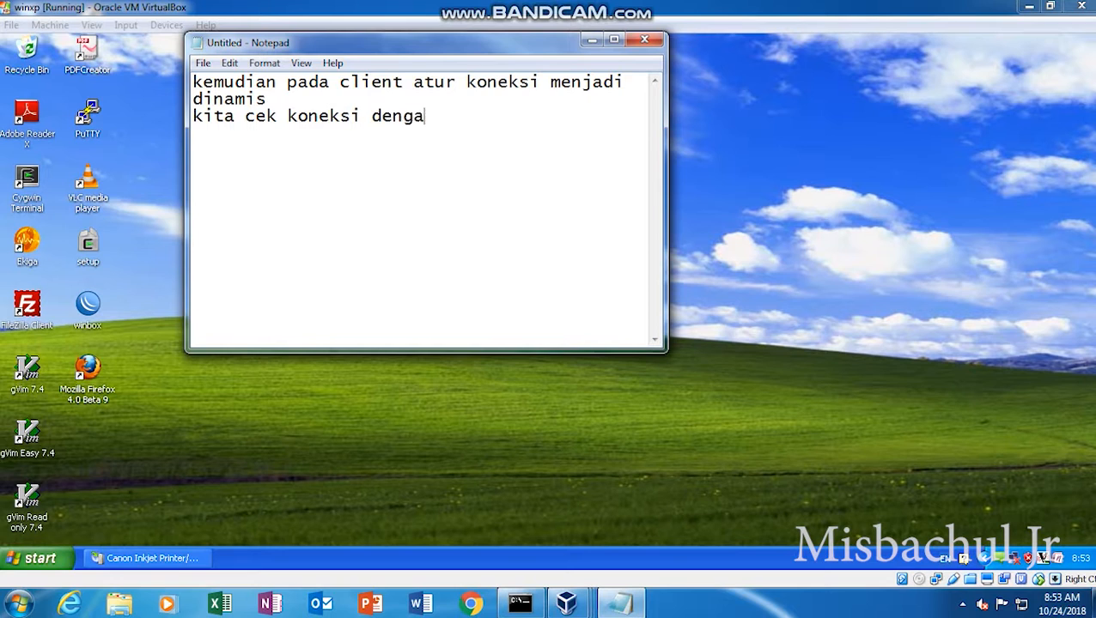
type("n cara pin")
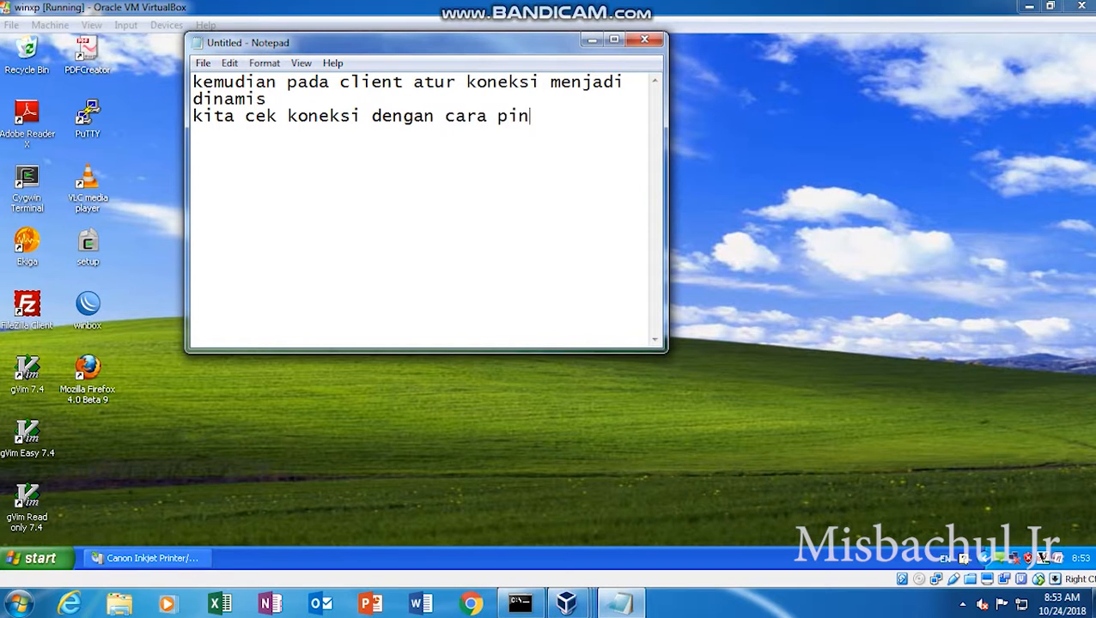
type("g ke ip mikrotik")
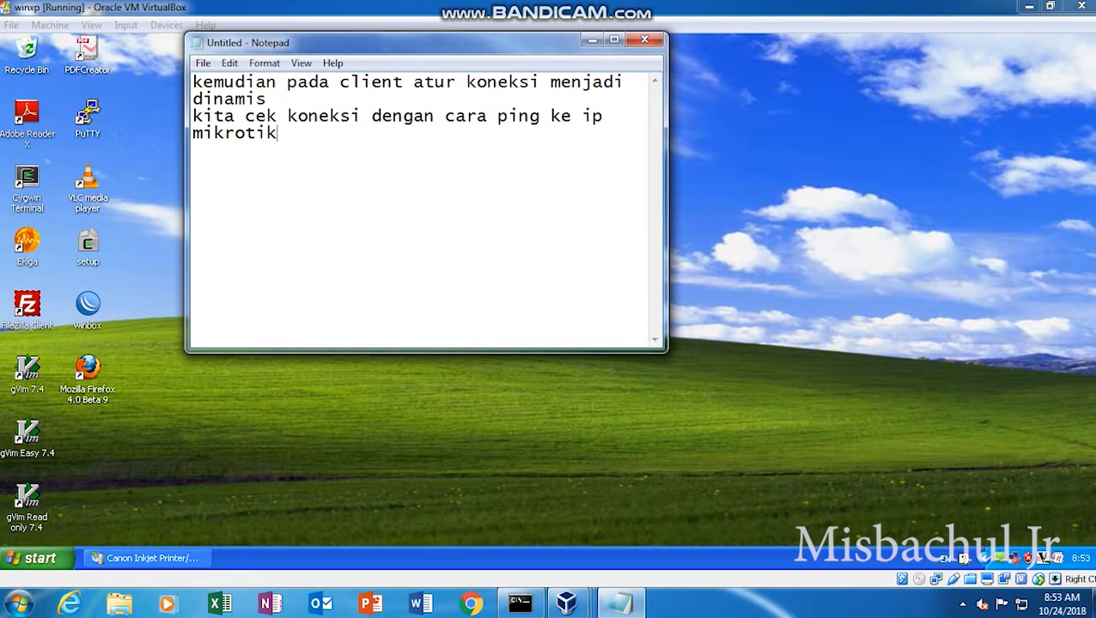
type(" ether2")
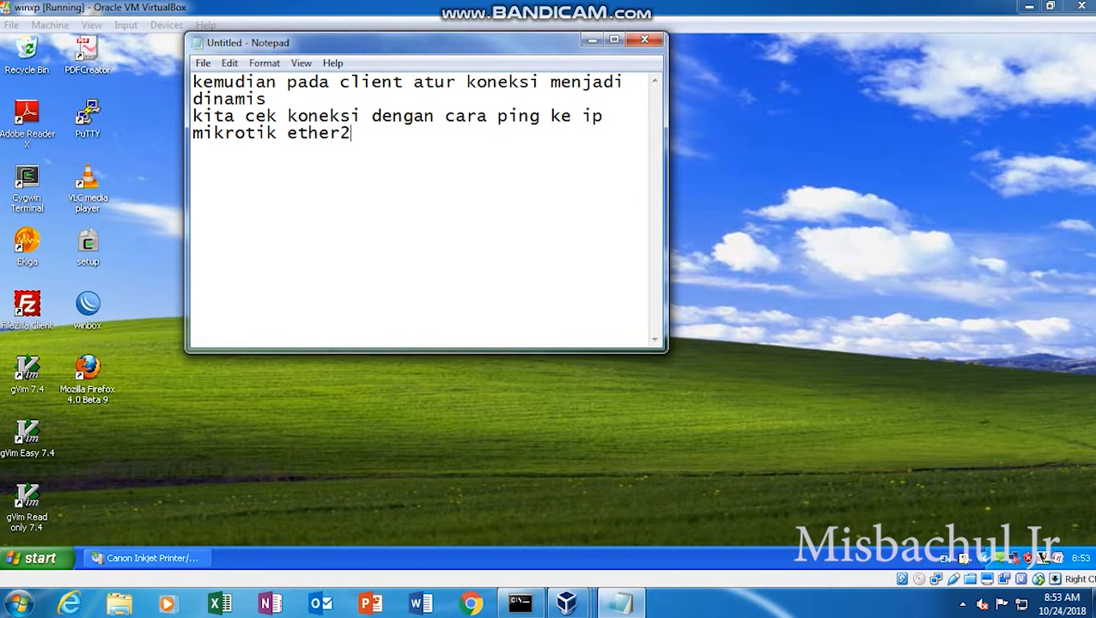
Open a command prompt on the winxp machine and ping 192.168.10.1, stopping the ping after a few replies
left_click(376, 512)
key("super+r")
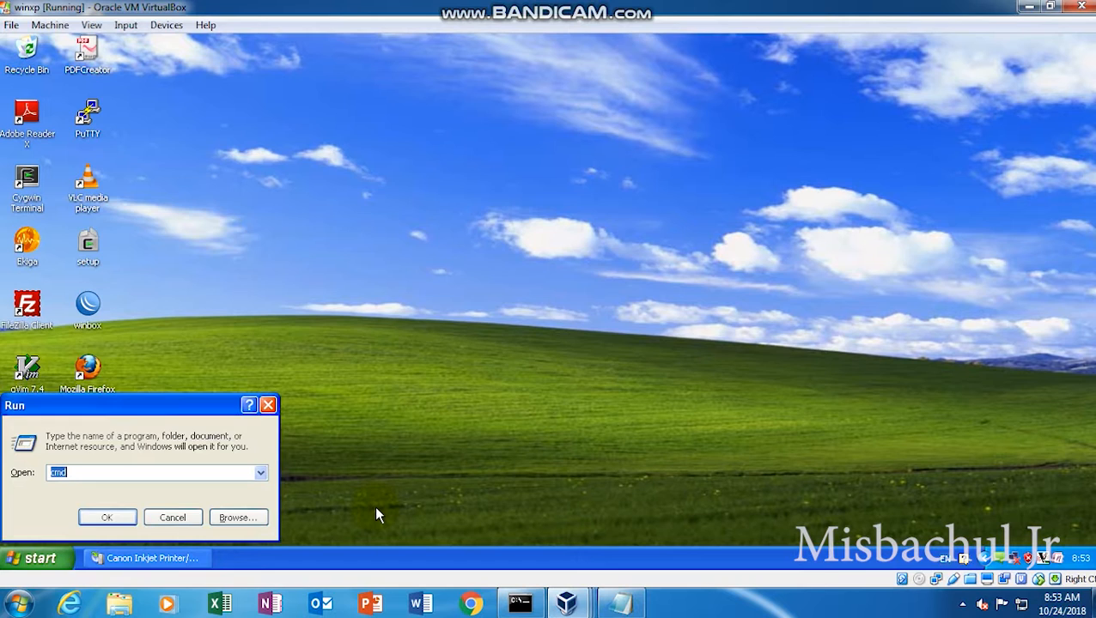
key("Return")
type("ping")
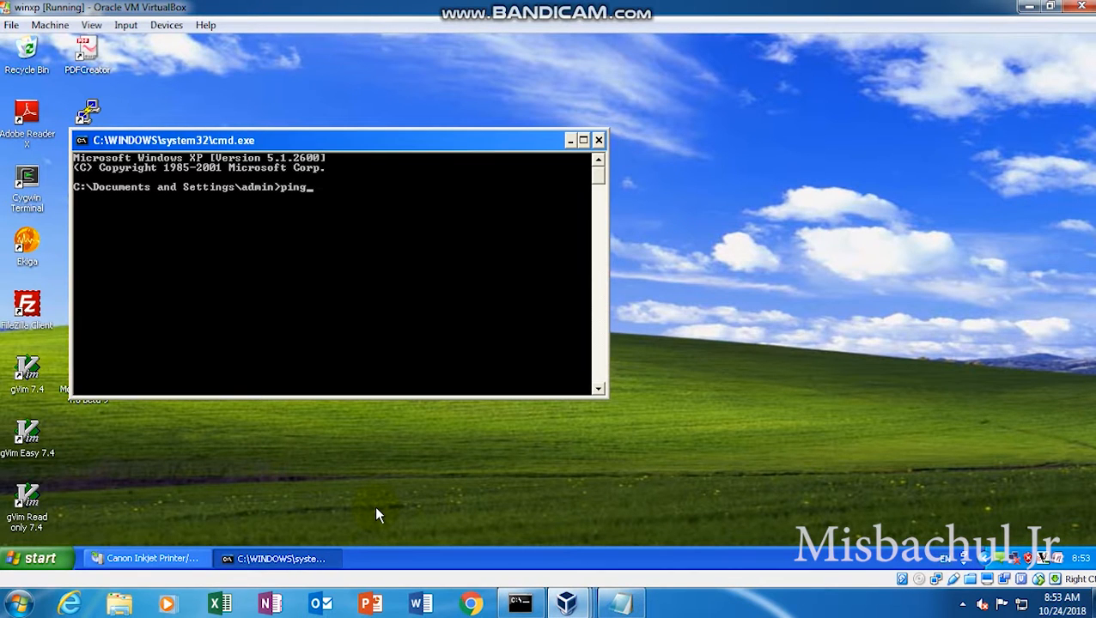
type(" 192.168.10.1")
key("Return")
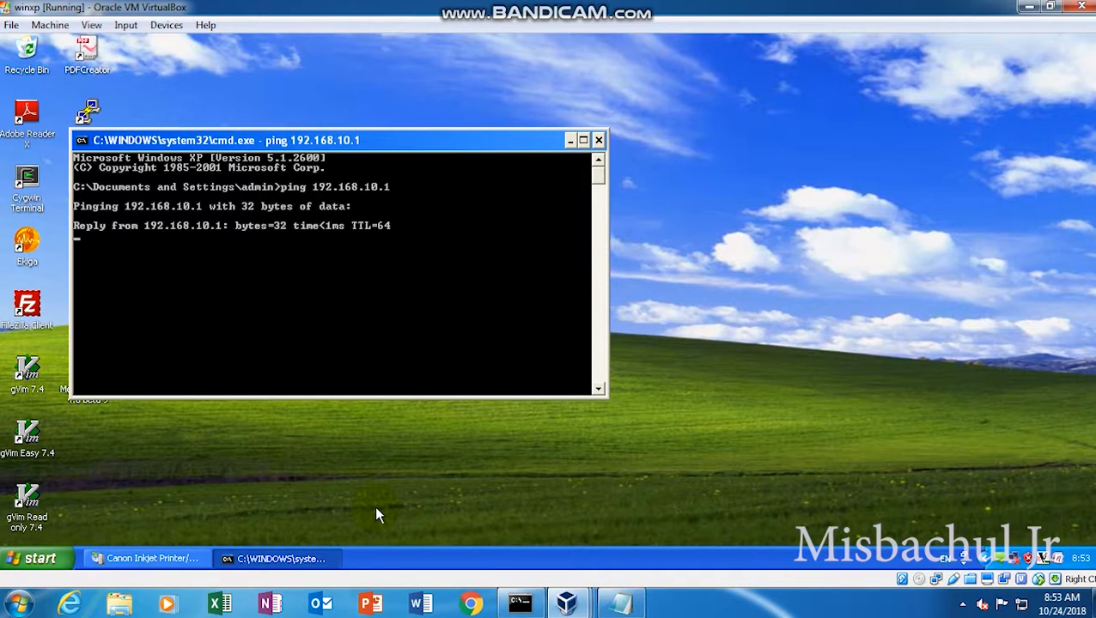
key("ctrl+c")
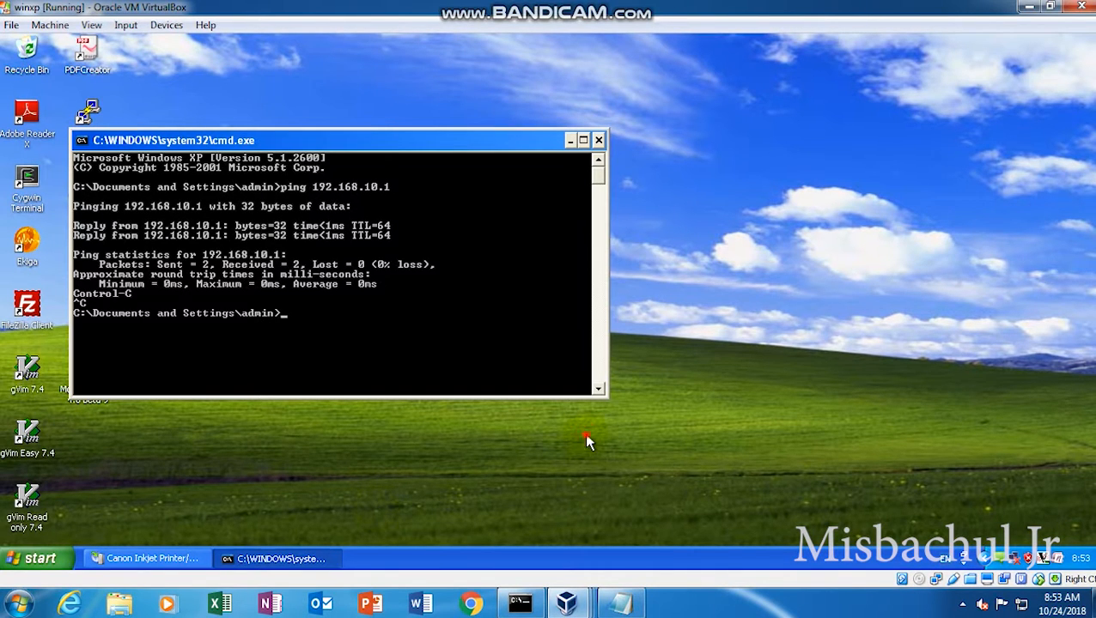
Add "jika sudah konek kita buka winbox" to the Notepad note, below a blank line
left_click(638, 602)
left_click(552, 311)
key("Return")
type("jika ")
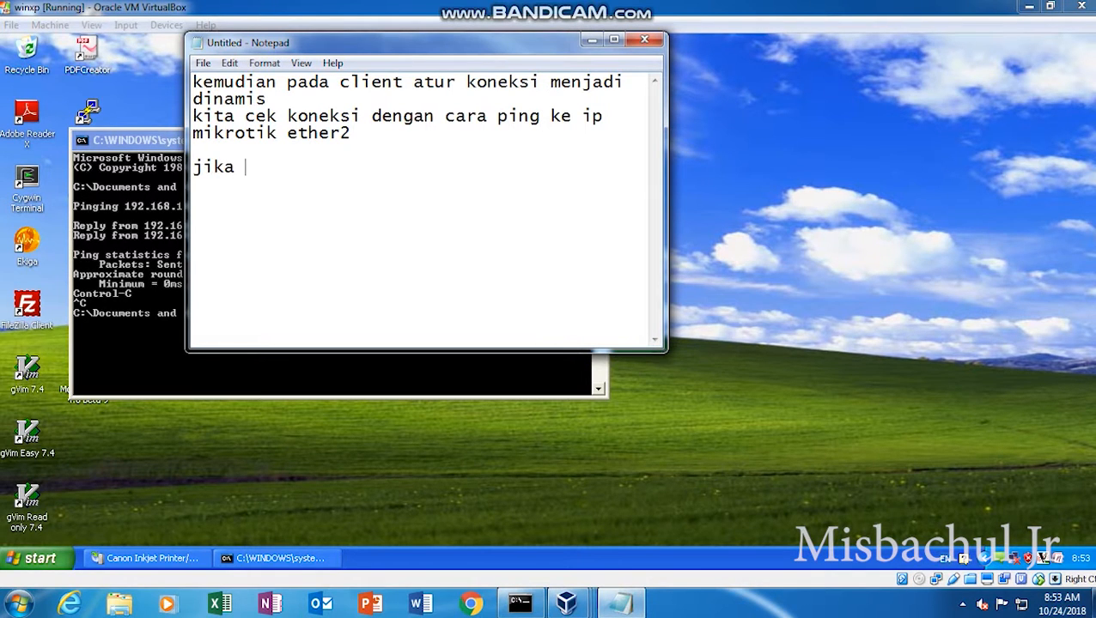
type("sudah konek")
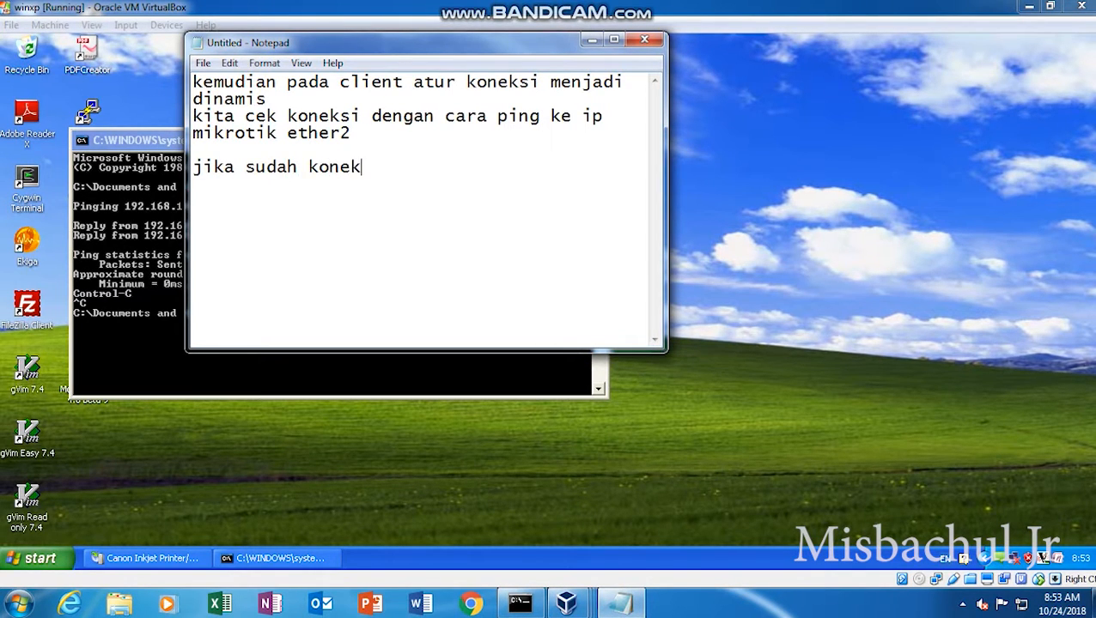
type(" kita buka winbox di")
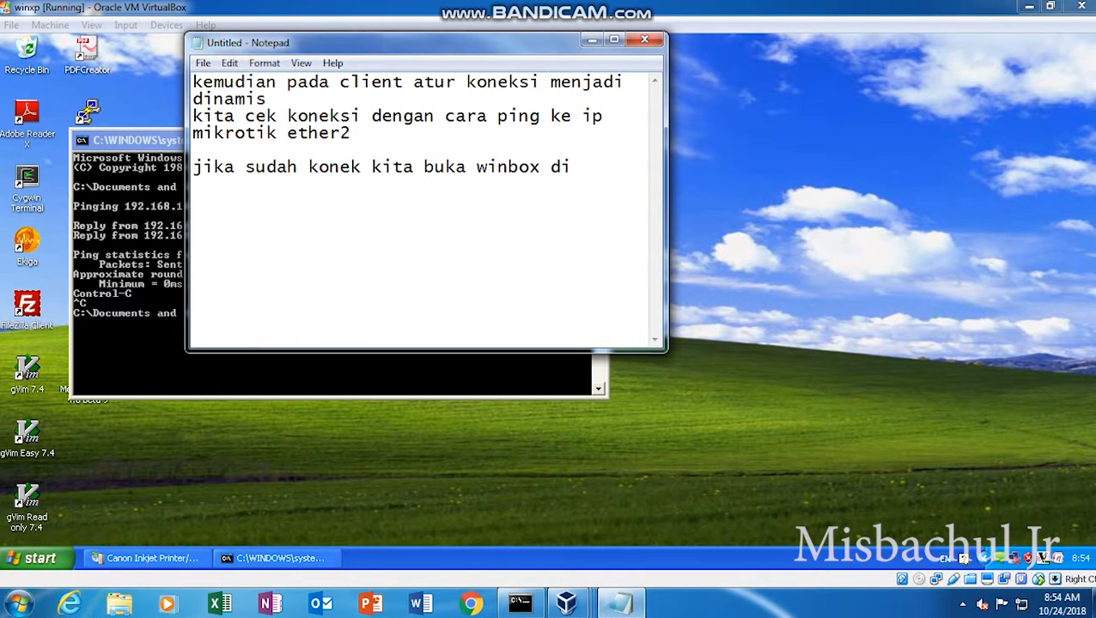
key("BackSpace")
key("BackSpace")
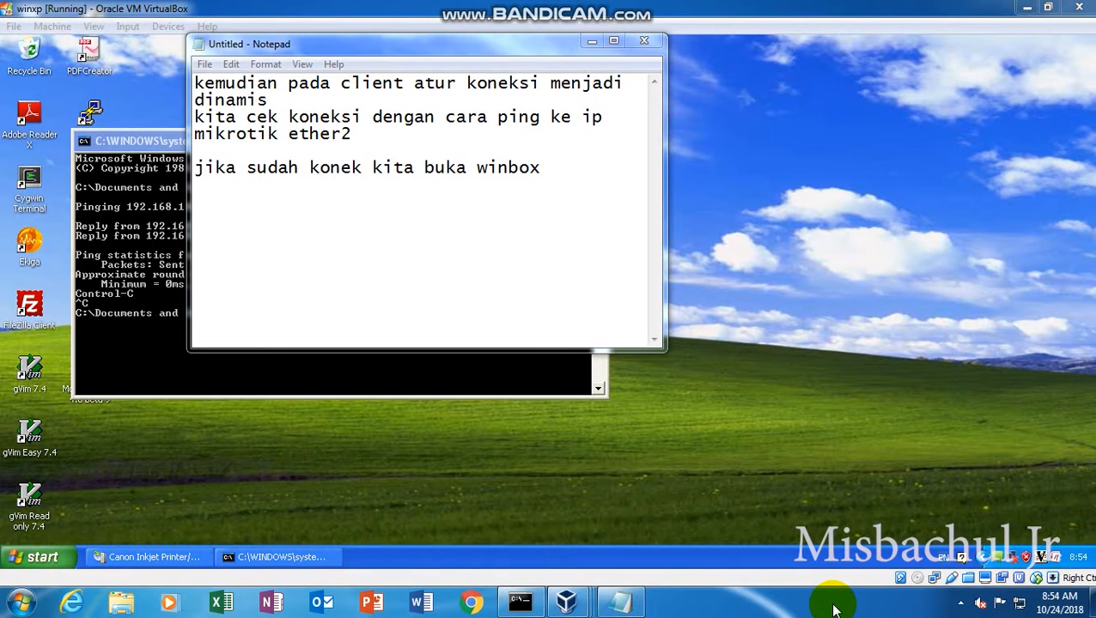
left_click(964, 605)
left_click(963, 606)
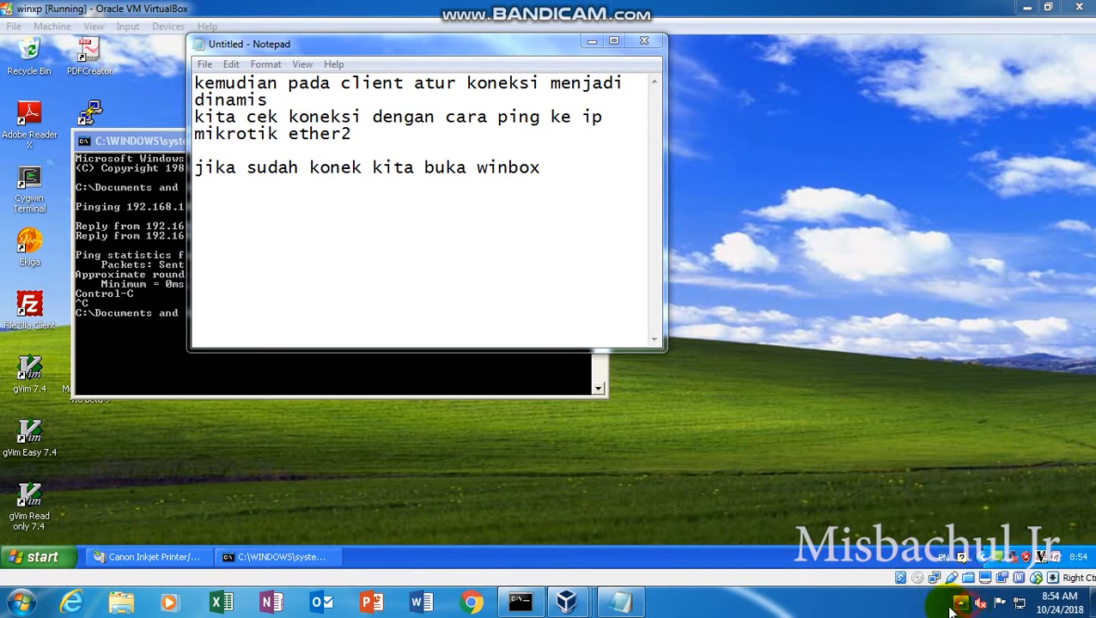
left_click(588, 194)
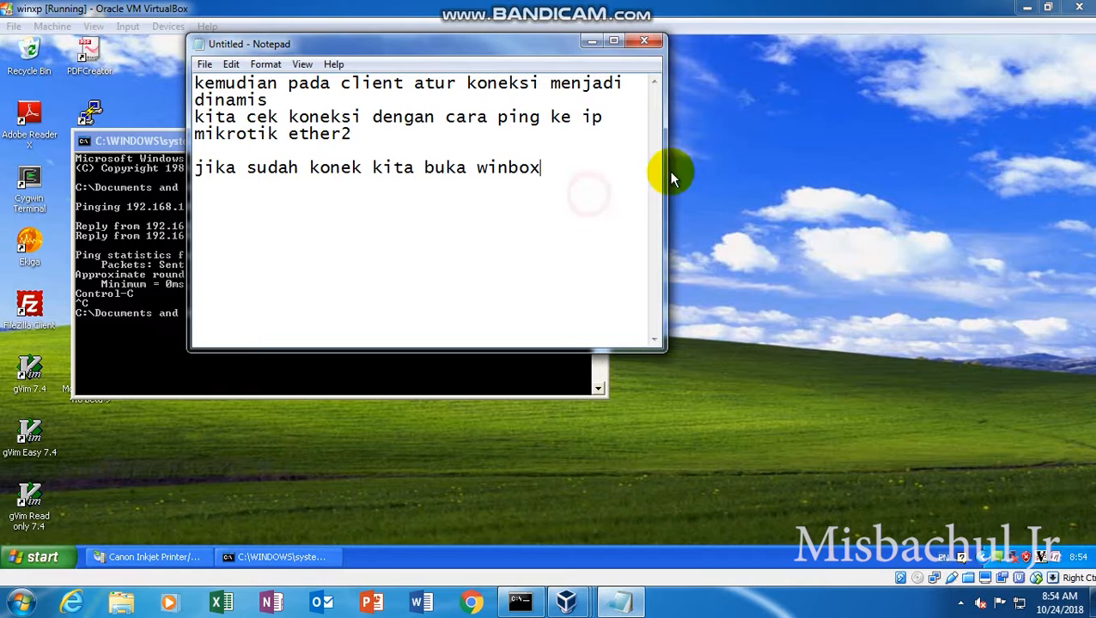
Close the command prompt on the winxp machine, launch WinBox from its desktop, and allow the unverified program to run
left_click(694, 101)
left_click(596, 142)
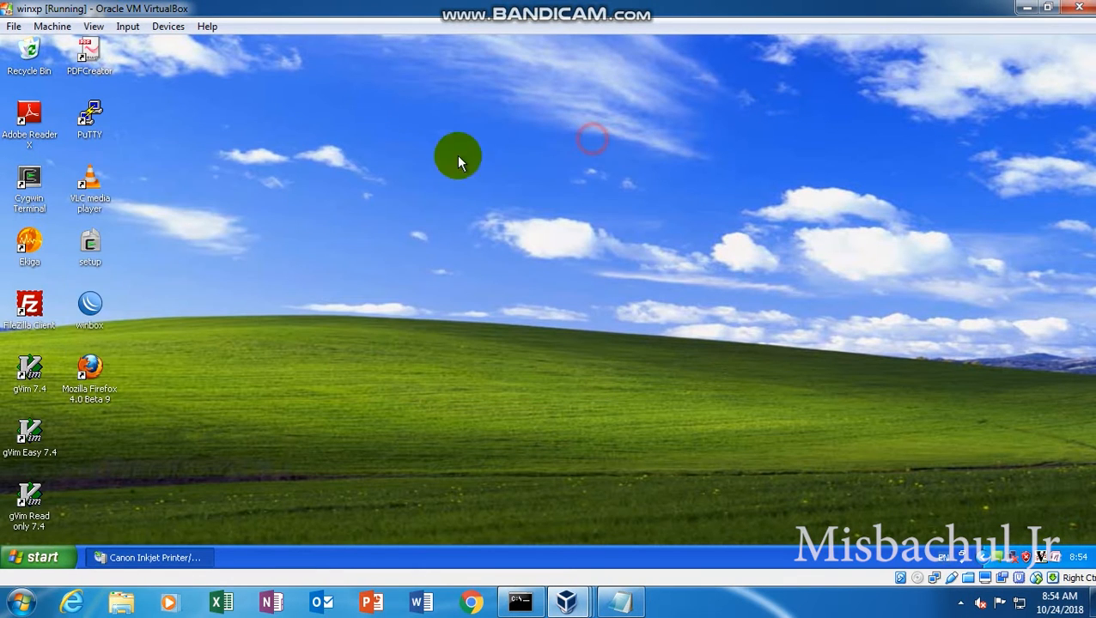
double_click(95, 305)
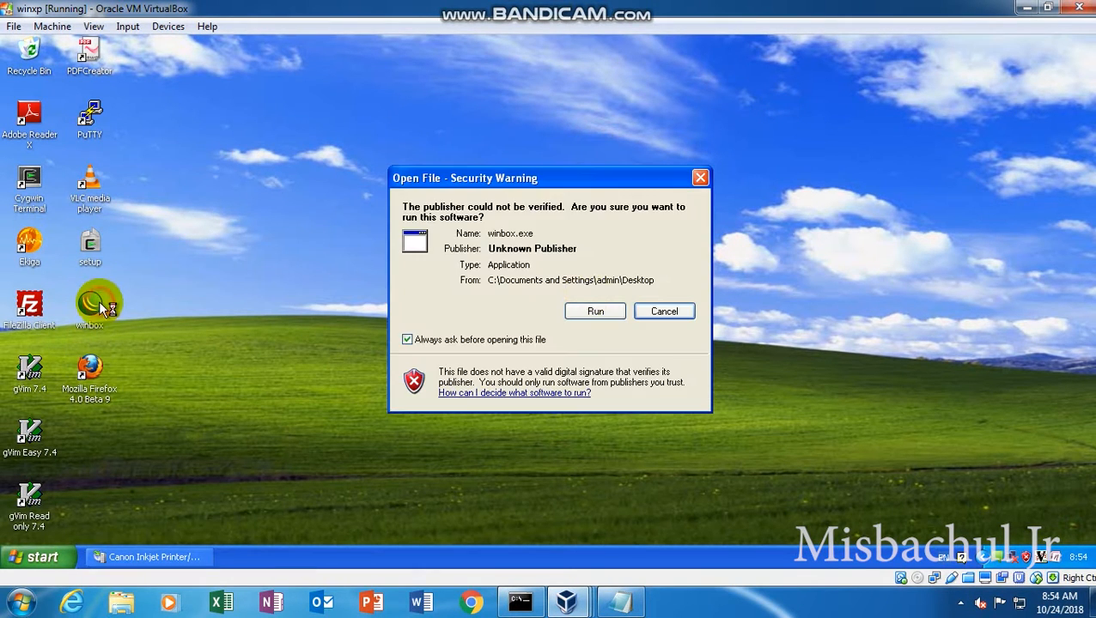
left_click(601, 312)
Select the MikroTik router by MAC address 08:00:27:7B:D8:8F, connect as admin, and dismiss the RouterOS welcome notice
left_click(207, 76)
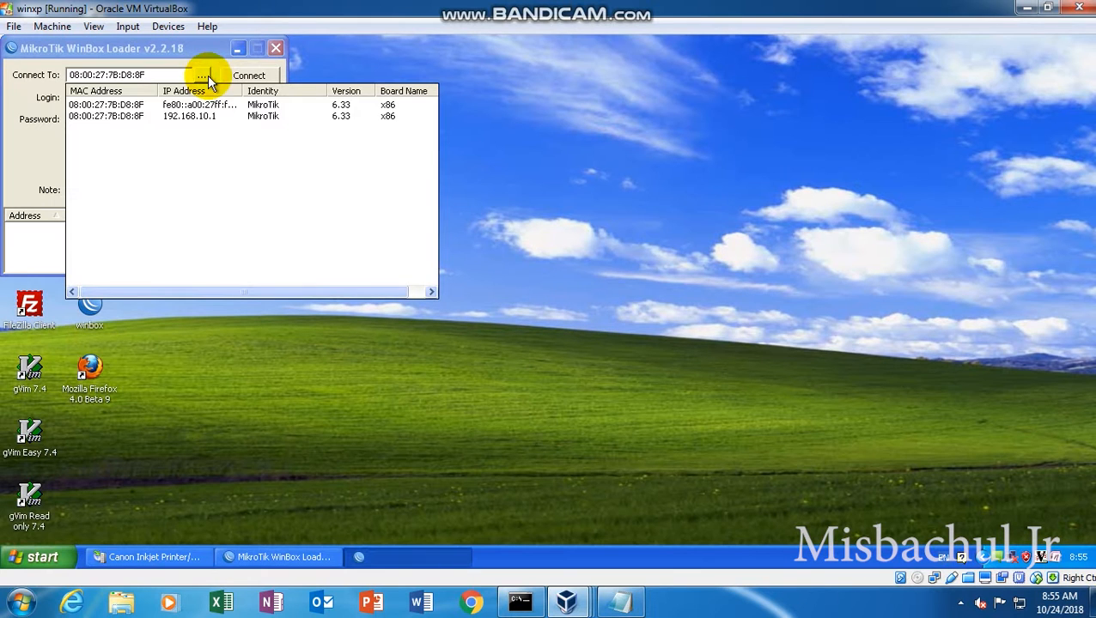
left_click(138, 103)
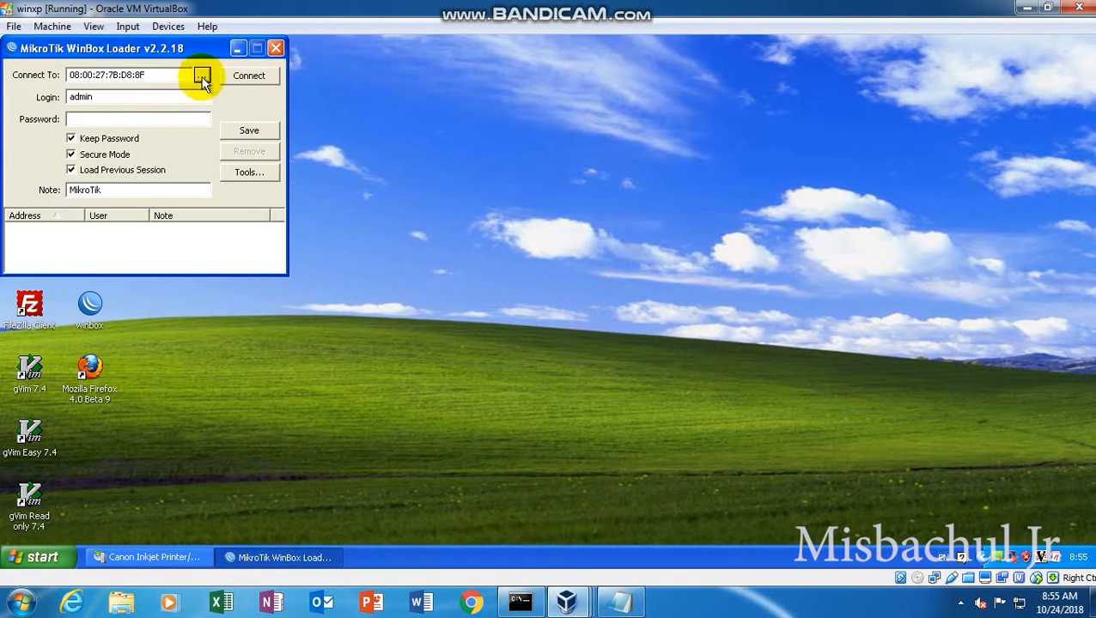
left_click(244, 74)
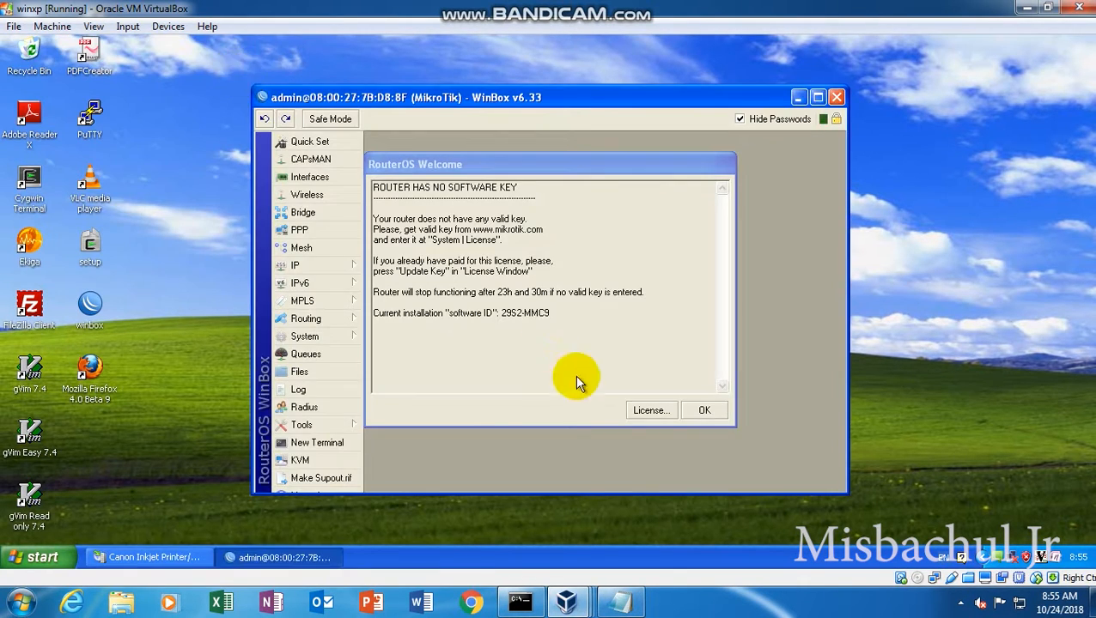
left_click(704, 409)
Add the line "setelah masuk ke mikrotik lewat winbox selanjutnya kita atur nat nya terlebih dahulu agar client dapat terkoneksi ke internet" to the Notepad note
left_click(601, 606)
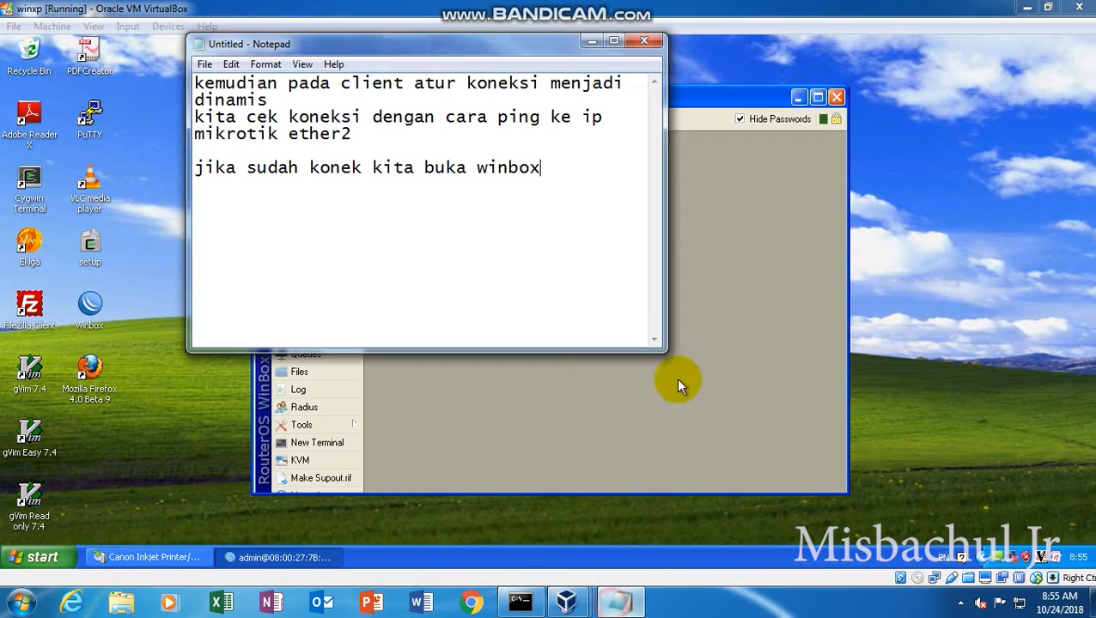
key("Return")
type("set")
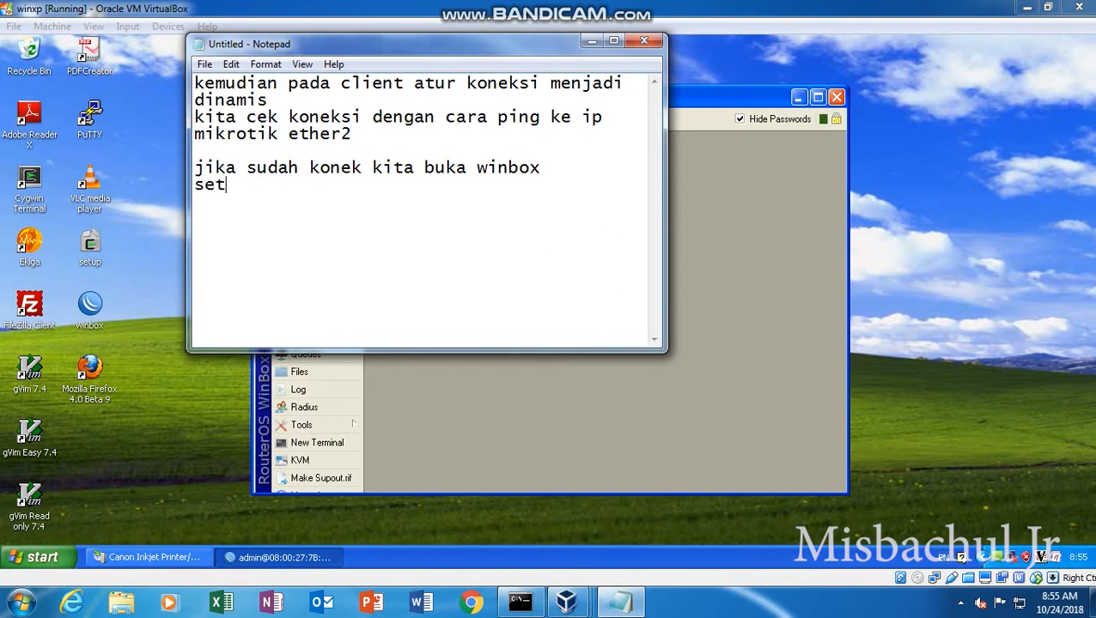
type("elah di")
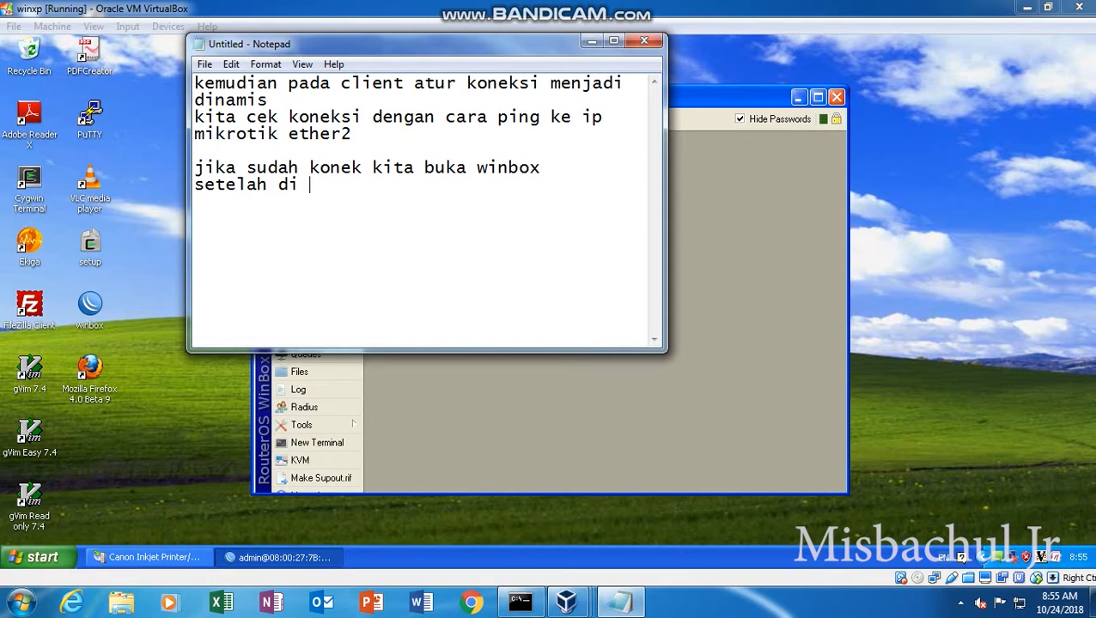
key("BackSpace")
key("BackSpace")
type("masuk ke mikro")
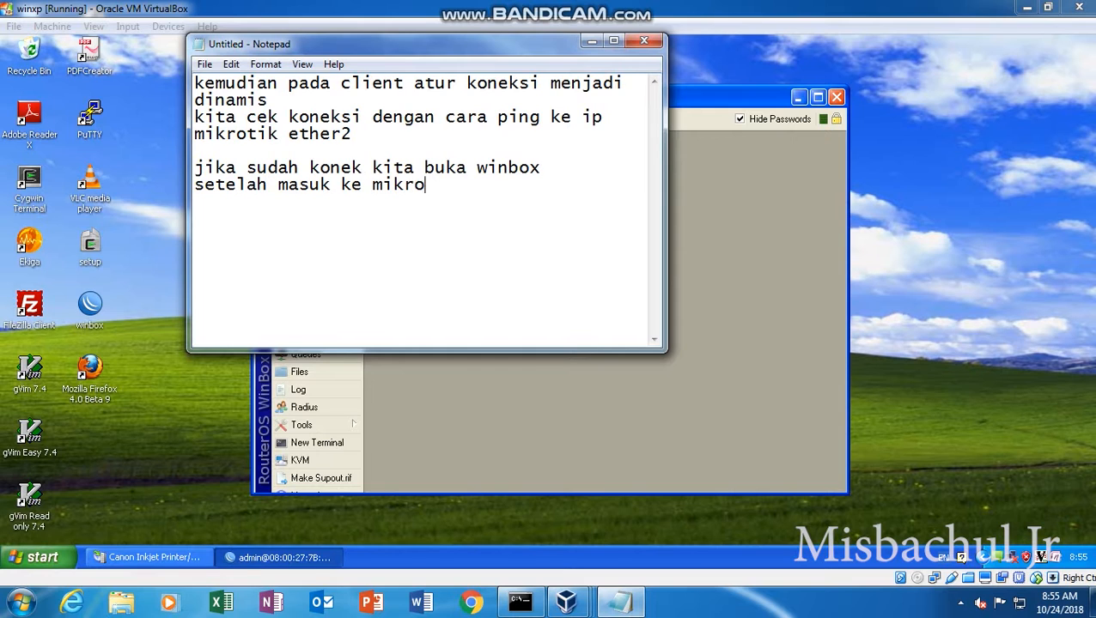
type("tik lewat wind")
key("BackSpace")
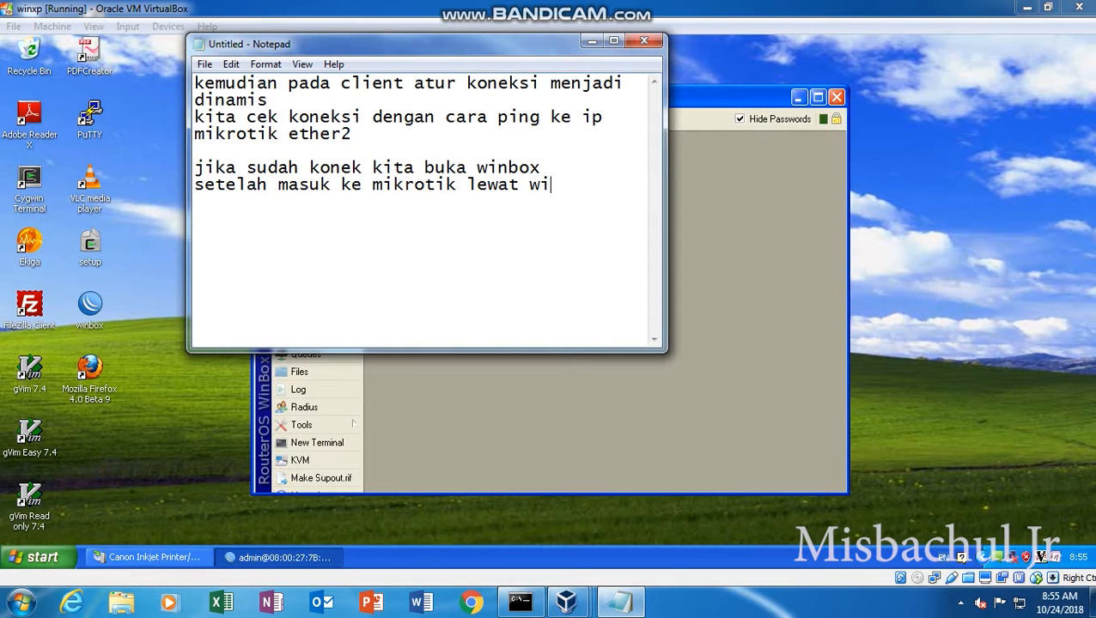
type("box selanjutnya kita at")
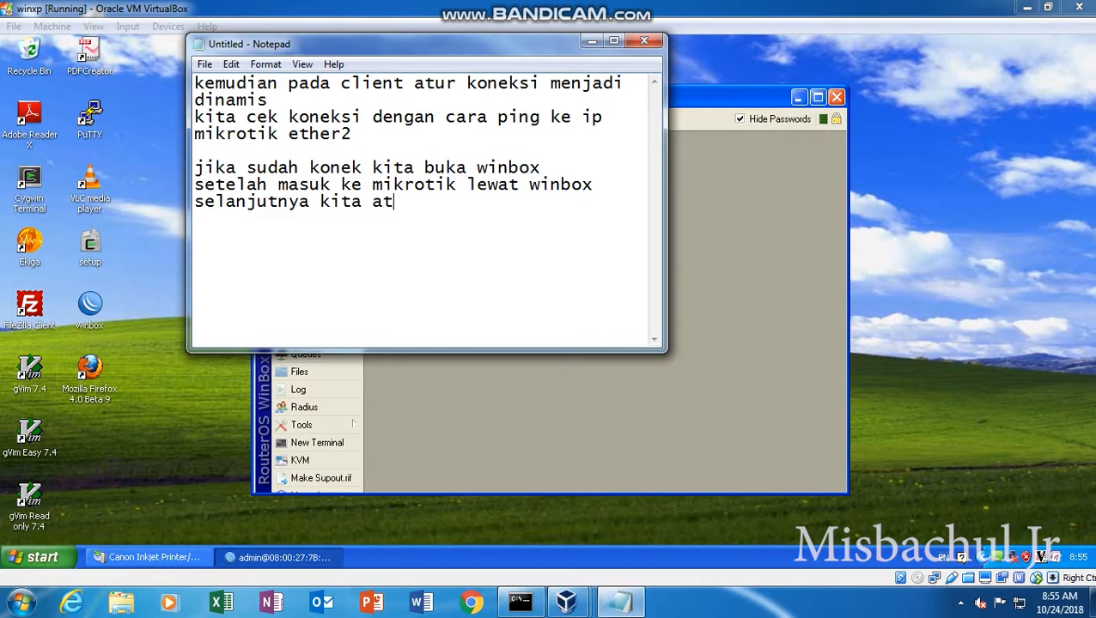
type("ur nat nya terlebih dahu")
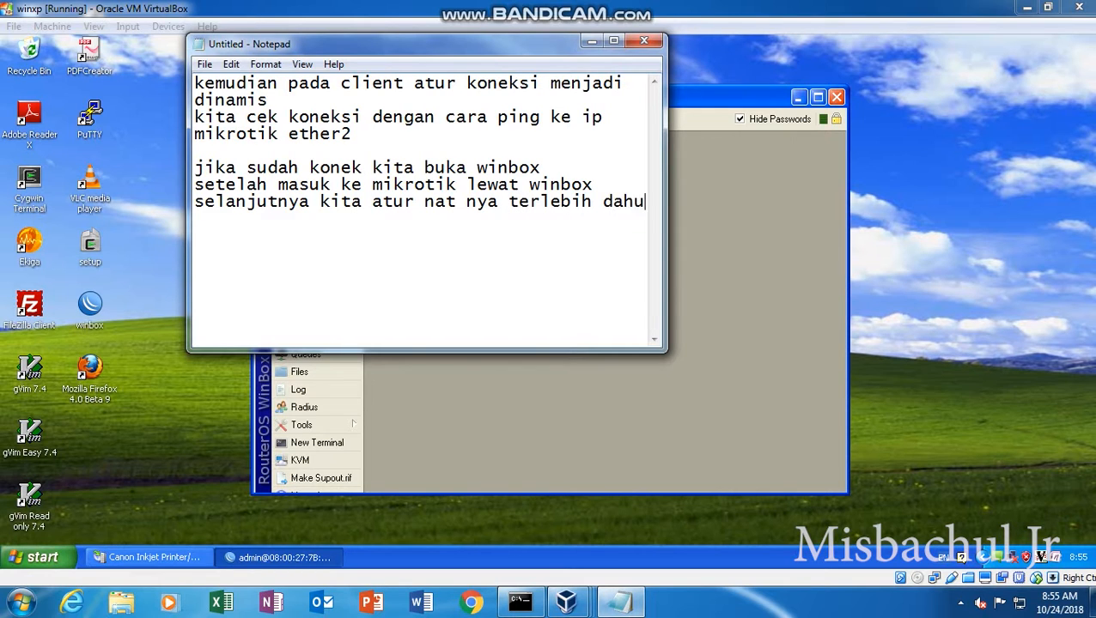
type("l")
type("u agar m\\")
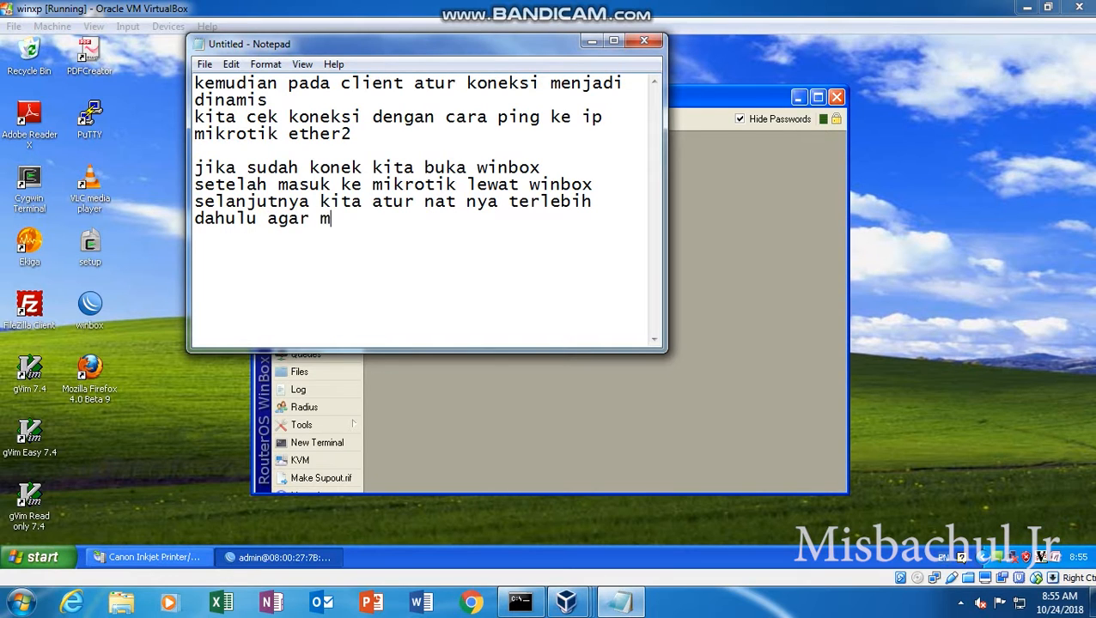
key("BackSpace")
key("BackSpace")
type("client da")
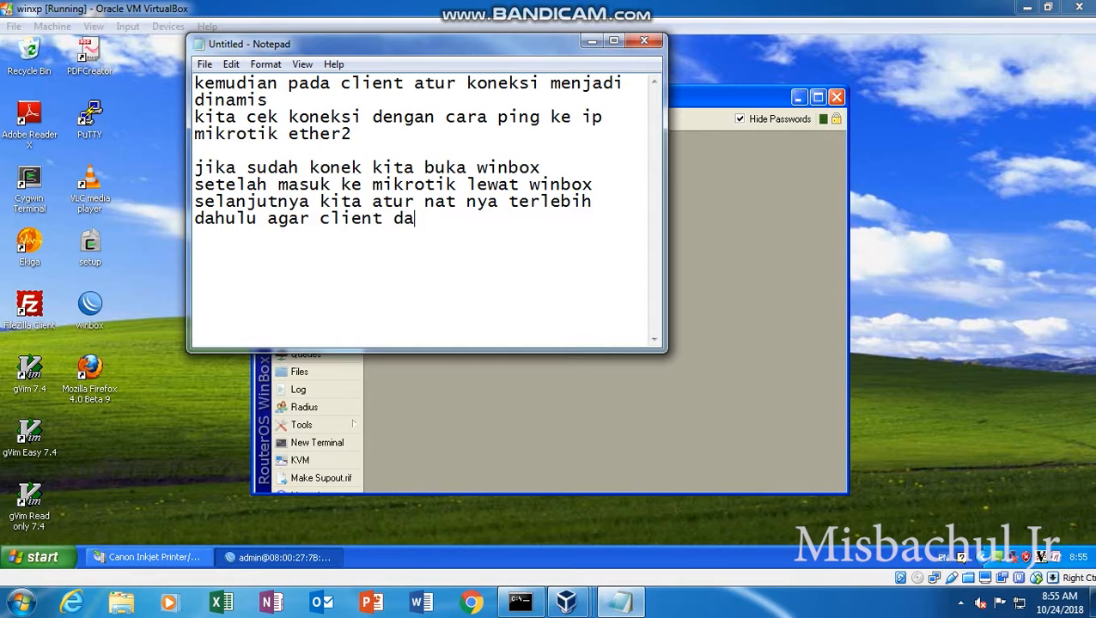
type("pat terkoneksi ke internet")
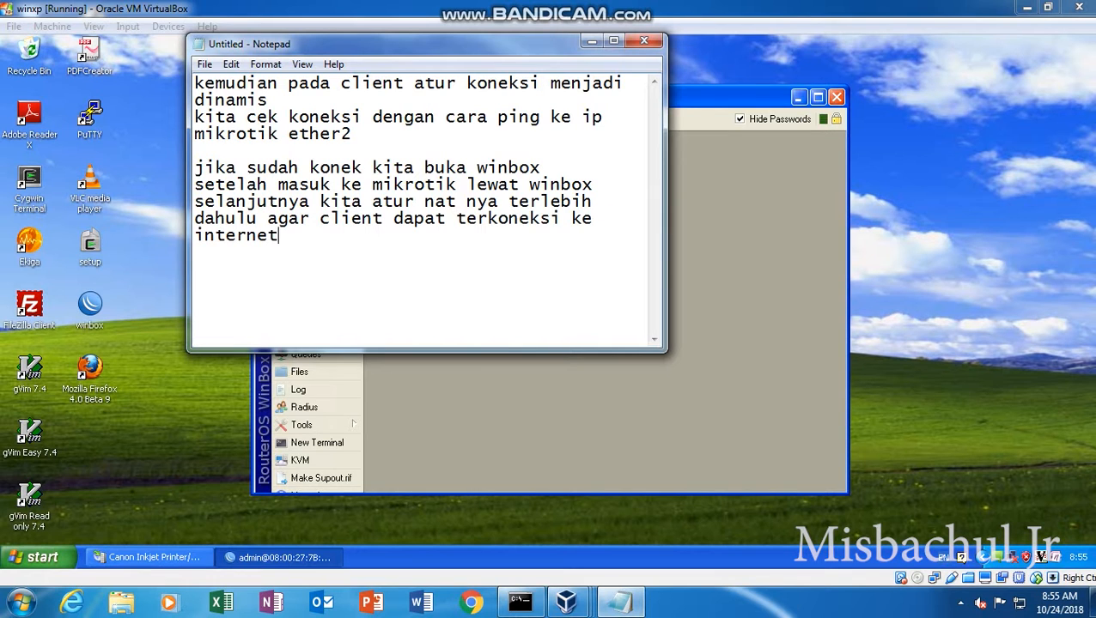
Start a new firewall NAT rule in WinBox with chain srcnat and outgoing interface ether1, leaving the incoming interface empty
left_click(769, 302)
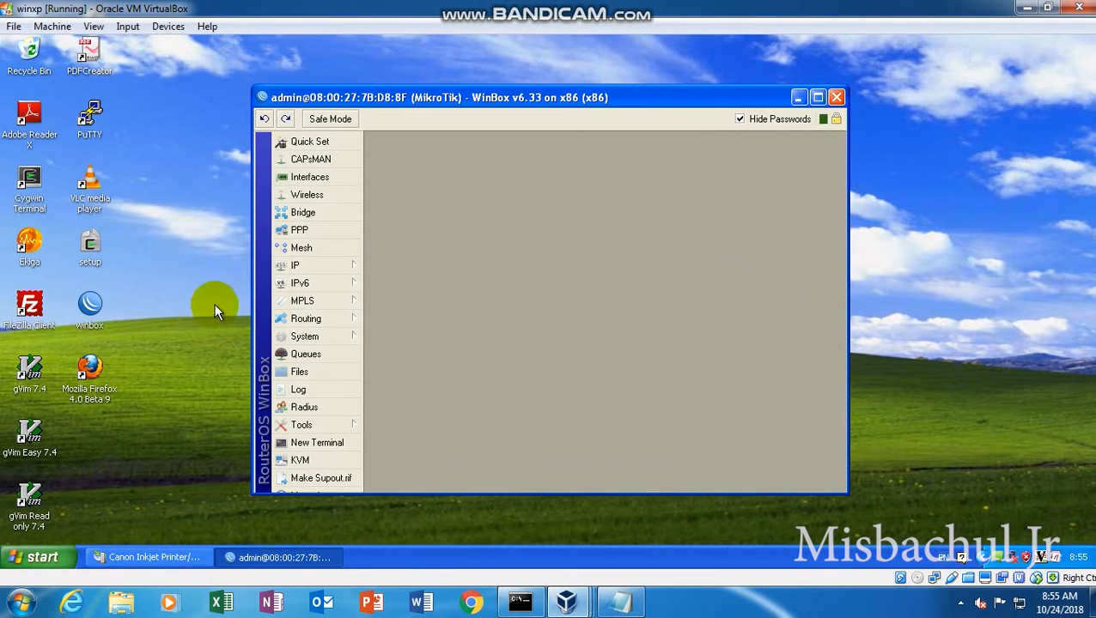
left_click(329, 268)
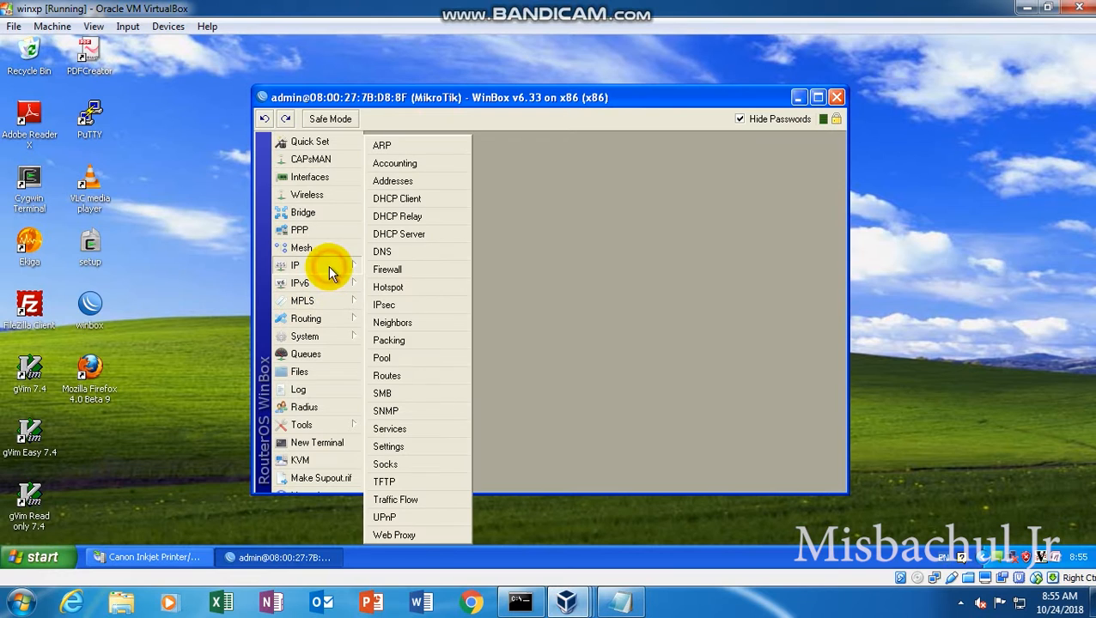
left_click(391, 269)
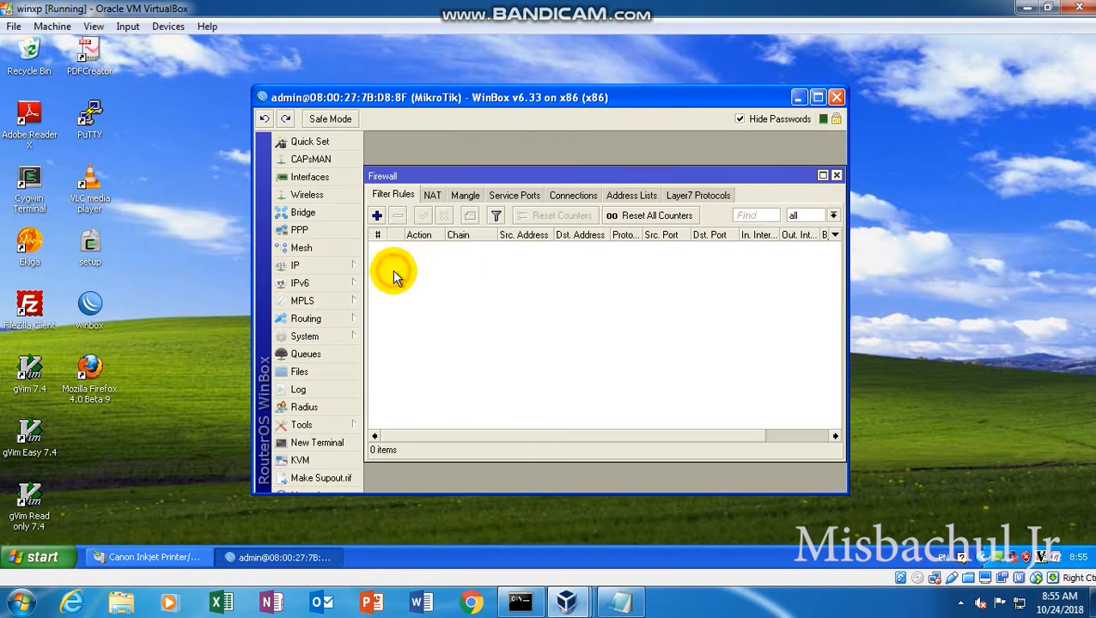
left_click(429, 197)
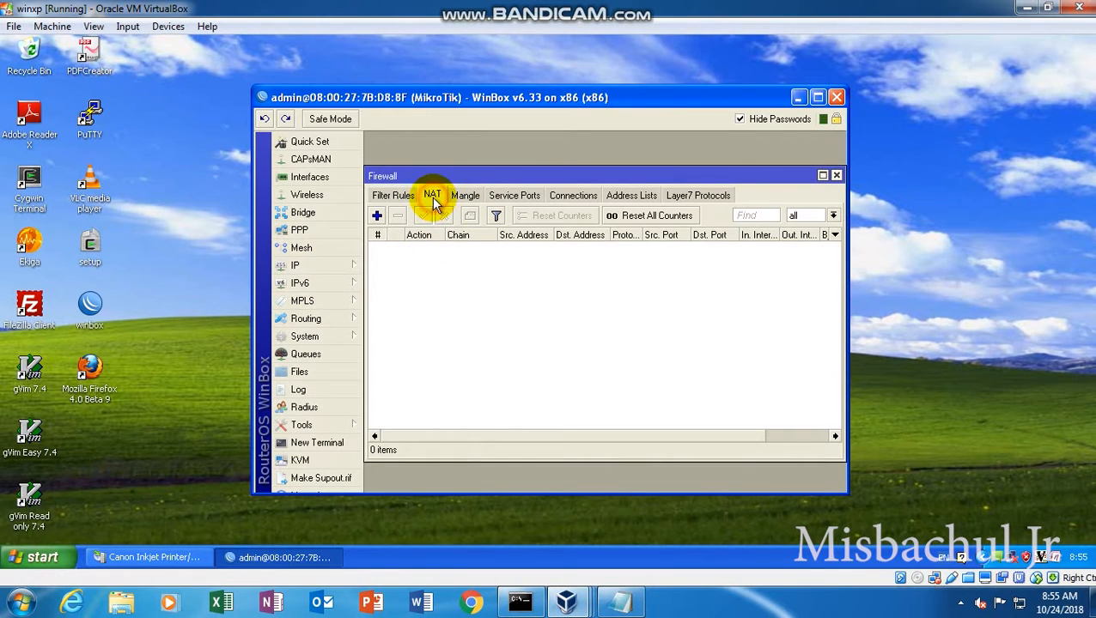
left_click(378, 216)
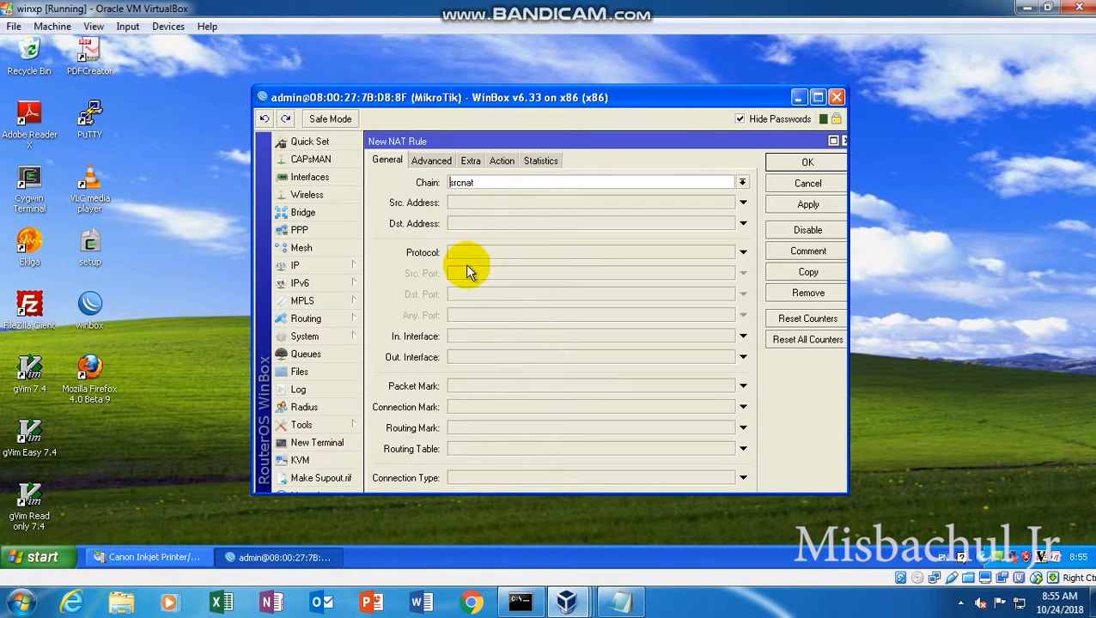
left_click(470, 336)
left_click(470, 337)
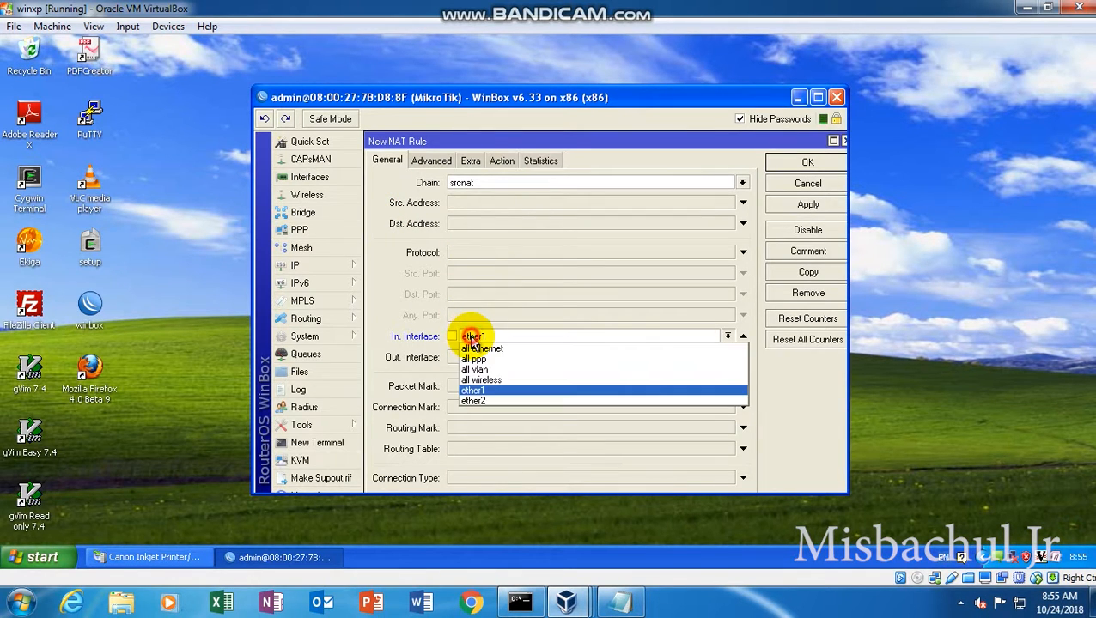
left_click(742, 336)
left_click(742, 336)
left_click(740, 357)
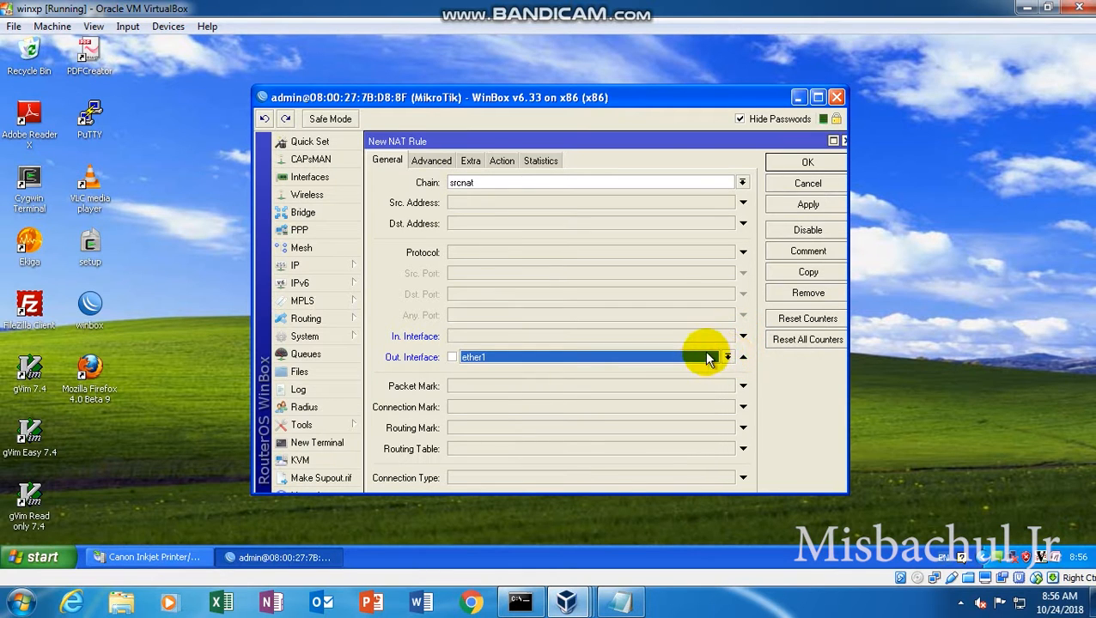
Set the NAT rule's action to masquerade, save the rule, and maximize the WinBox window
left_click(502, 161)
left_click(481, 183)
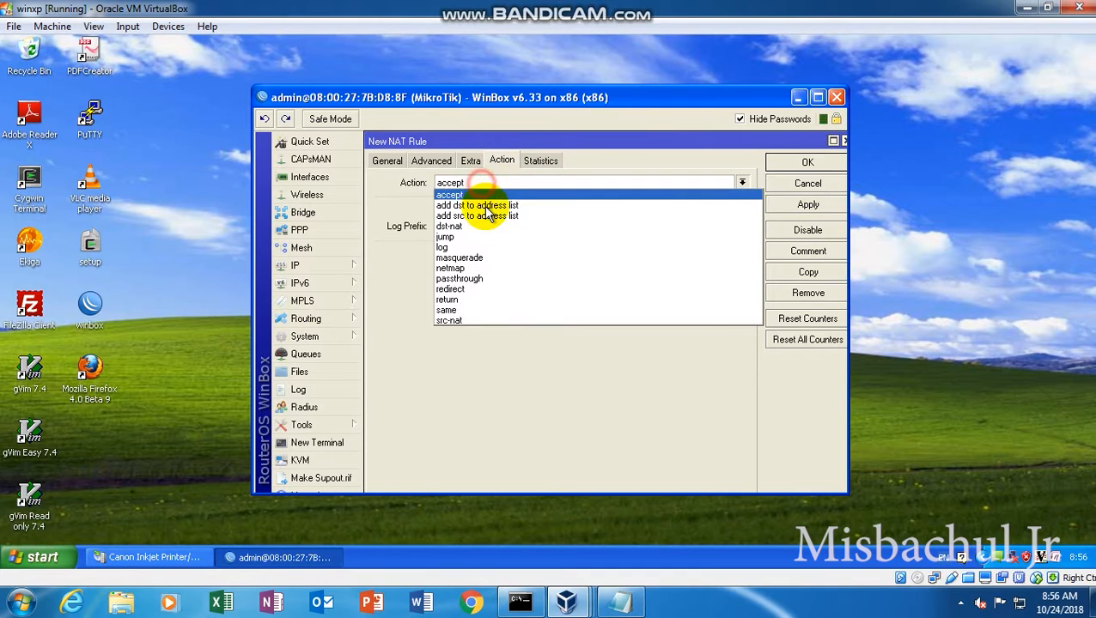
left_click(479, 257)
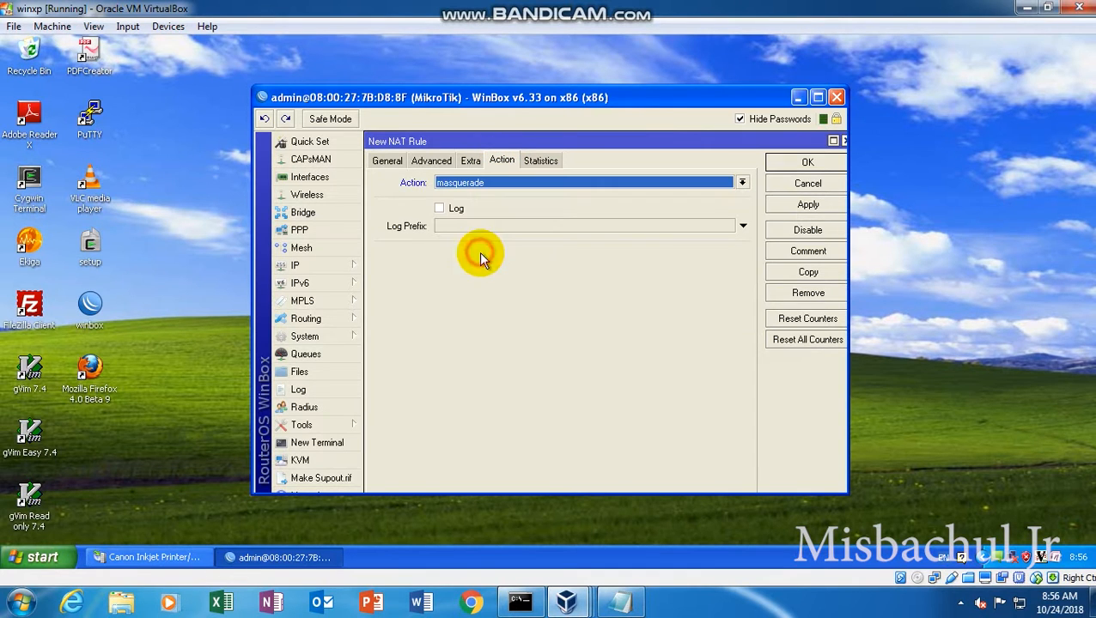
left_click(812, 206)
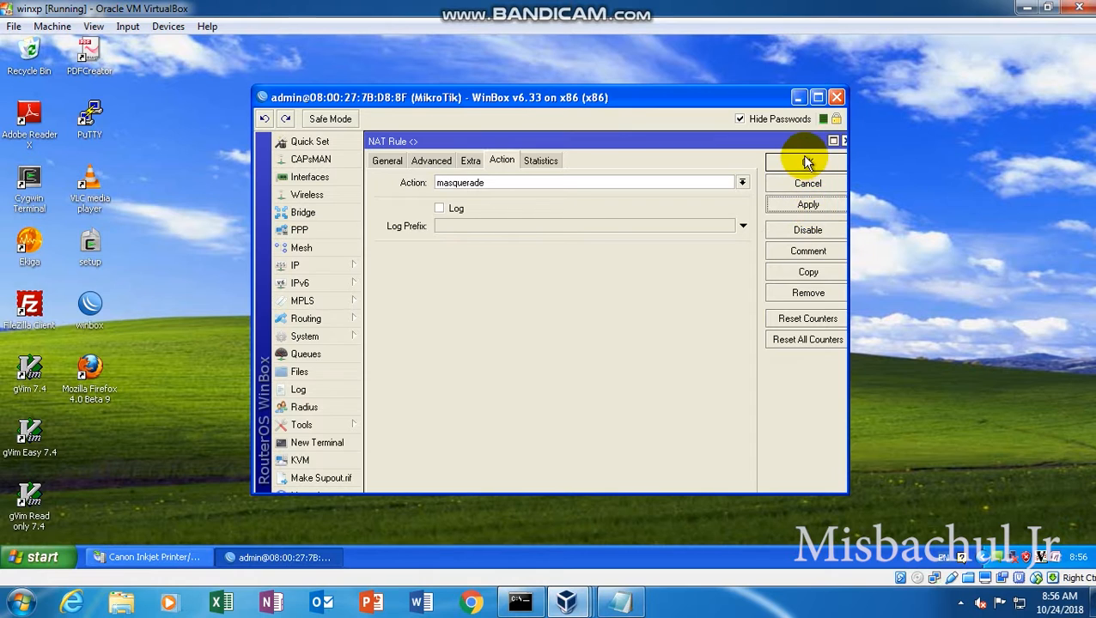
left_click(804, 161)
left_click(817, 97)
left_click(412, 225)
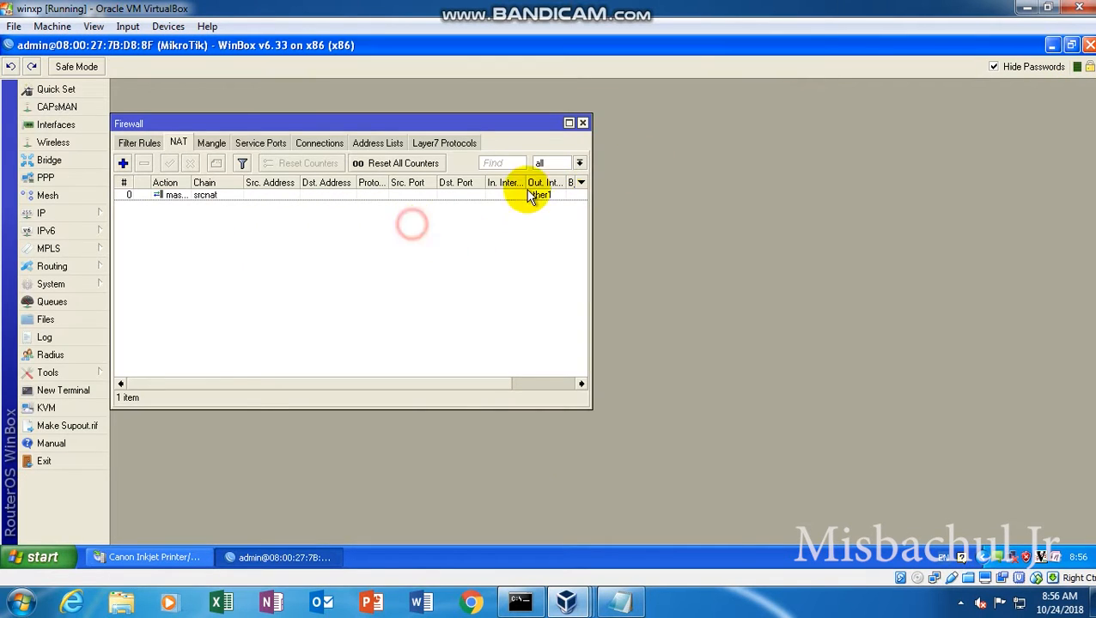
Add the line "kemudian kita coba dengan ping ke google atau bing" to the Notepad note
left_click(622, 601)
key("Return")
type("kemudian kita ci")
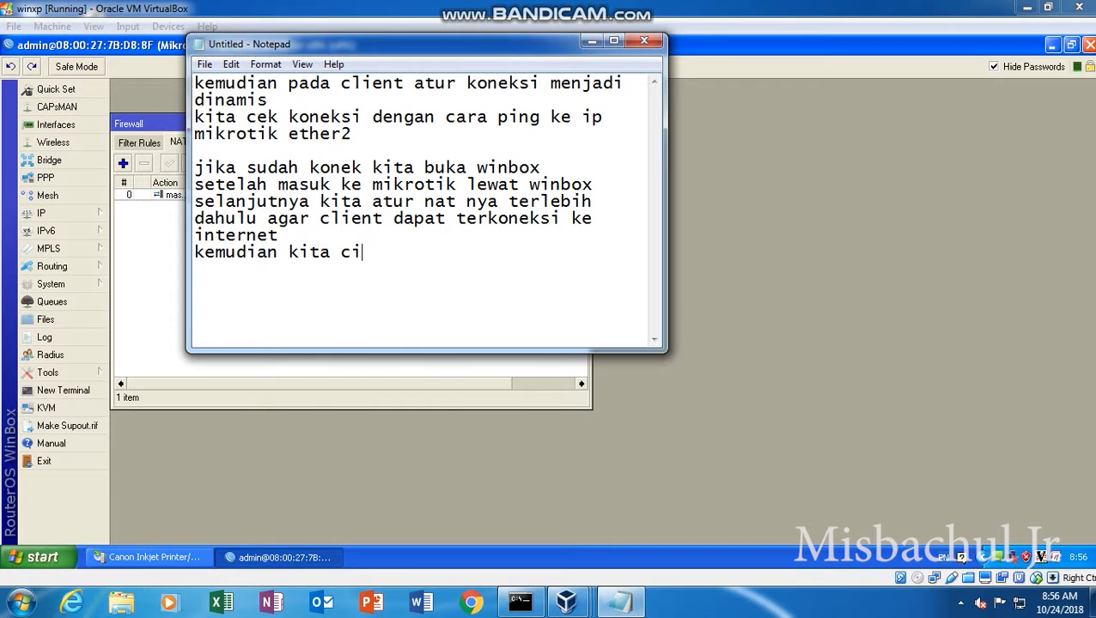
key("BackSpace")
type("oba dengan ping")
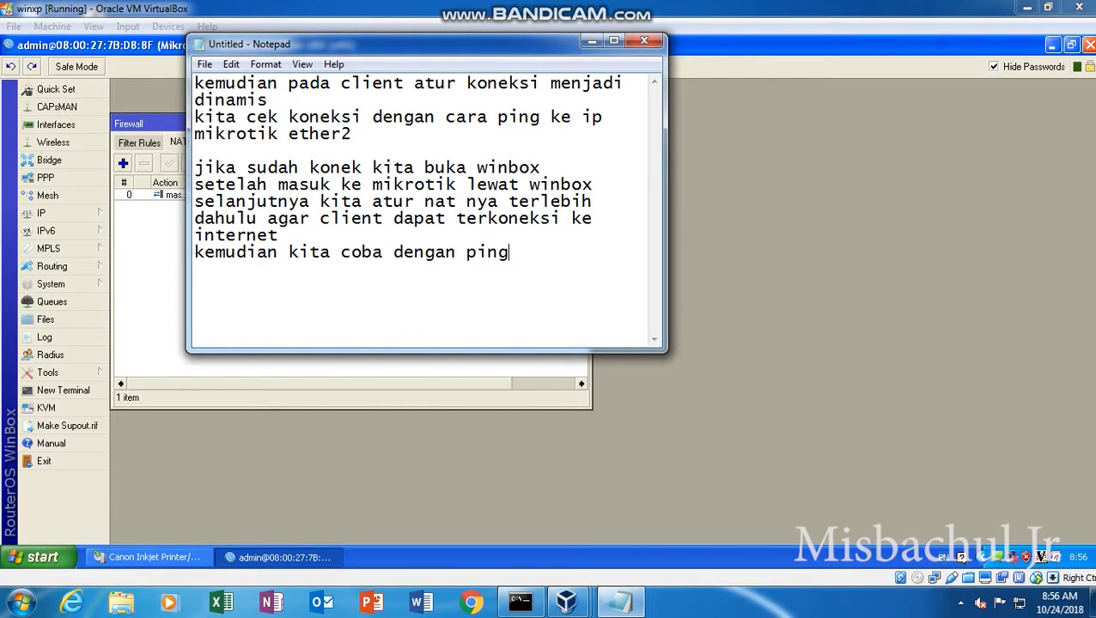
type(" ke google ataubing")
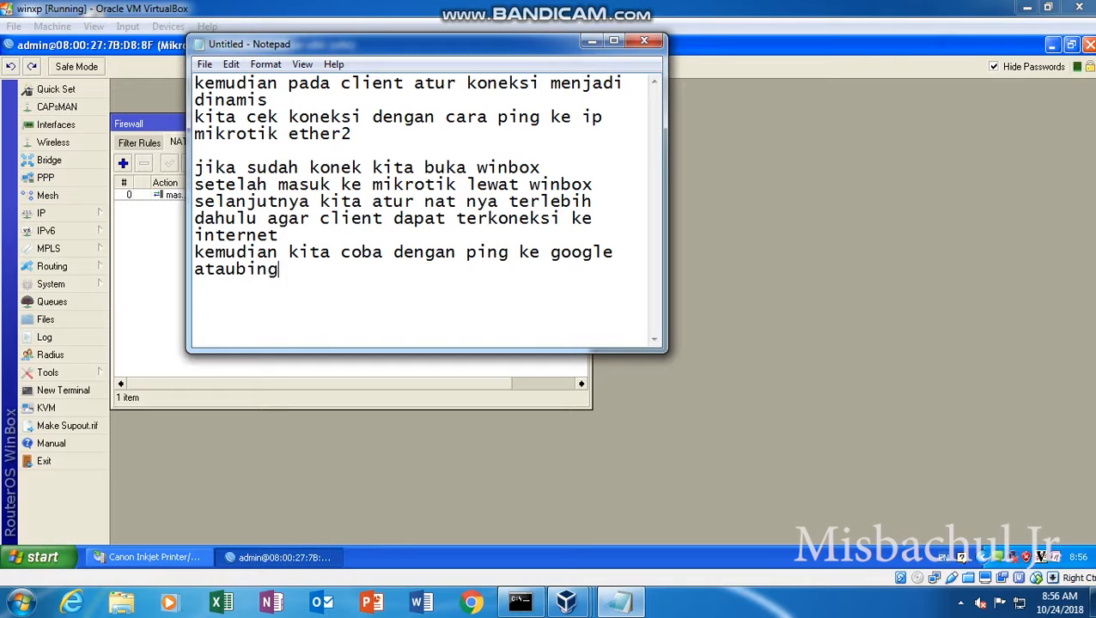
key("BackSpace")
key("BackSpace")
key("BackSpace")
key("BackSpace")
type("bing")
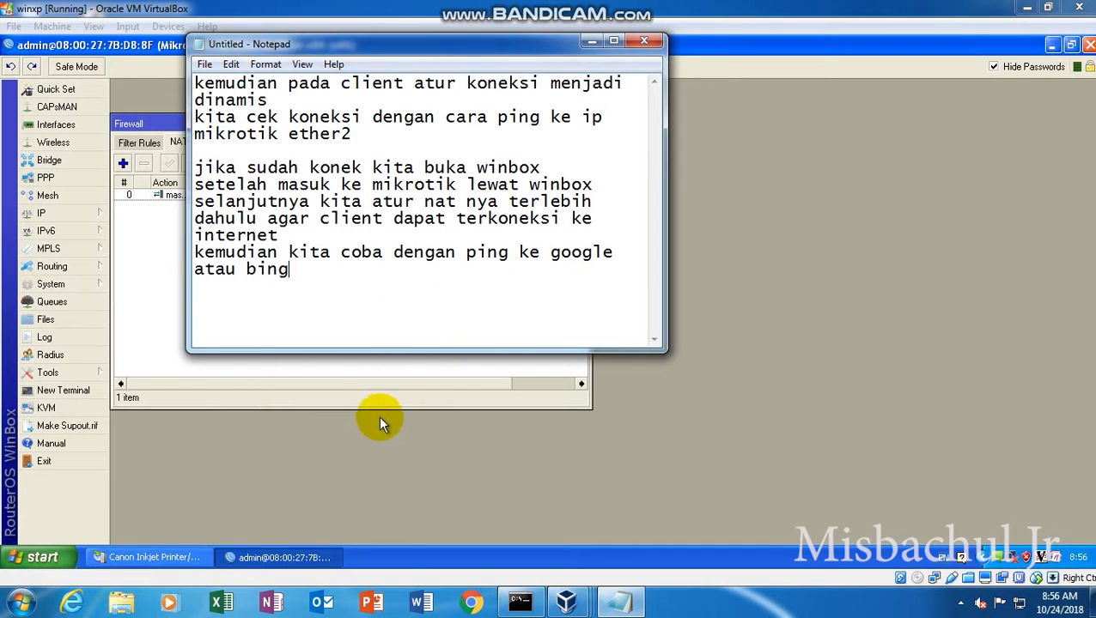
Open a command prompt on the winxp machine, ping bing.com to test the internet connection, and close the prompt
left_click(397, 457)
key("super+r")
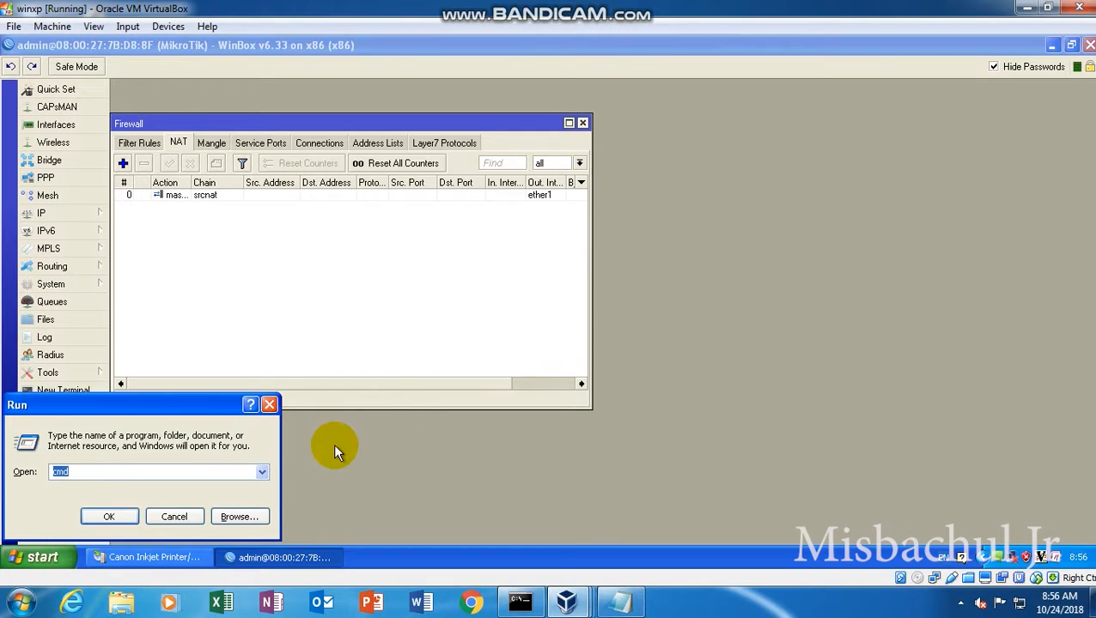
key("Return")
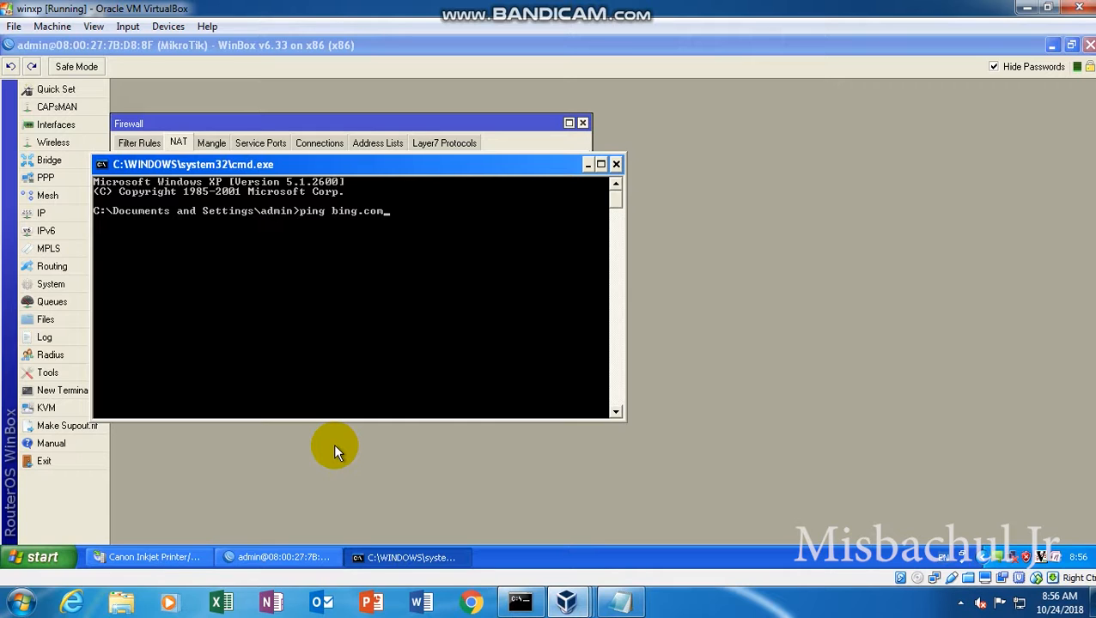
type("ping bing.com")
key("Return")
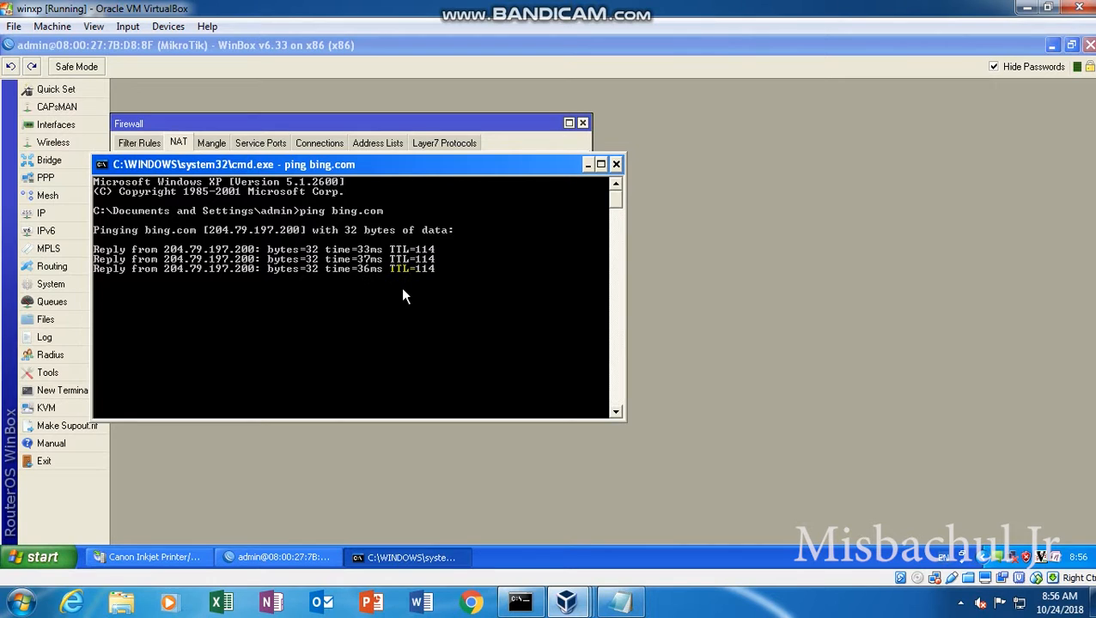
left_click(613, 188)
left_click(615, 166)
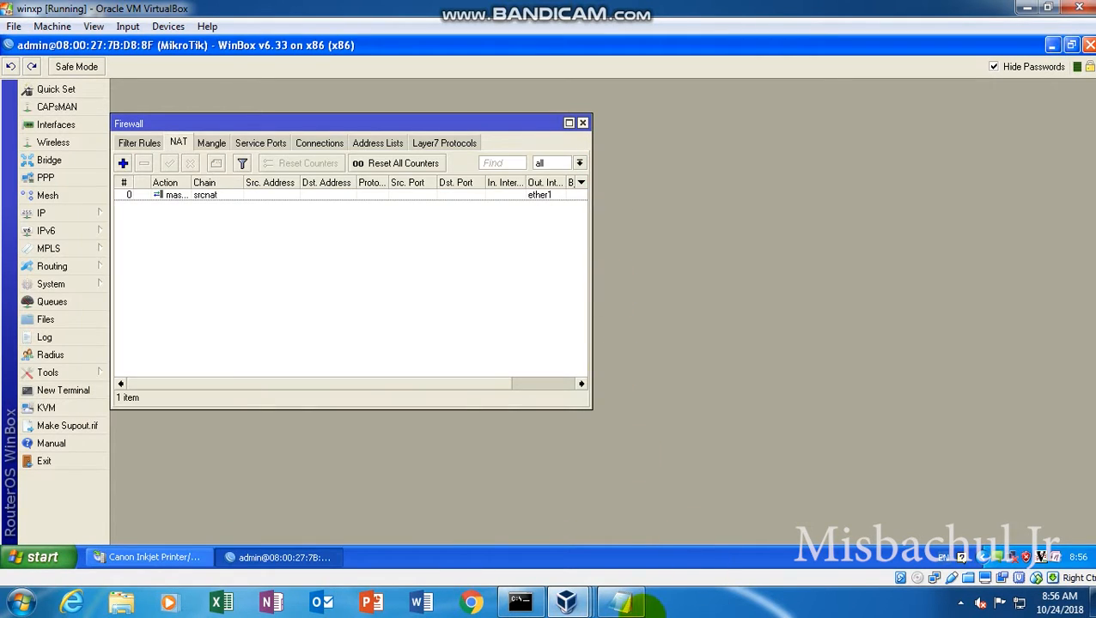
Replace the whole Notepad note with the text "setelah terkoneksi ke internet coba kita browsing"
left_click(619, 601)
key("Return")
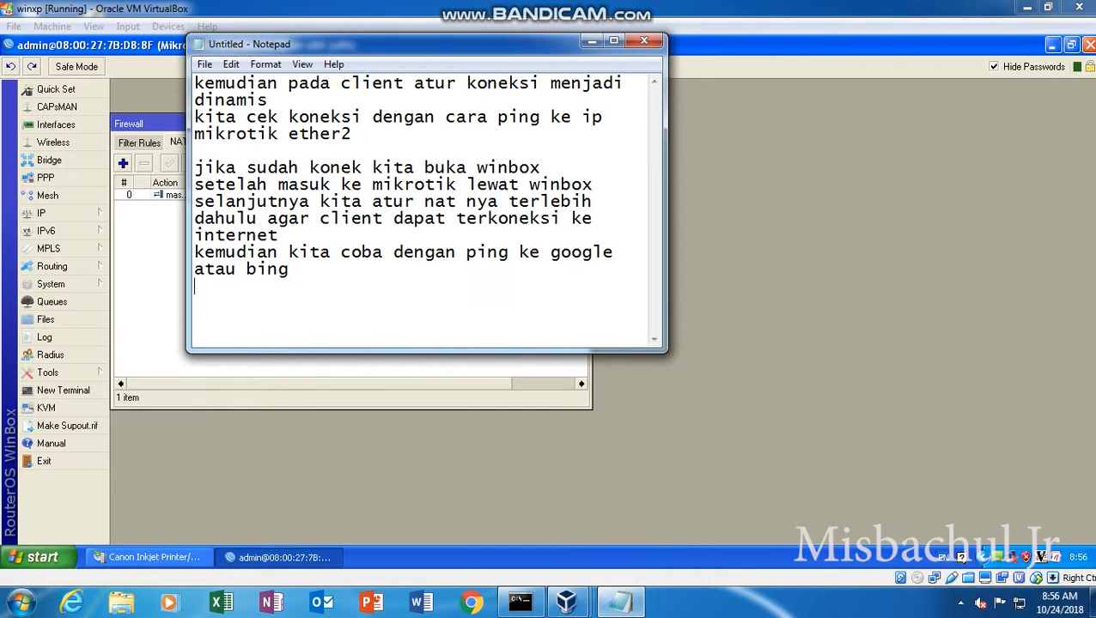
key("ctrl+a")
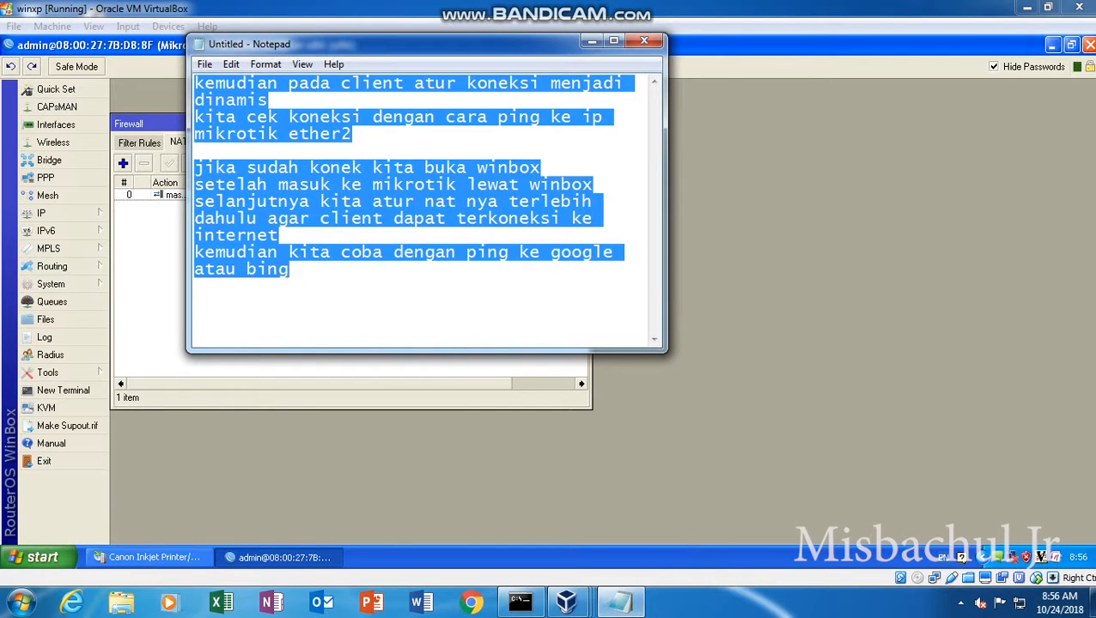
key("BackSpace")
type("setelah terko")
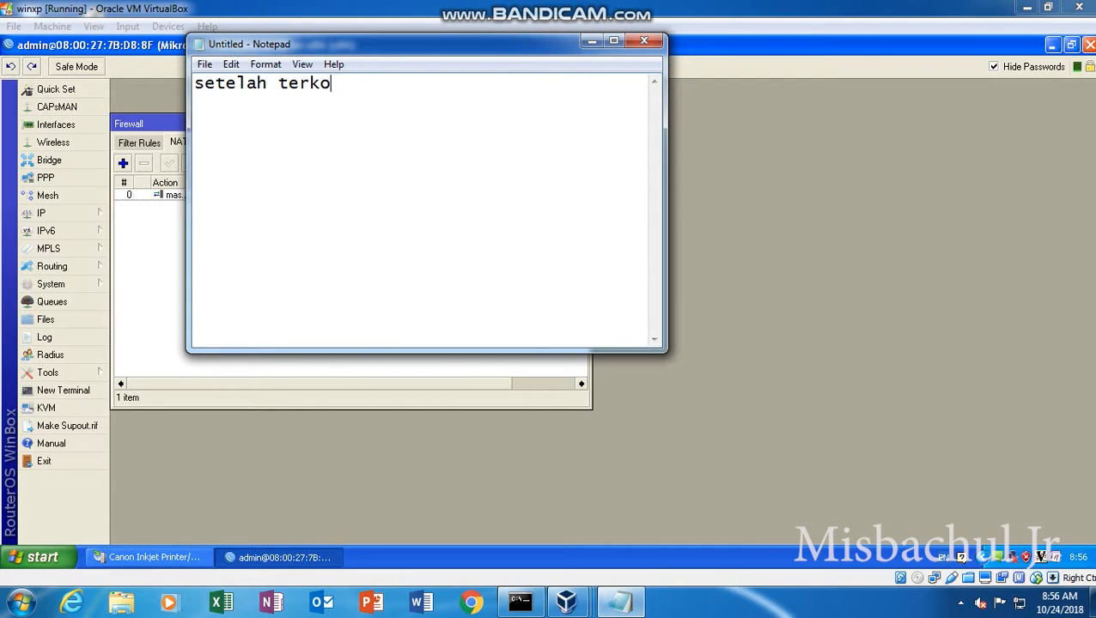
type("neksi ke internet coba kita ")
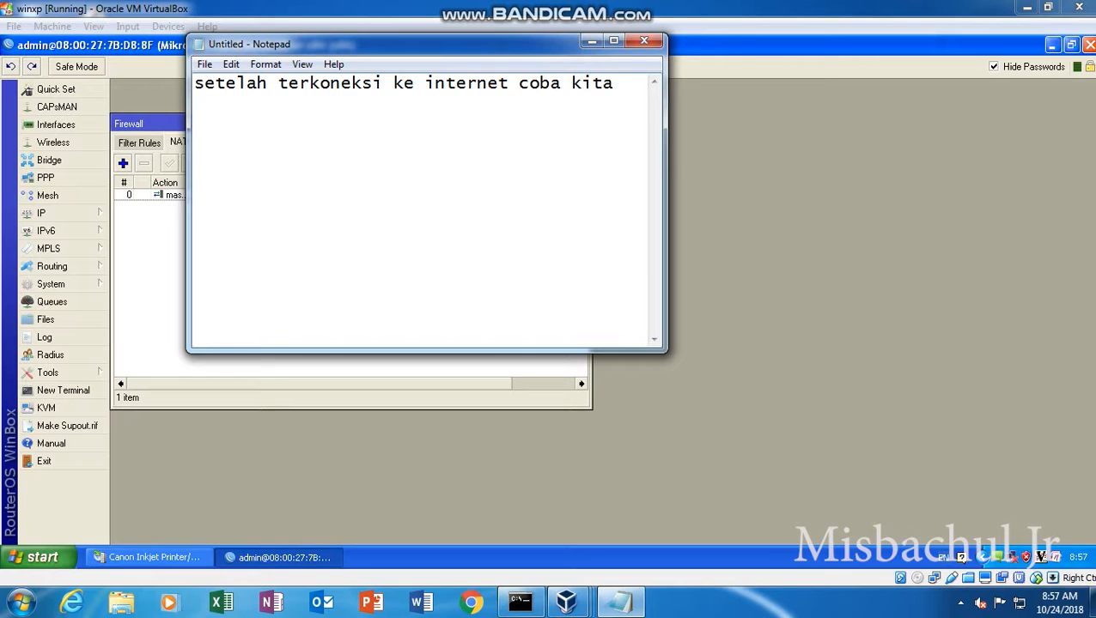
type("browsing ke")
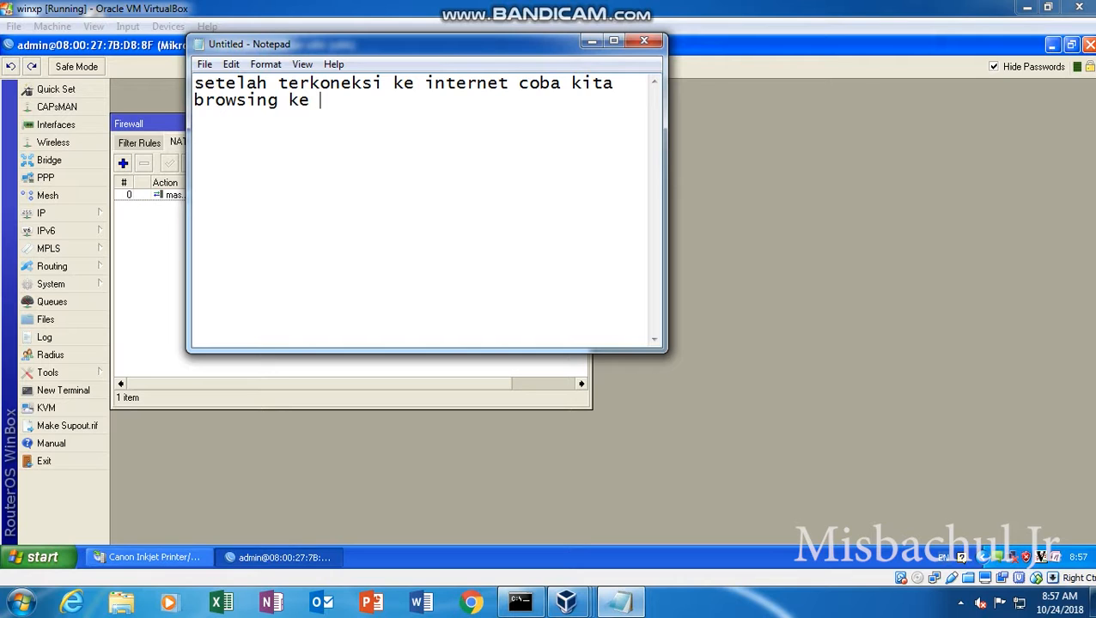
key("BackSpace")
key("BackSpace")
key("BackSpace")
Open Firefox on the winxp machine and search the web for "fb"
left_click(44, 562)
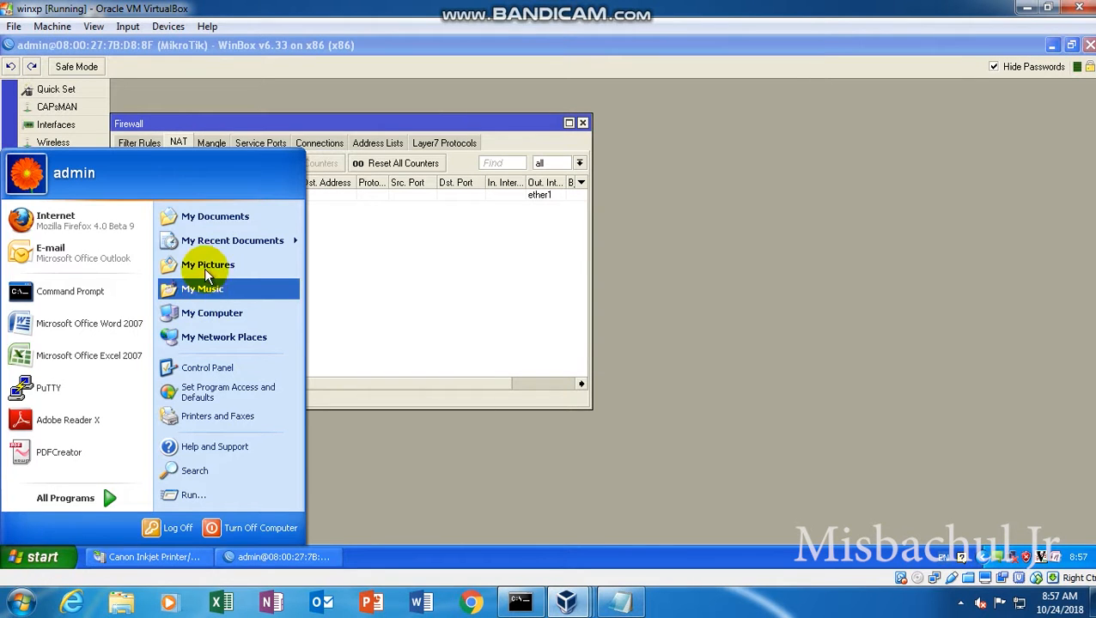
left_click(20, 220)
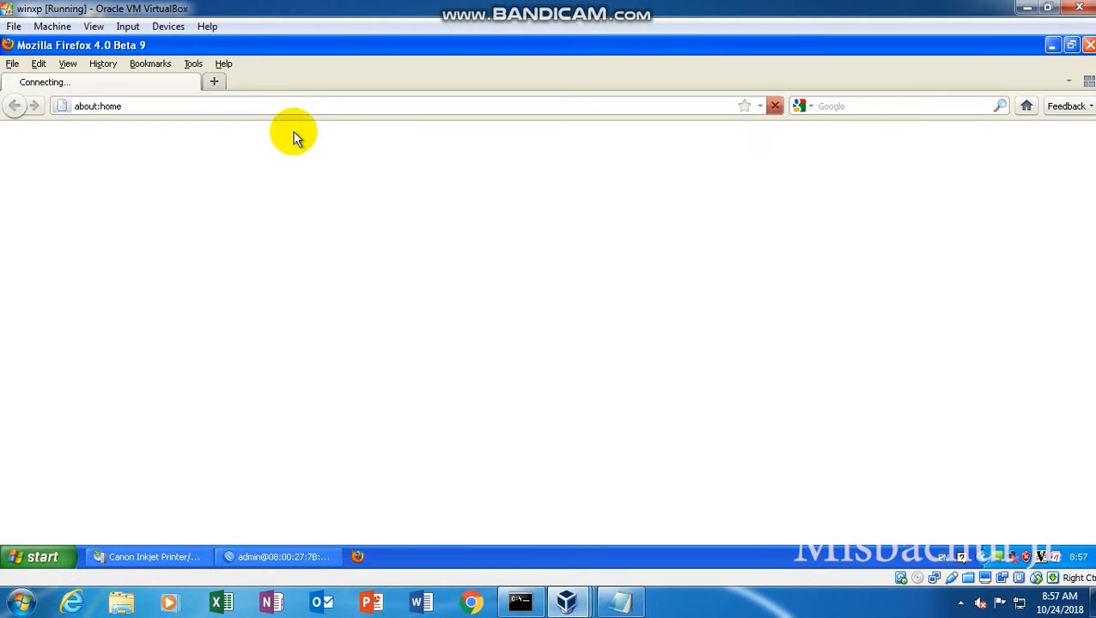
left_click(301, 105)
type("fb")
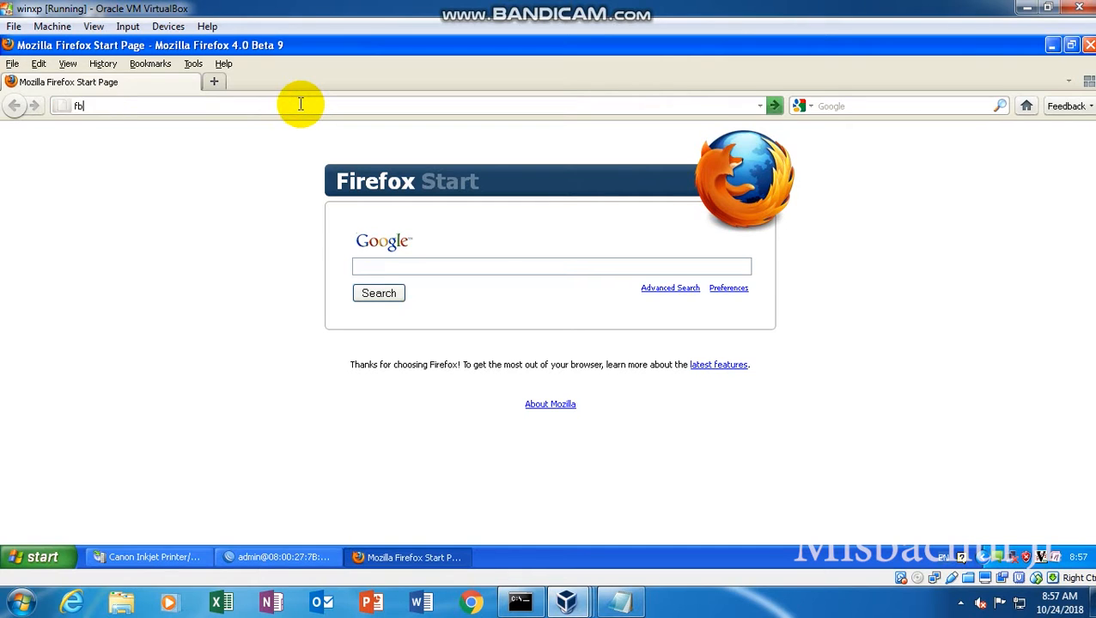
key("Return")
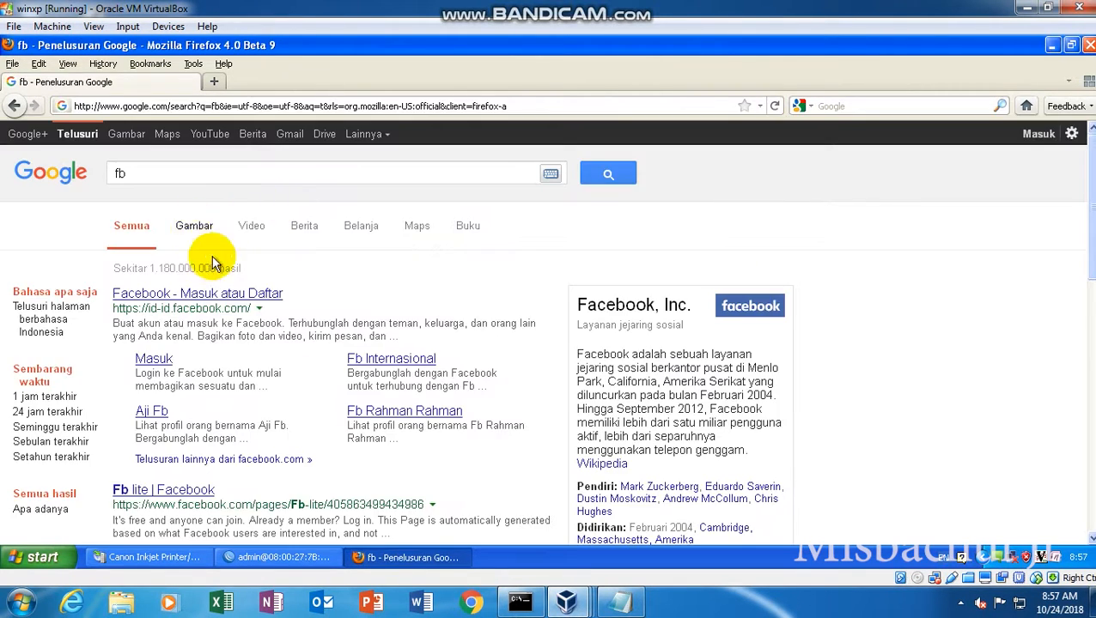
Open the Facebook sign-up page from the search results and look through it to check that it loads
left_click(252, 296)
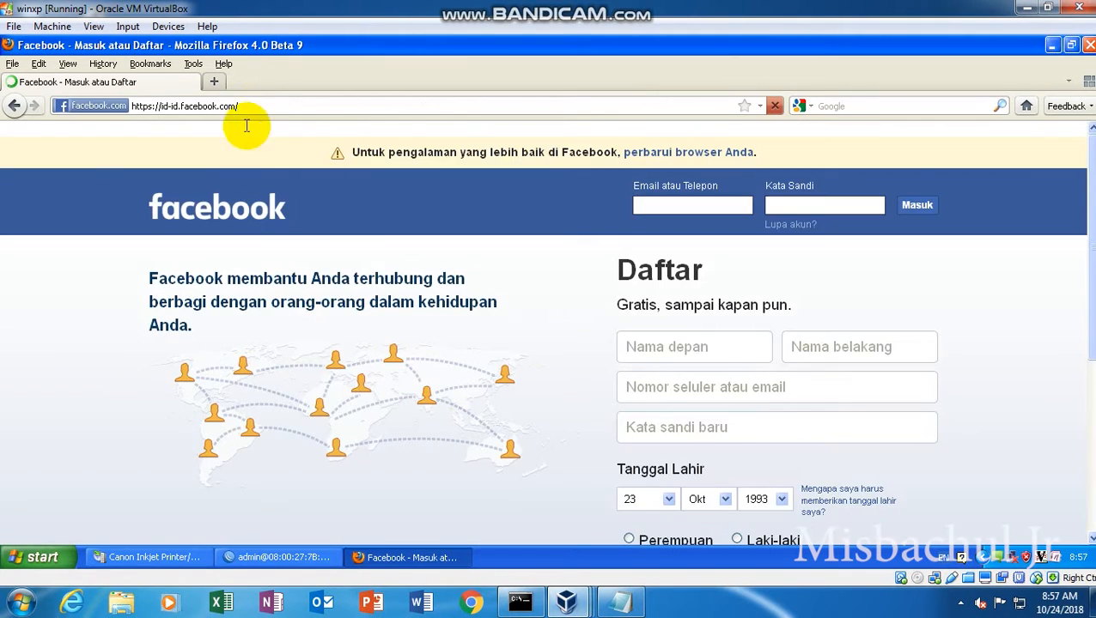
scroll(559, 245, "down", 3)
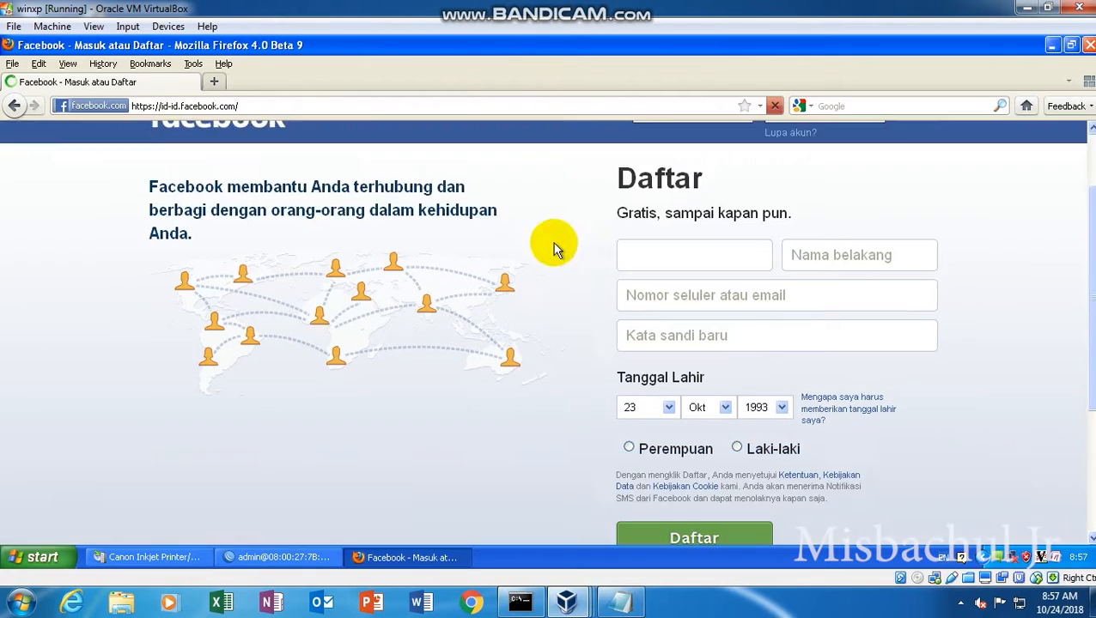
scroll(493, 258, "down", 3)
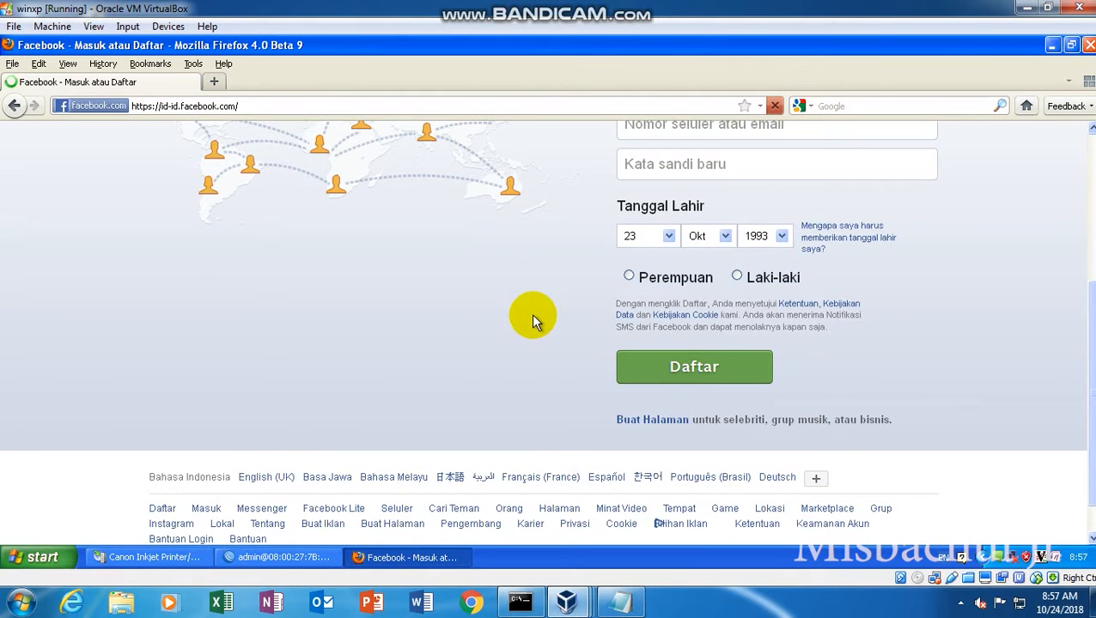
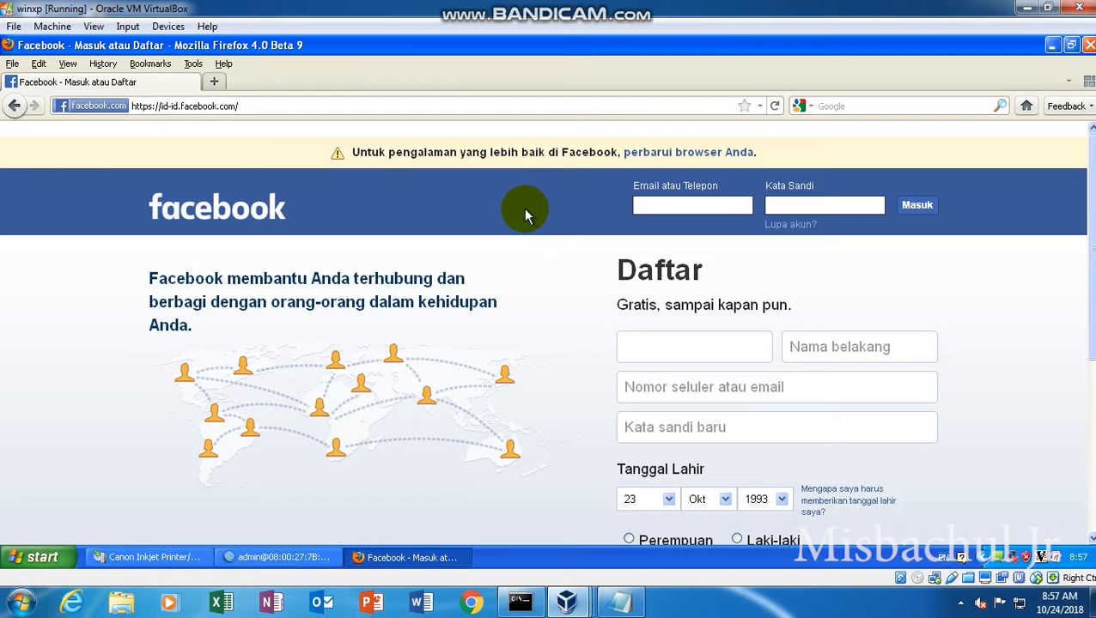
scroll(523, 213, "down", 7)
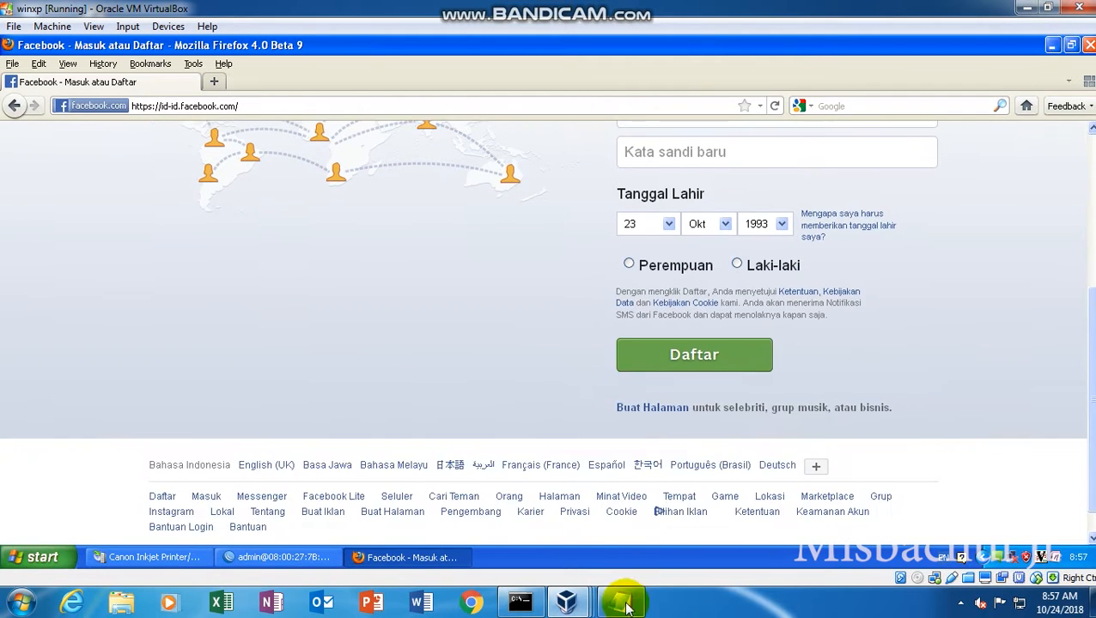
scroll(533, 448, "up", 7)
Add the line "terlihat kita bisa masuk ke facebook.com" to the Notepad note, below a blank line
left_click(614, 606)
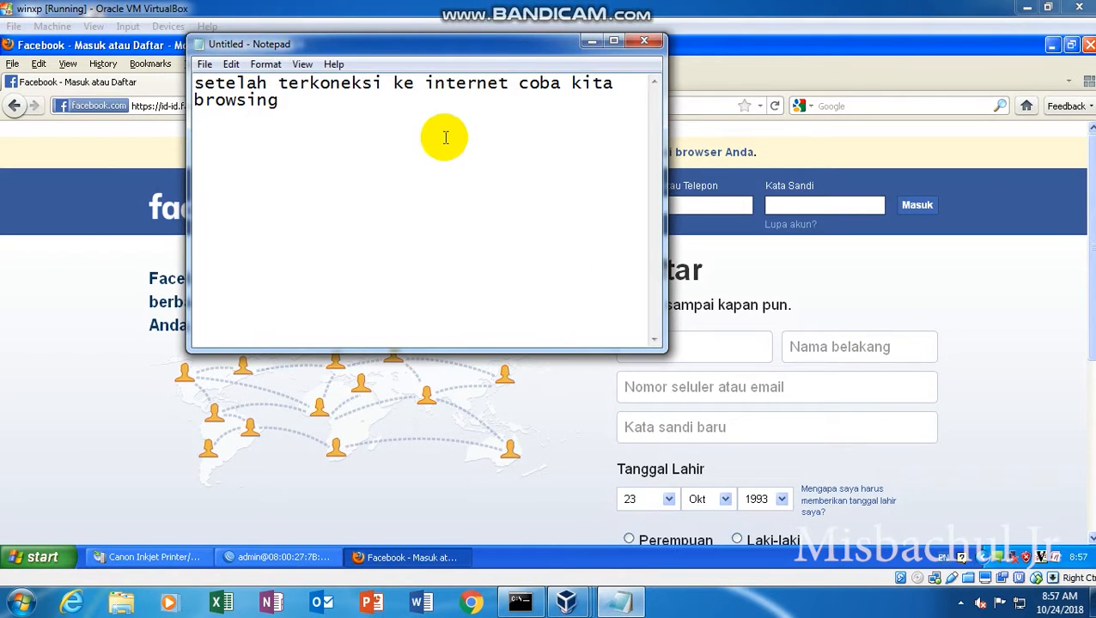
key("Return")
key("Return")
type("t")
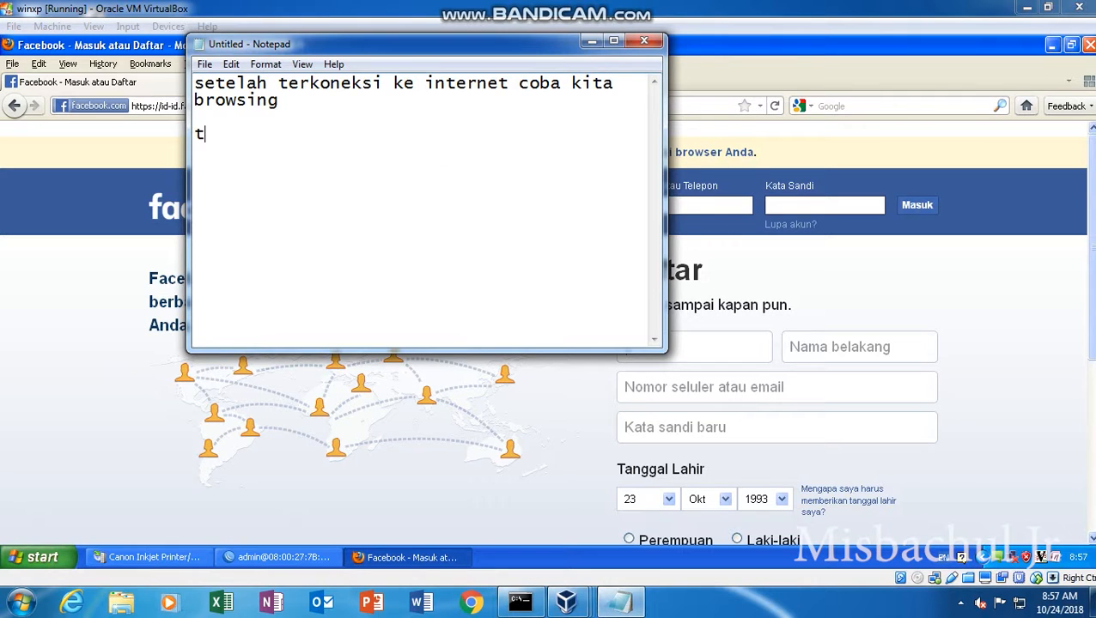
type("erlihat k")
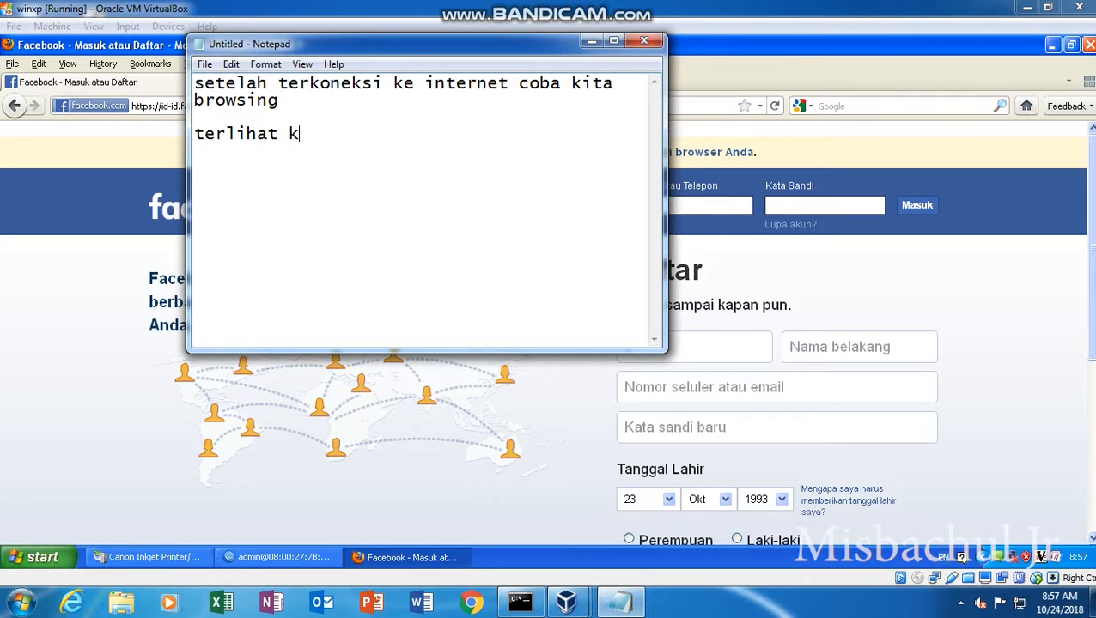
type("ita bisa masuk ke")
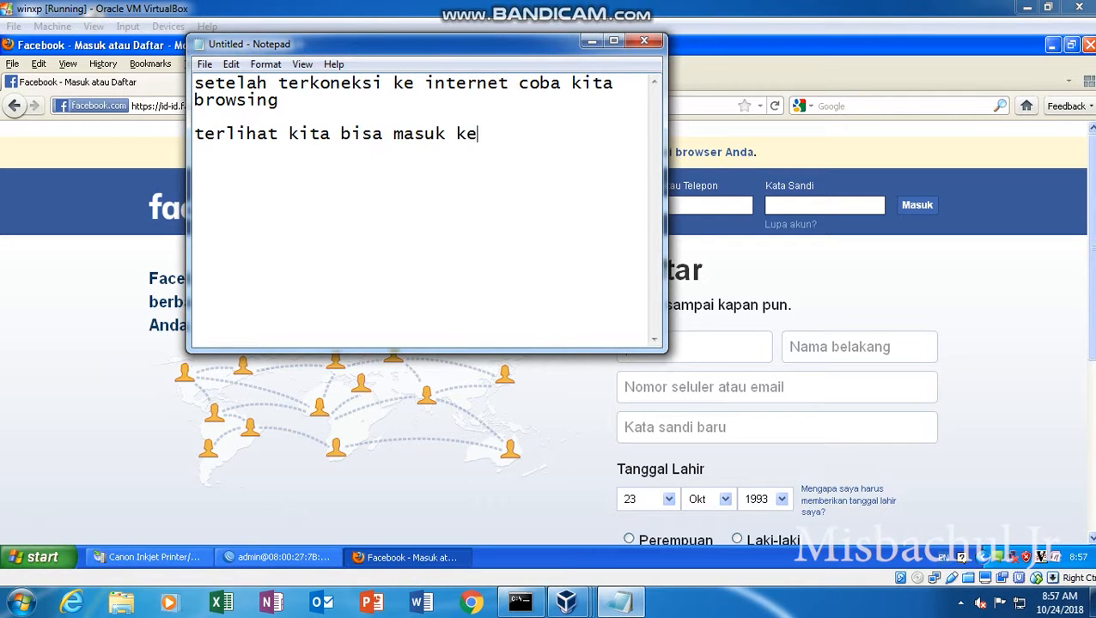
type(" facebook")
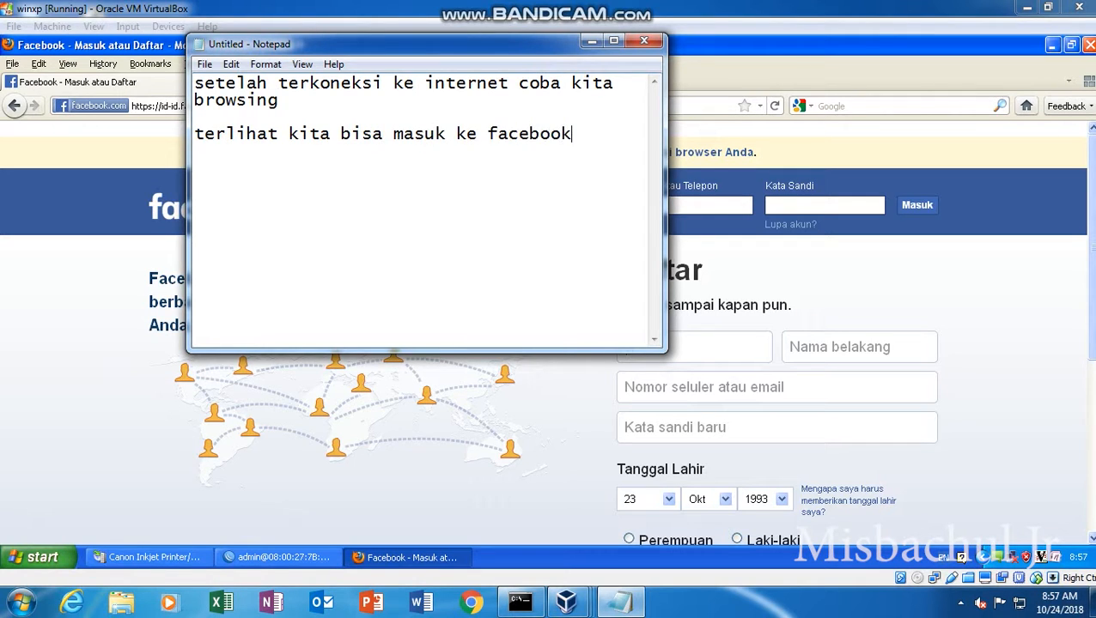
type(".com")
Add the line "coba kita block facebook berikut langkahnya" to the Notepad note
key("Return")
type("coba jk")
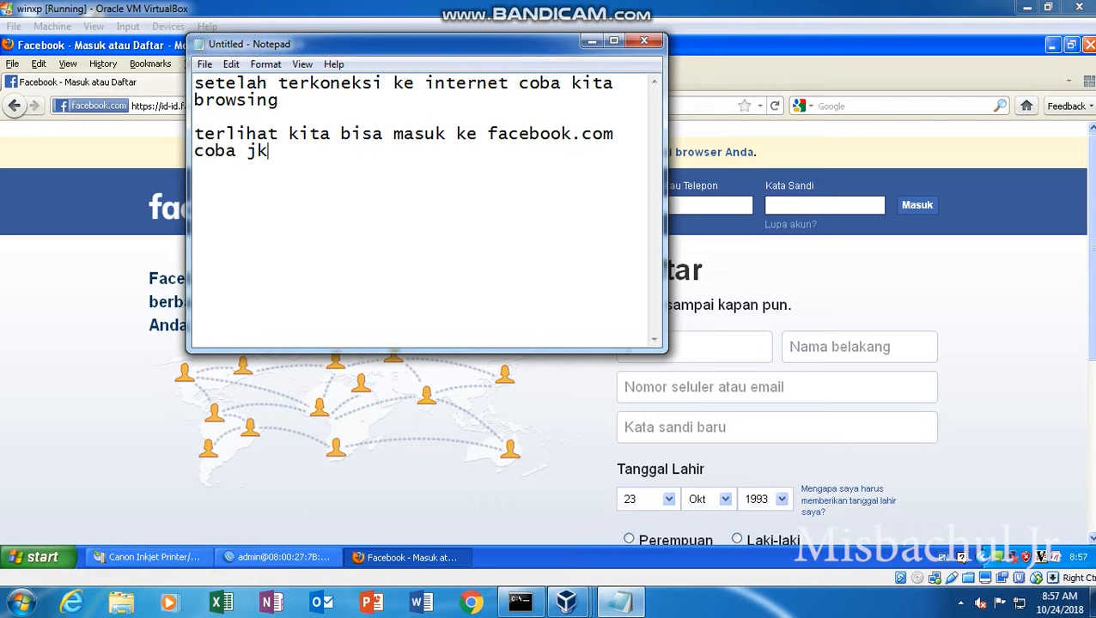
key("BackSpace")
key("BackSpace")
type("kita block facebook")
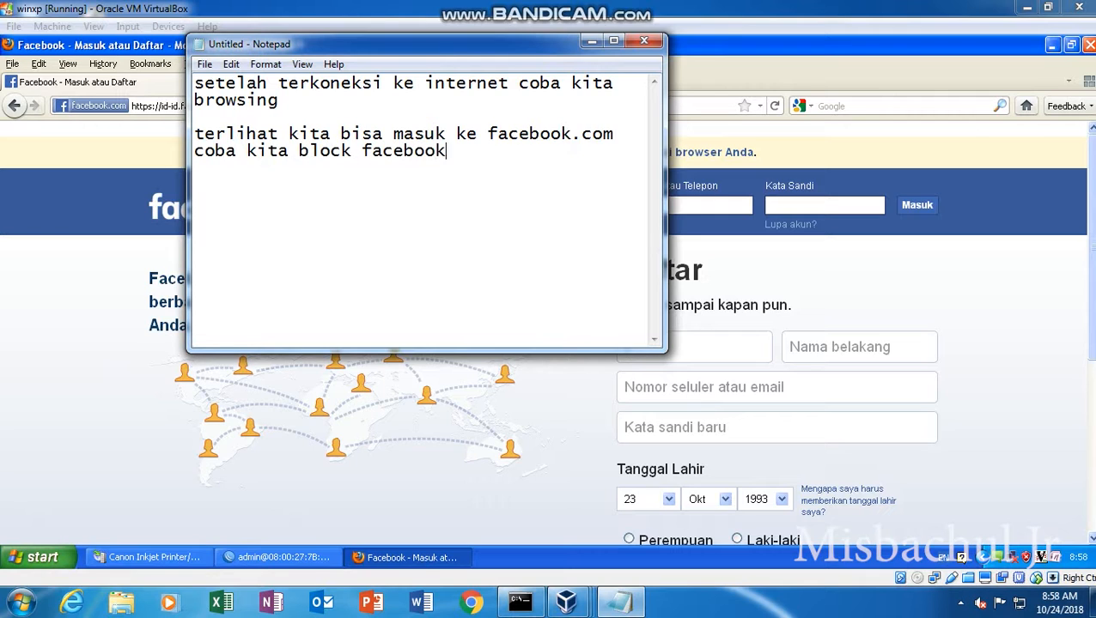
type(" berikut langkahnya")
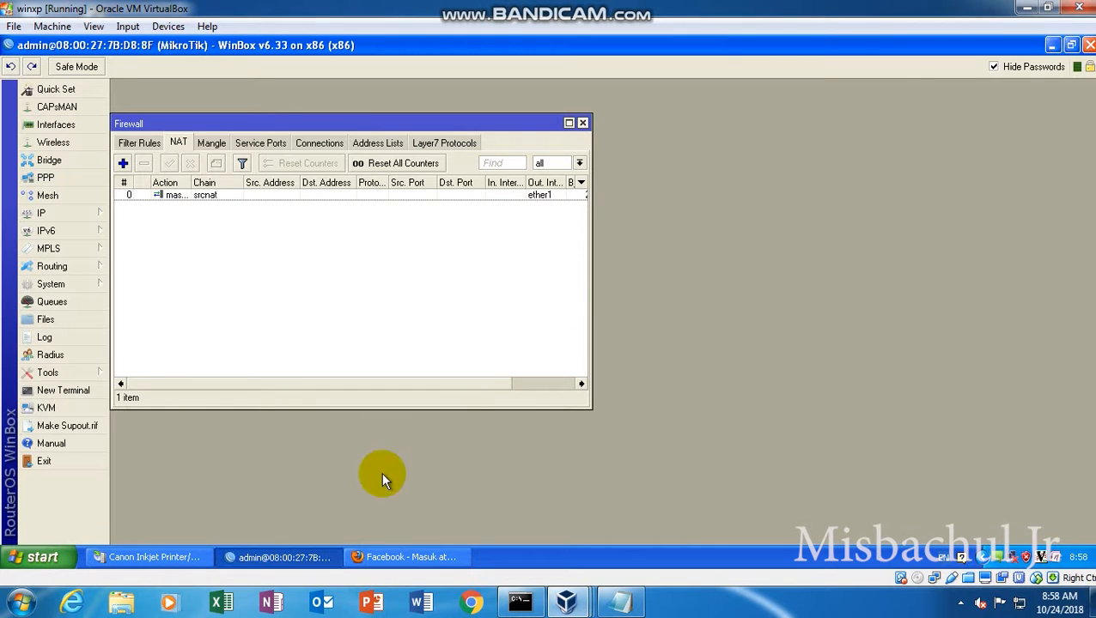
Reopen the firewall settings in WinBox and start a new Layer7 protocol named "block facebook"
left_click(583, 125)
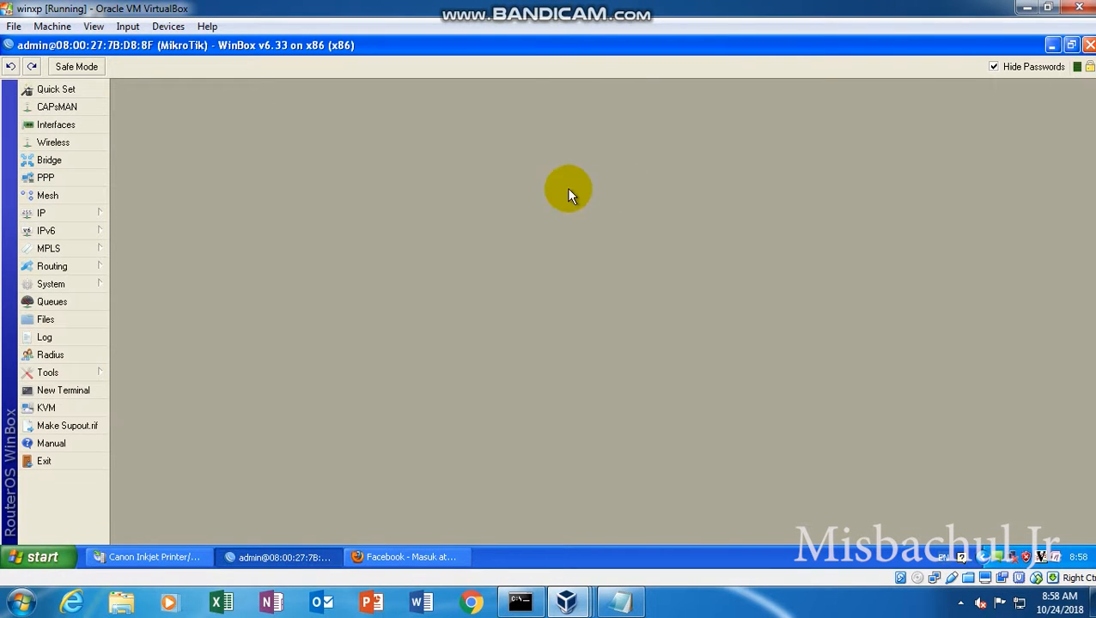
left_click(85, 214)
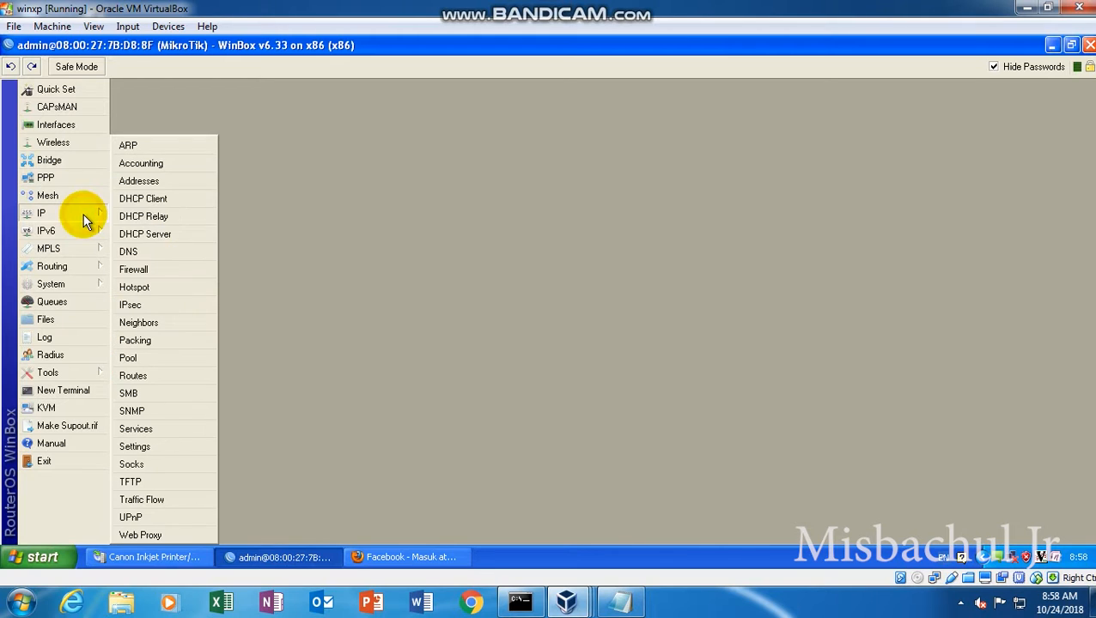
left_click(152, 268)
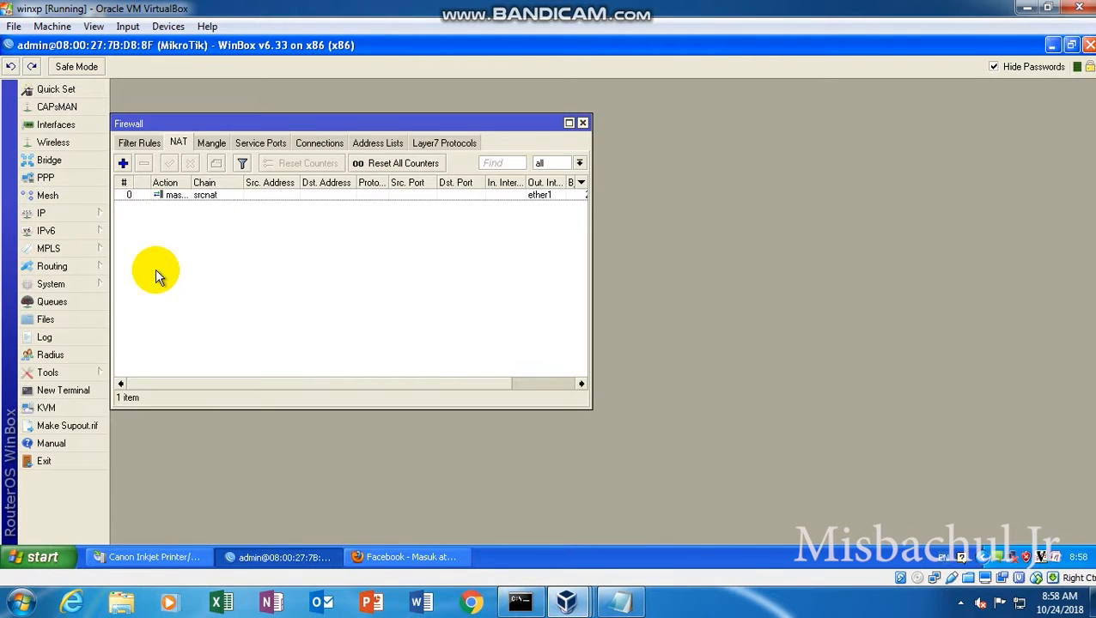
left_click(472, 144)
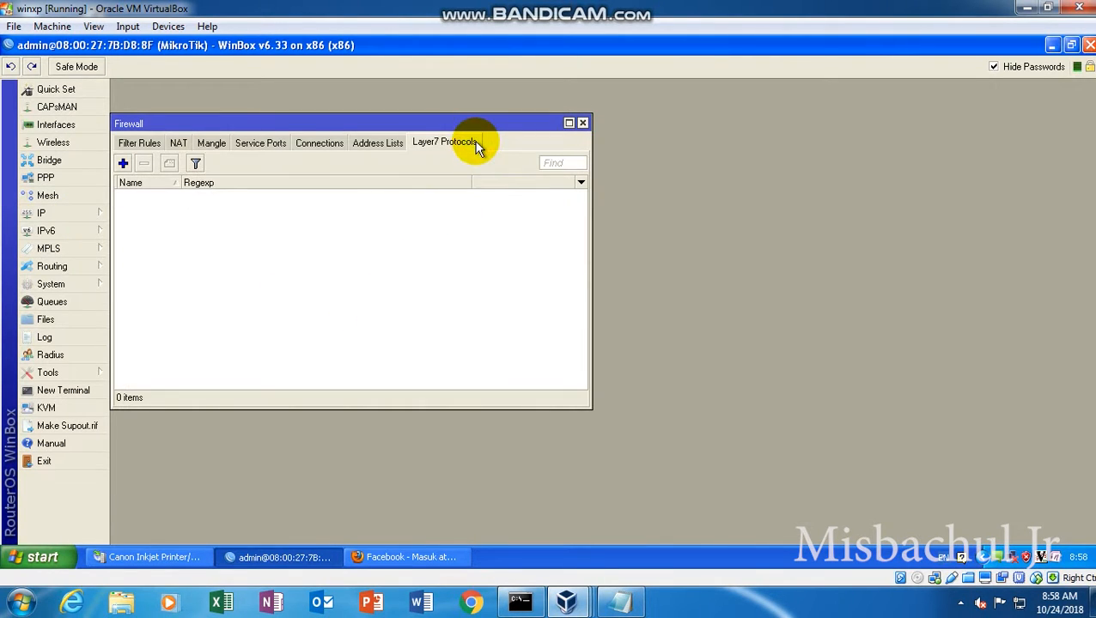
left_click(123, 164)
type("block facebook+")
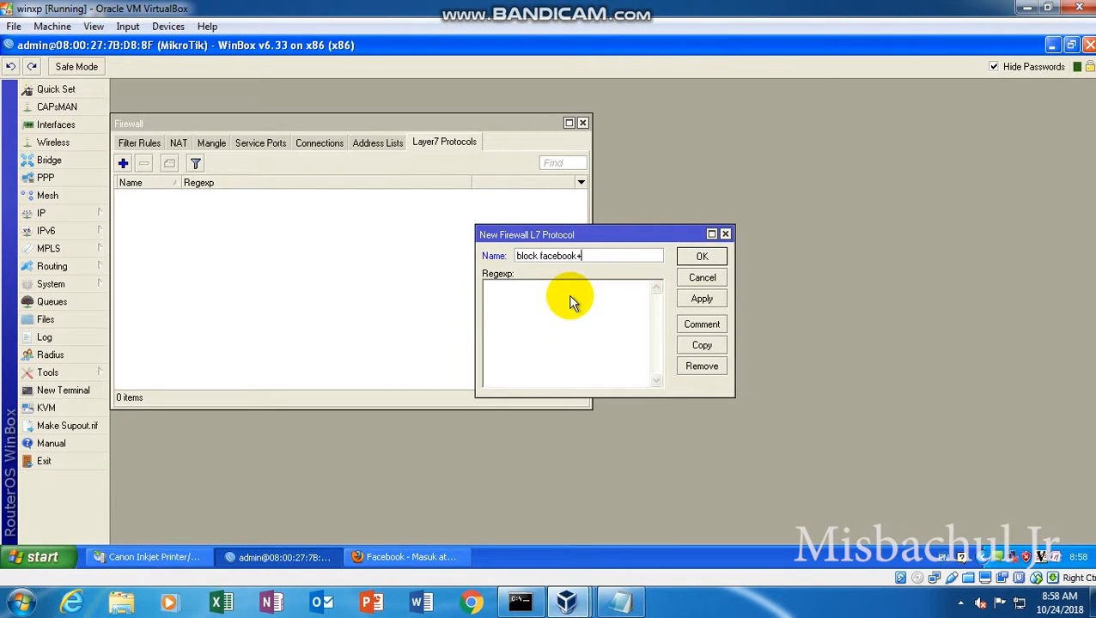
key("BackSpace")
Set the Layer7 protocol's regexp to ^.+(facebook.com).*$ and save the entry
left_click(573, 302)
type("^.+(facebook.com).*$")
left_click(696, 301)
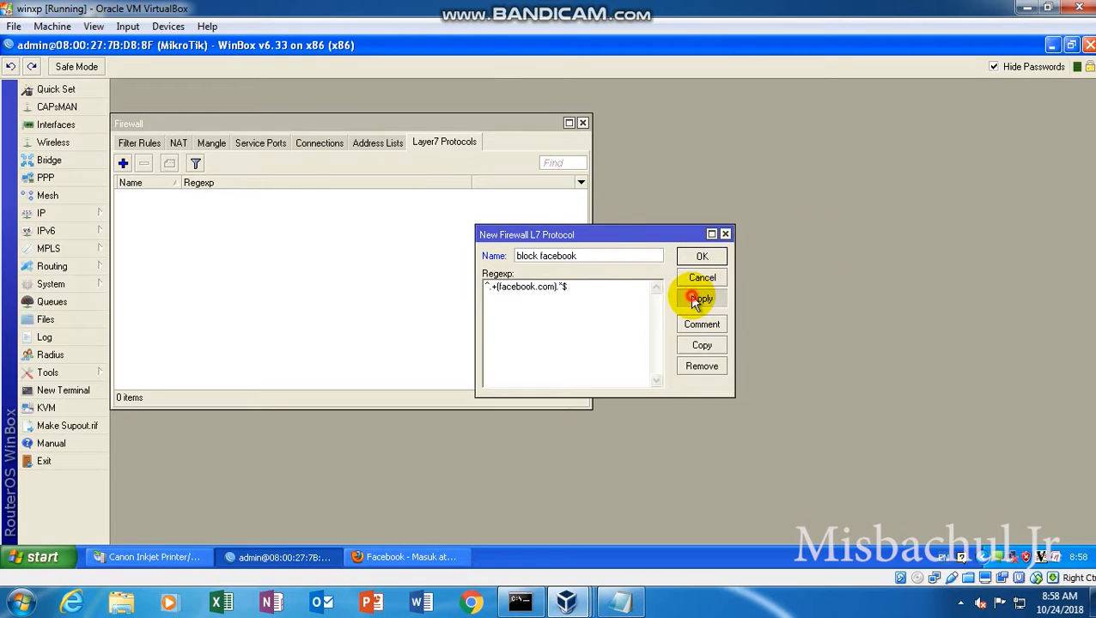
left_click(713, 256)
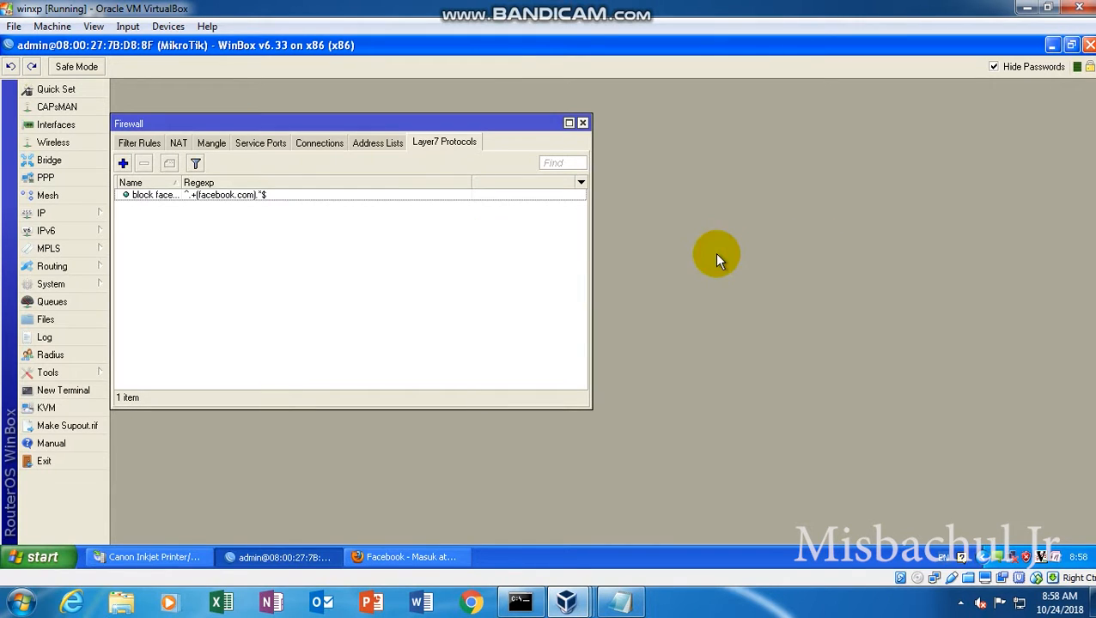
Add the line "untuk regexnya seperti berikut" to the Notepad note, below a blank line
left_click(618, 601)
left_click(507, 218)
key("Return")
type("u")
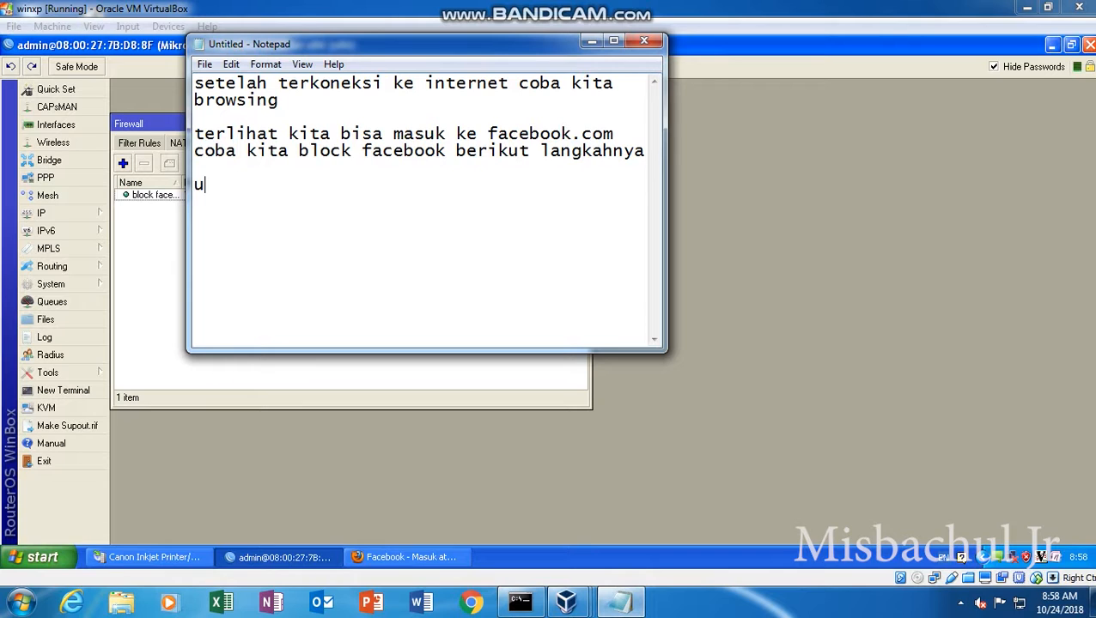
type("ntuk regexnya seope")
key("BackSpace")
key("BackSpace")
key("BackSpace")
type("ol")
key("BackSpace")
key("BackSpace")
type("perti berikut")
Write the regex ^.+(facebook.com).*$ on a new line at the end of the Notepad note
key("Return")
type("^.+(")
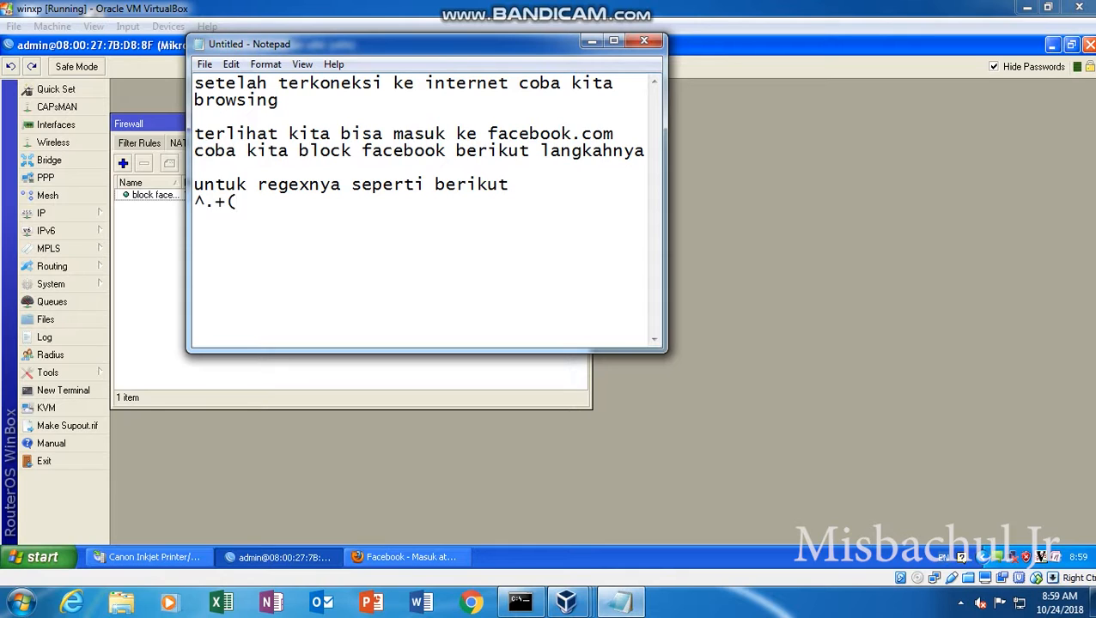
type("facebook")
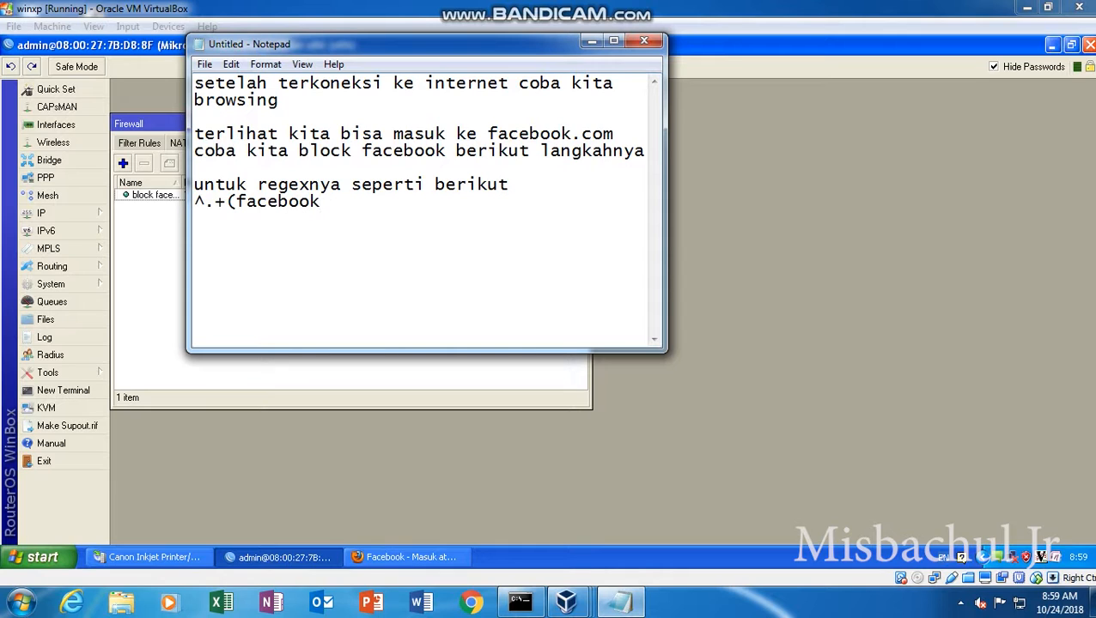
type(".com).*$")
Start a new firewall filter rule in WinBox with chain forward, in-interface ether2 and out-interface ether1
left_click(342, 377)
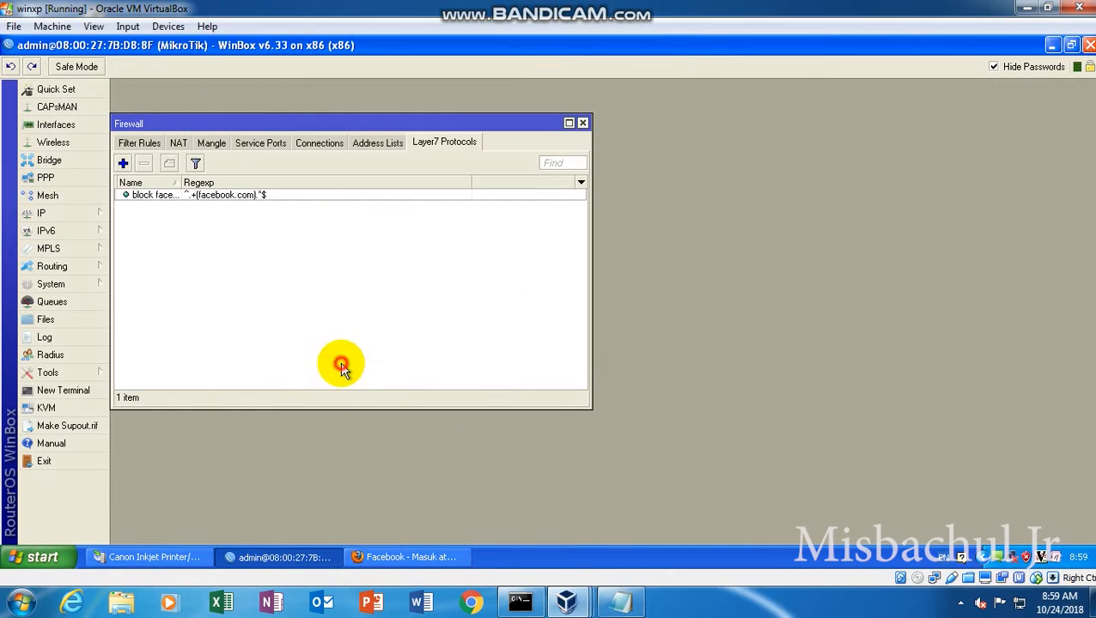
left_click(135, 142)
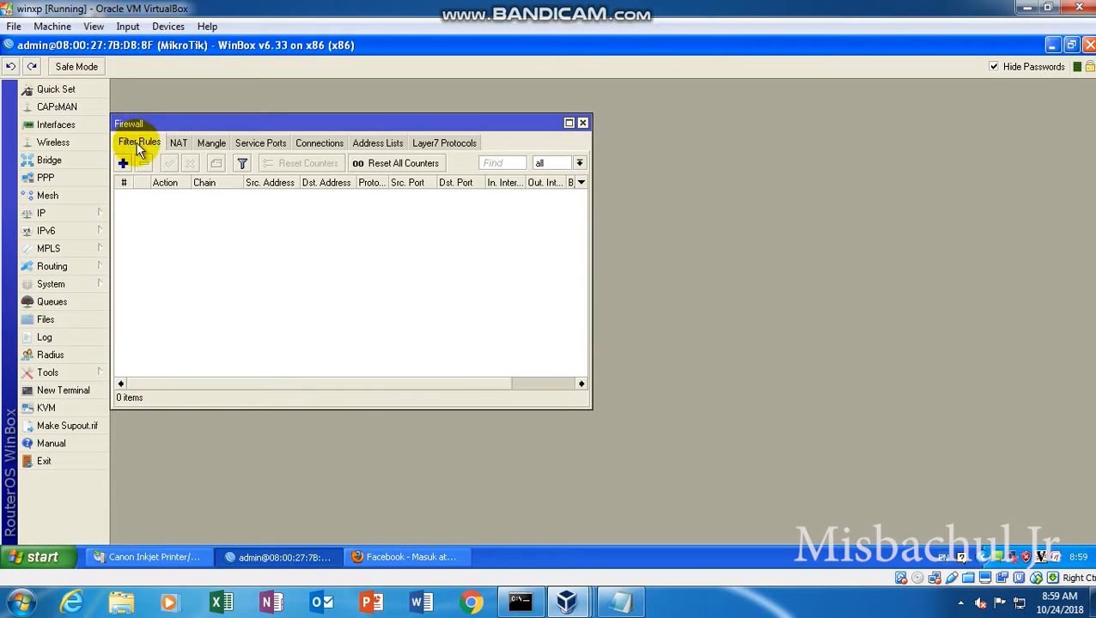
left_click(123, 164)
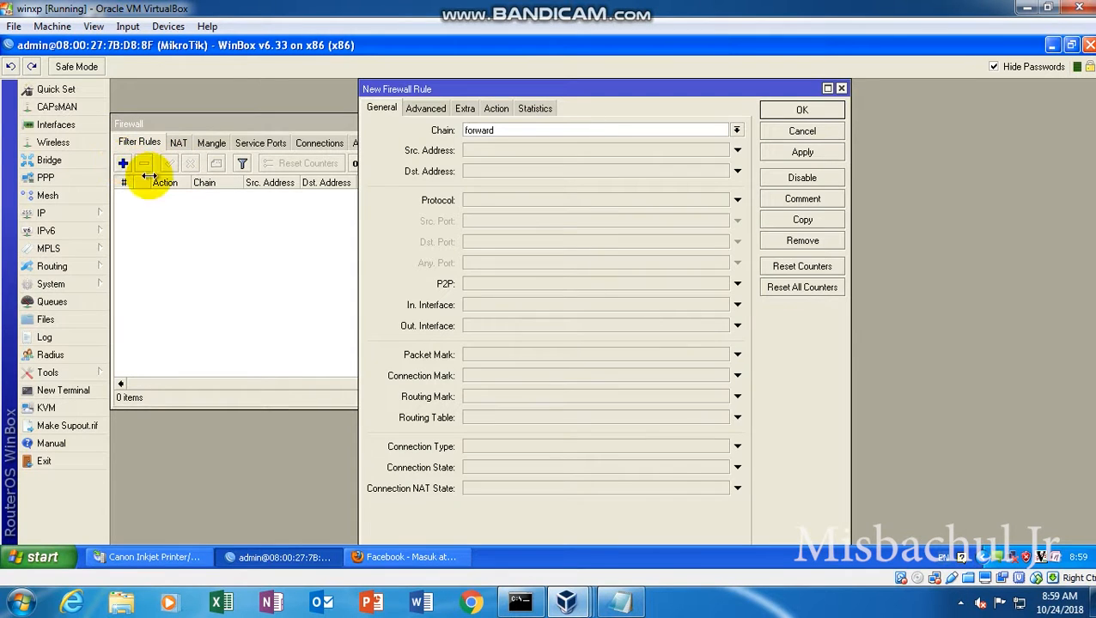
left_click(736, 130)
left_click(528, 142)
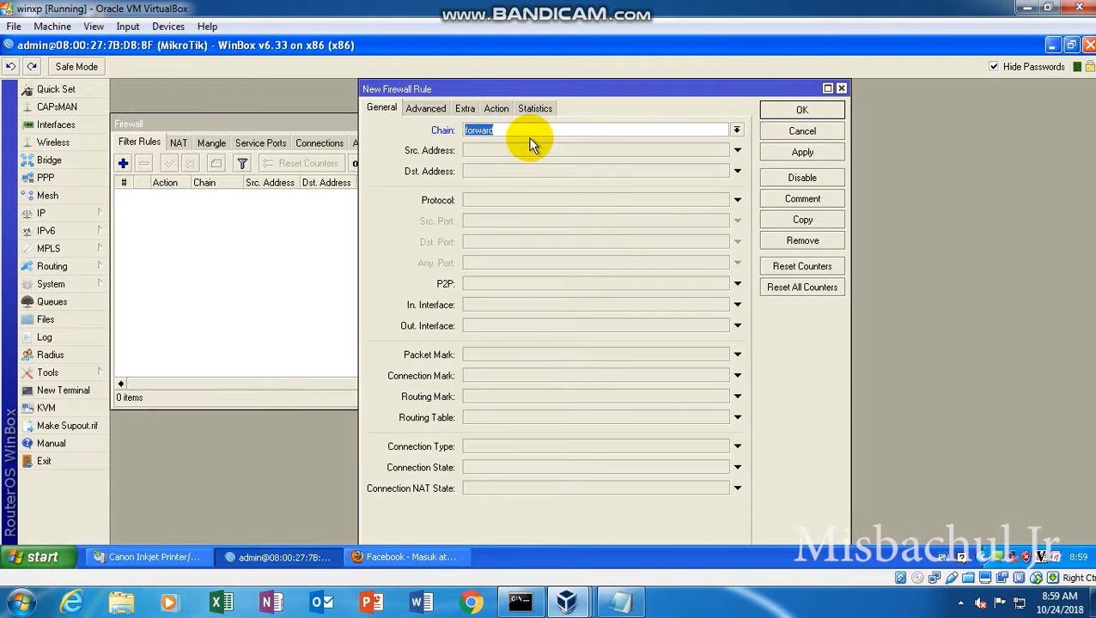
left_click(524, 308)
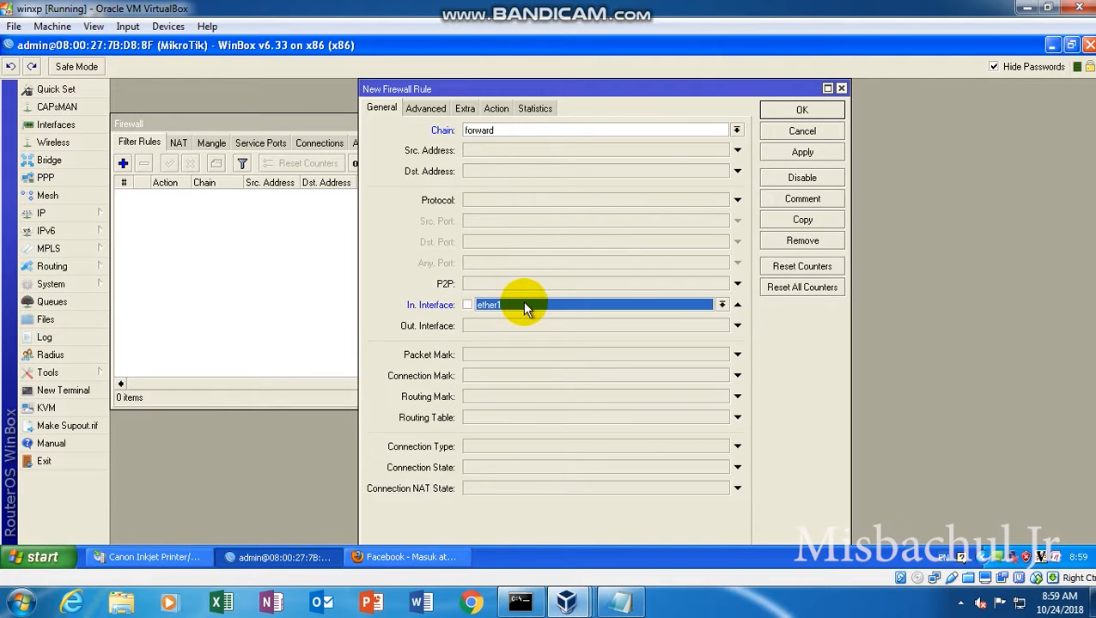
left_click(525, 308)
left_click(506, 367)
left_click(539, 331)
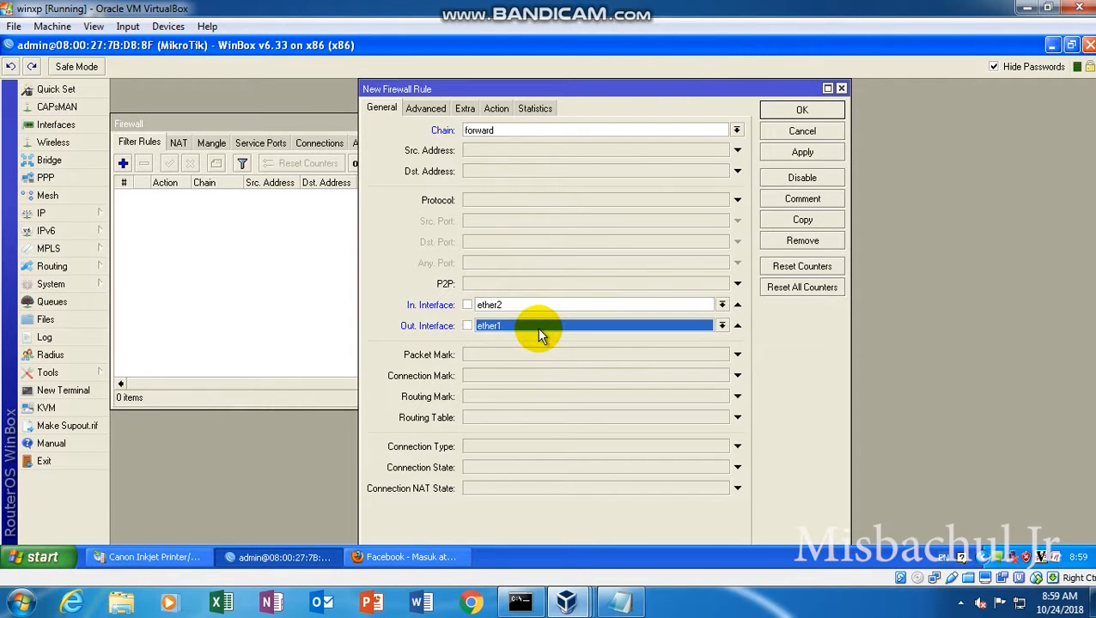
Match the new filter rule to the "block facebook" Layer7 protocol
left_click(425, 108)
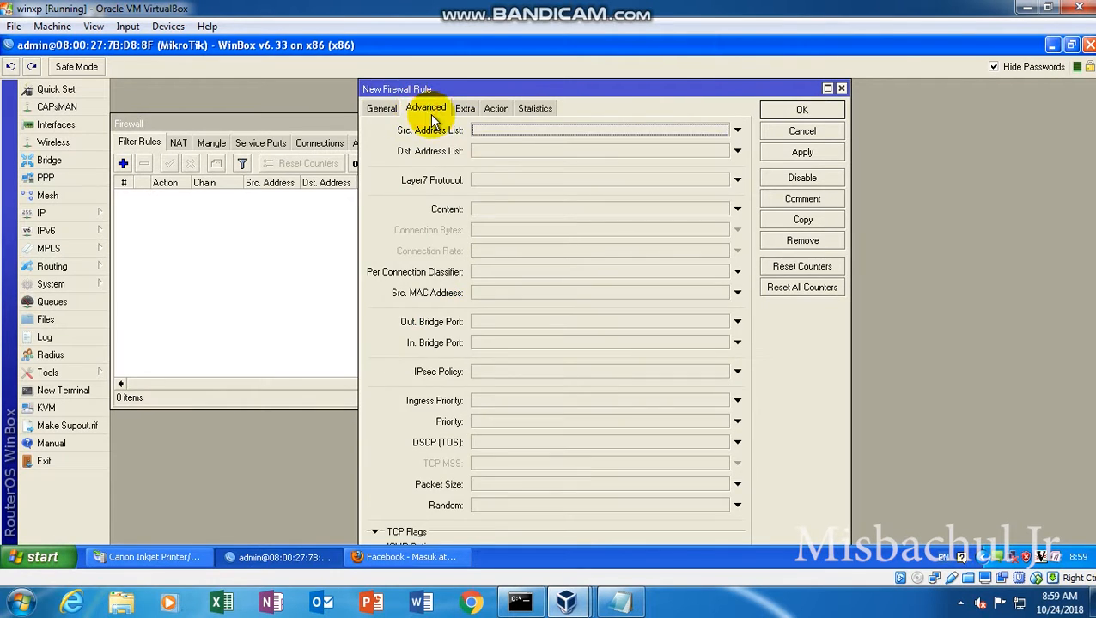
left_click(507, 182)
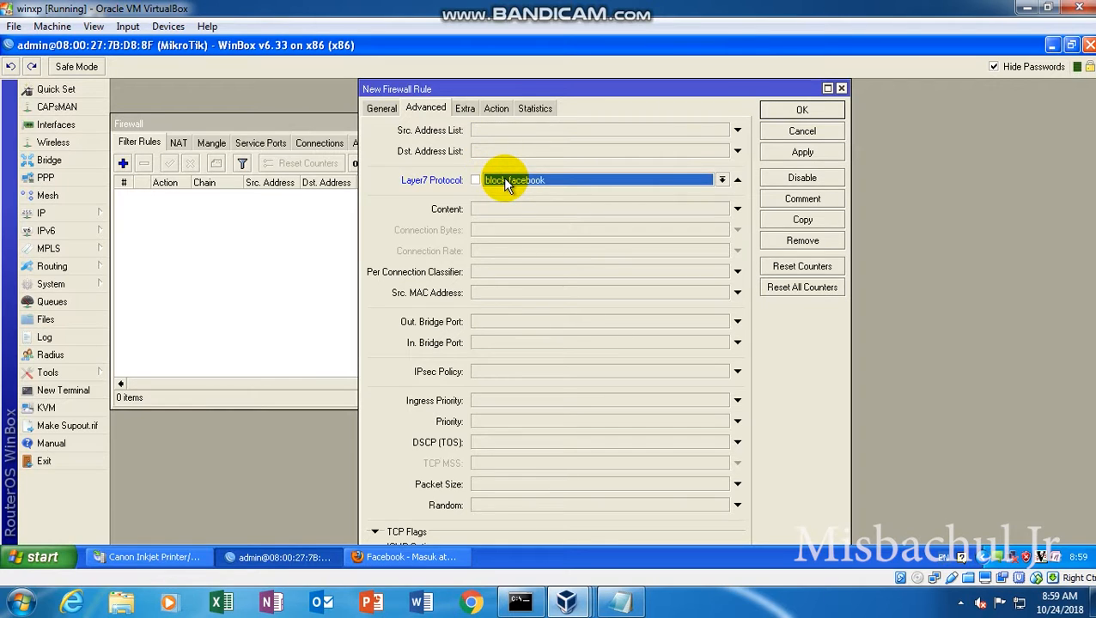
left_click(505, 180)
left_click(521, 192)
Set the rule's action to drop, save the rule and maximize the Firewall window
left_click(497, 109)
left_click(488, 131)
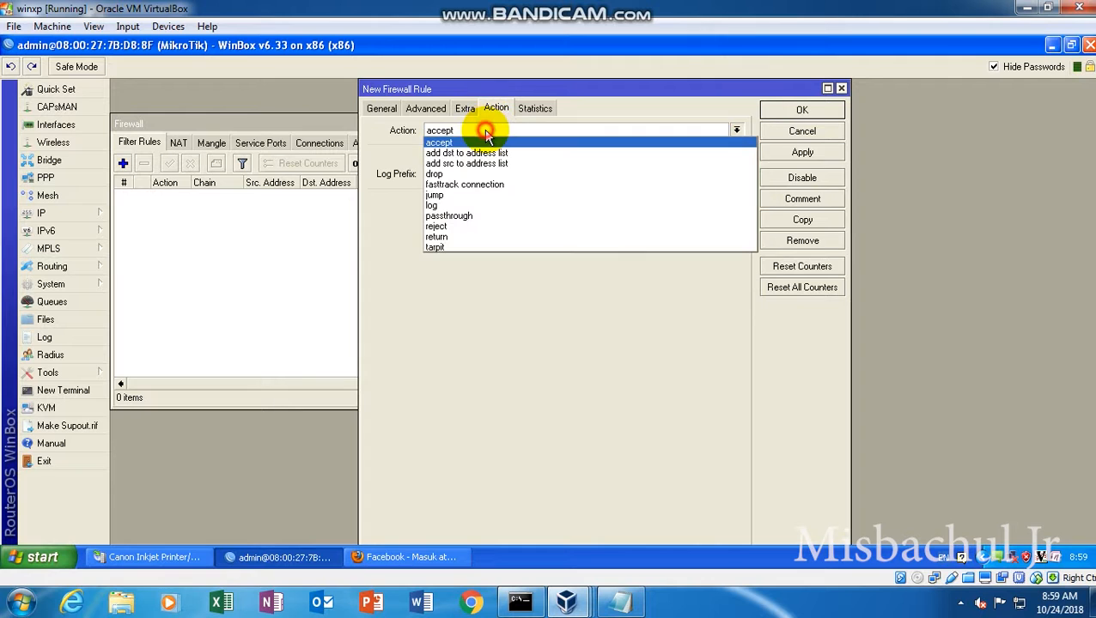
left_click(436, 174)
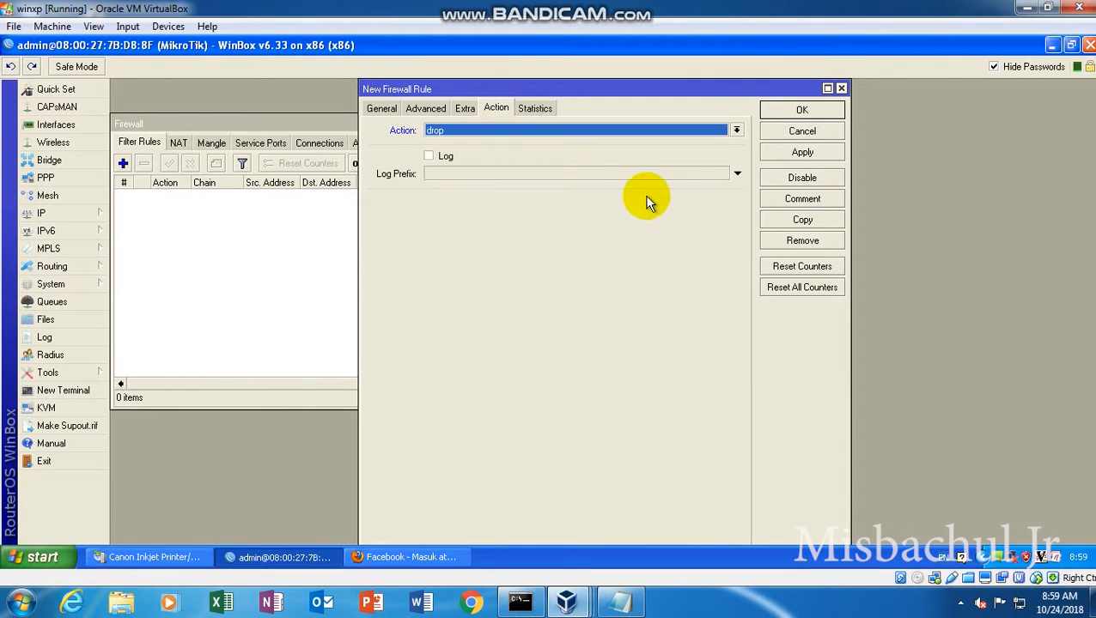
left_click(765, 154)
left_click(817, 109)
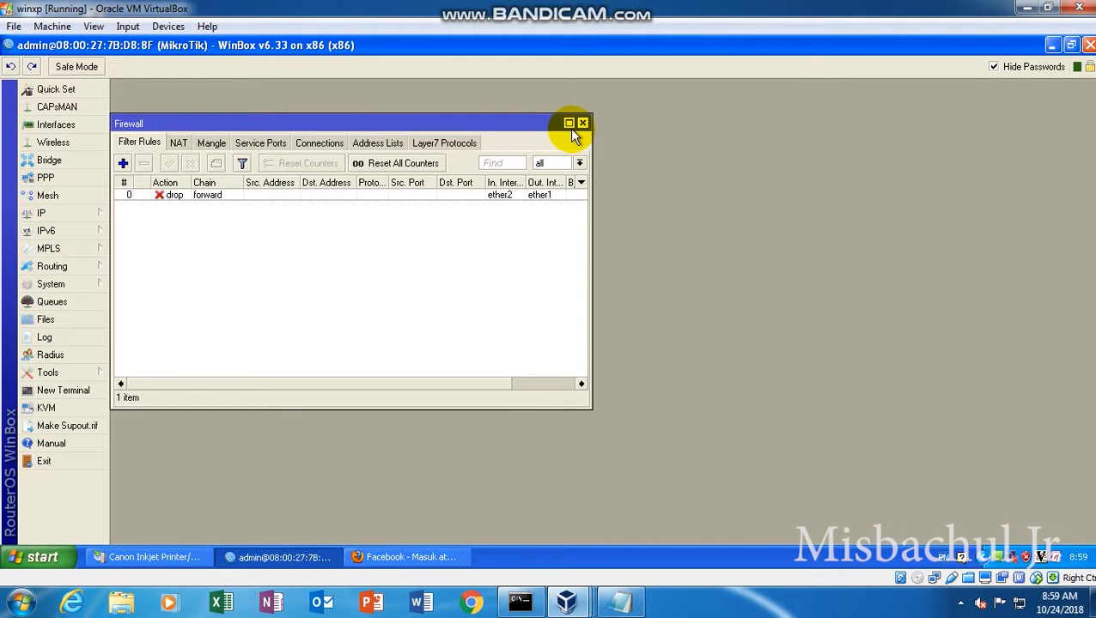
left_click(569, 126)
Add the line "masuk ke firewall filter kemudian tambah" below the regex in the Notepad note
left_click(621, 605)
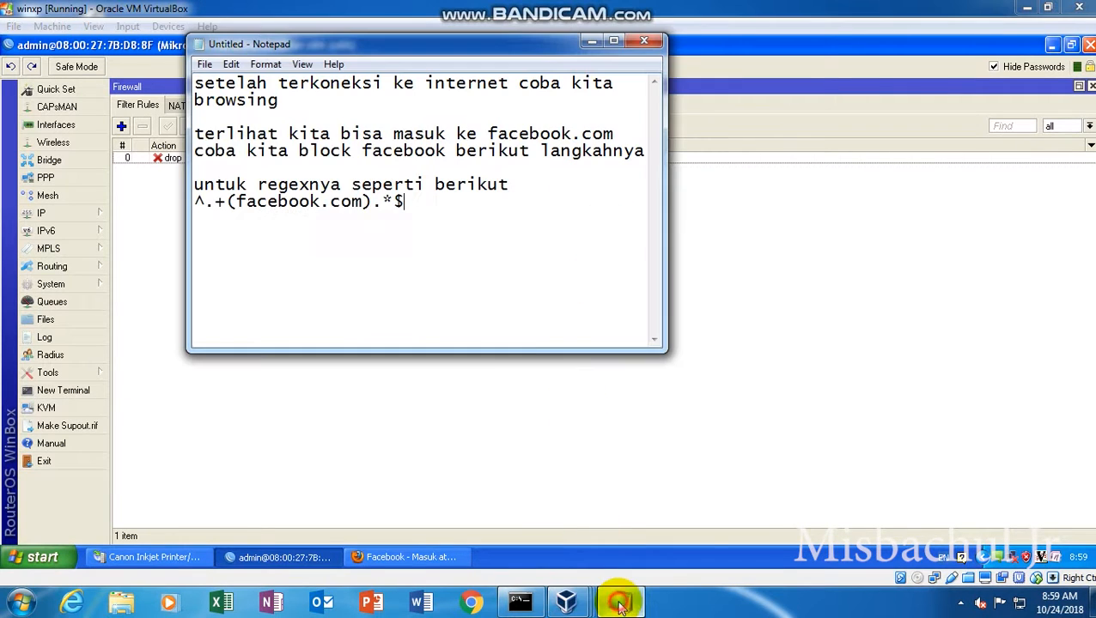
type("masuk kle")
key("BackSpace")
key("BackSpace")
type("e firewall")
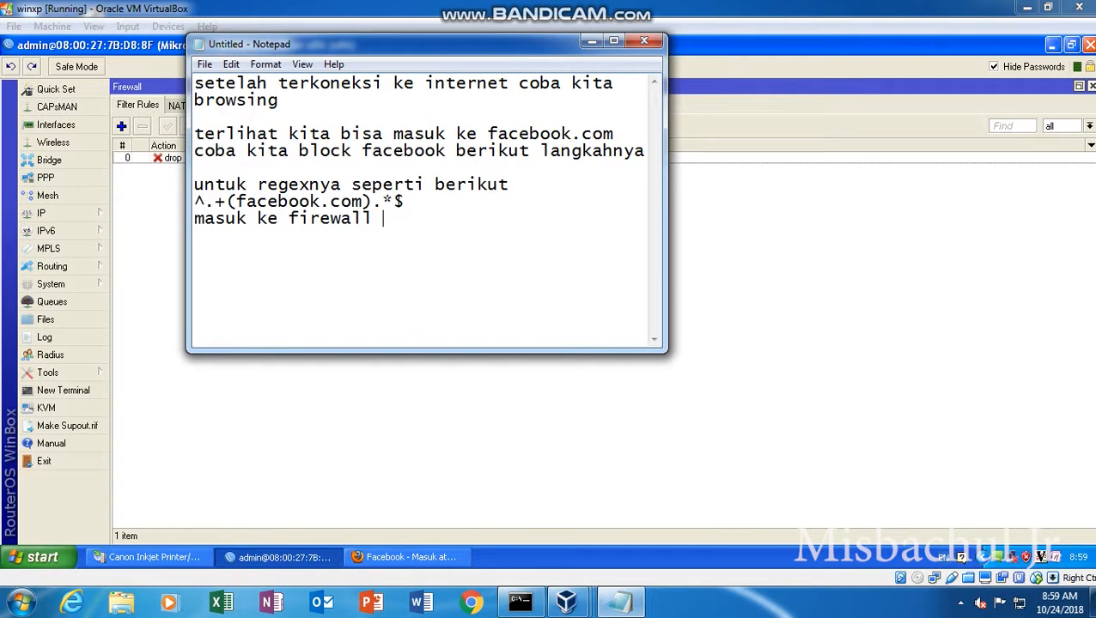
key("ctrl+f")
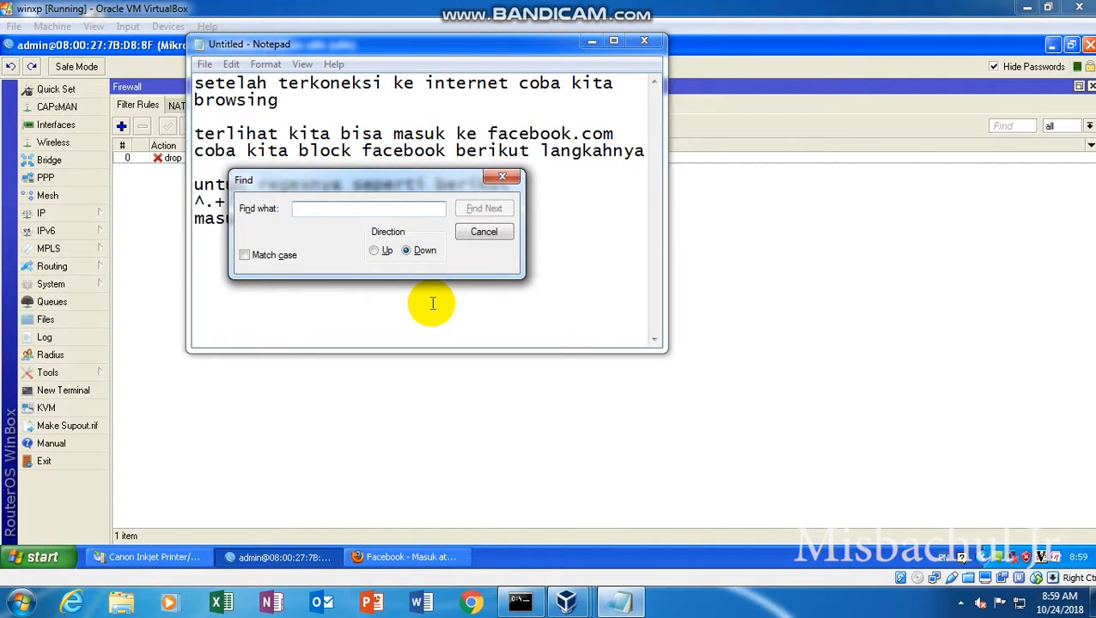
left_click(474, 231)
type("filter")
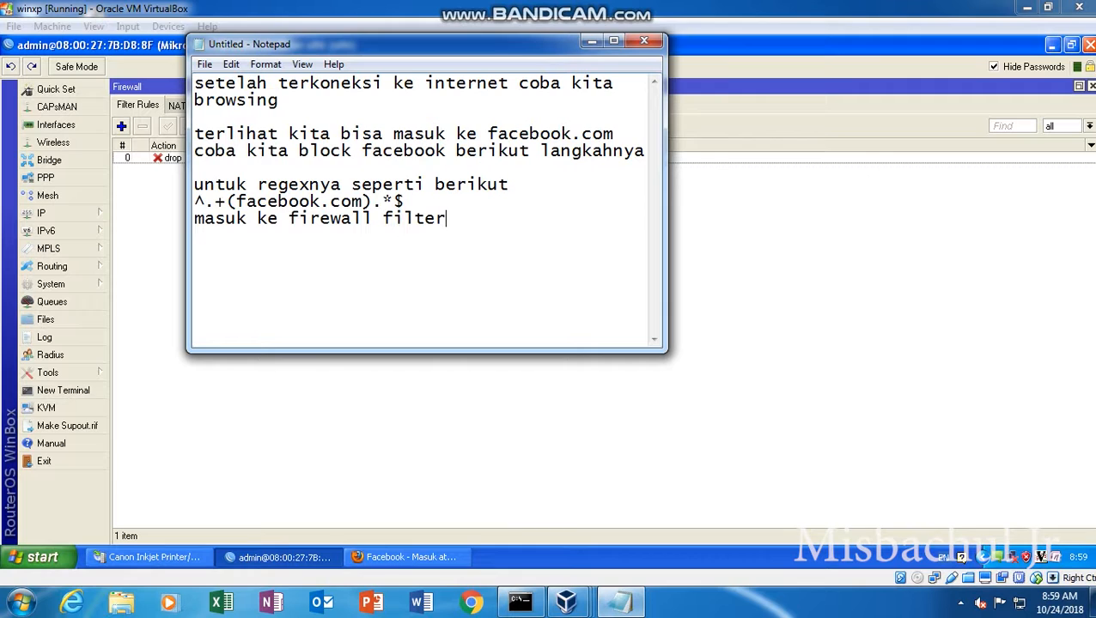
type(" kemudia")
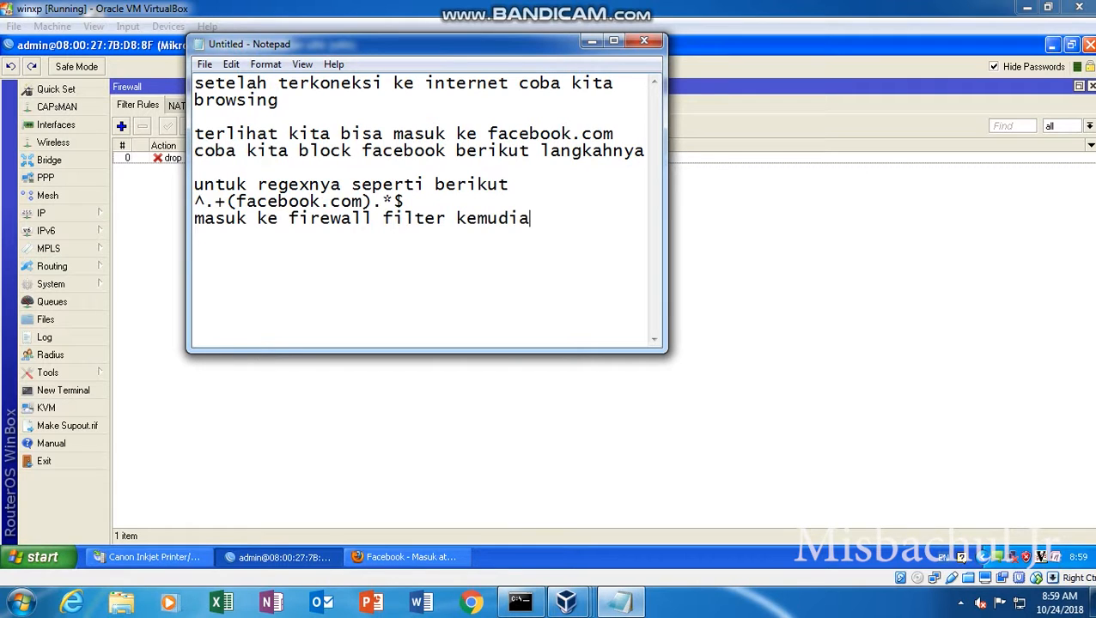
type("n tambah u")
key("BackSpace")
key("Return")
Write "untuk chain = forward" on the next line of the note
type("unt")
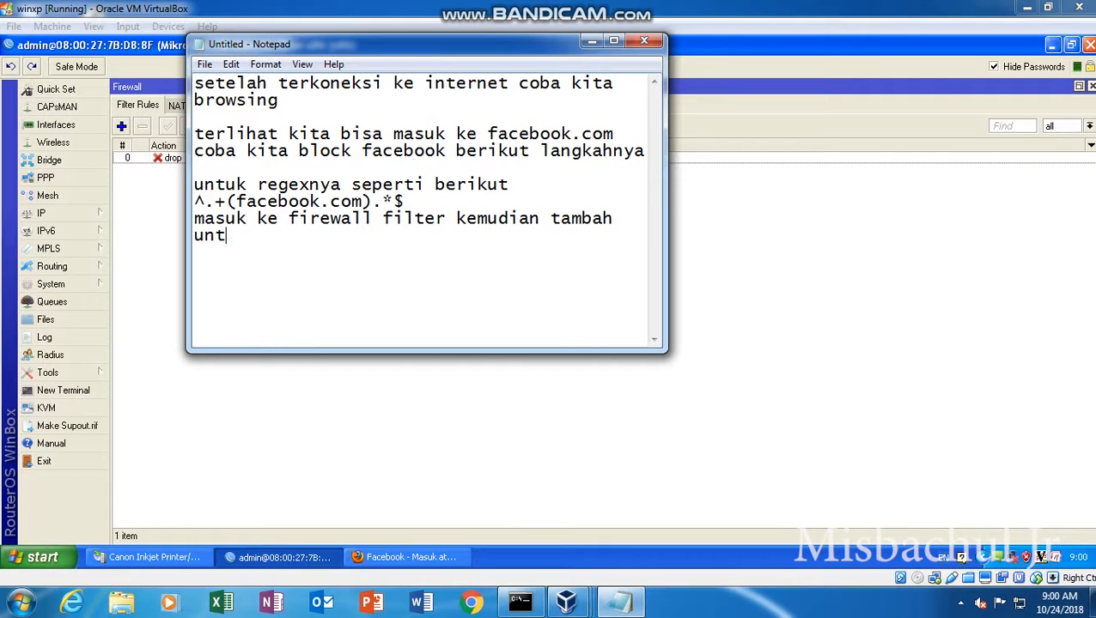
type("uk chain ")
type("\\=")
key("BackSpace")
key("BackSpace")
type("= fpor\\")
key("BackSpace")
key("BackSpace")
key("BackSpace")
key("BackSpace")
type("orw")
type("adr")
key("BackSpace")
key("BackSpace")
type("rd")
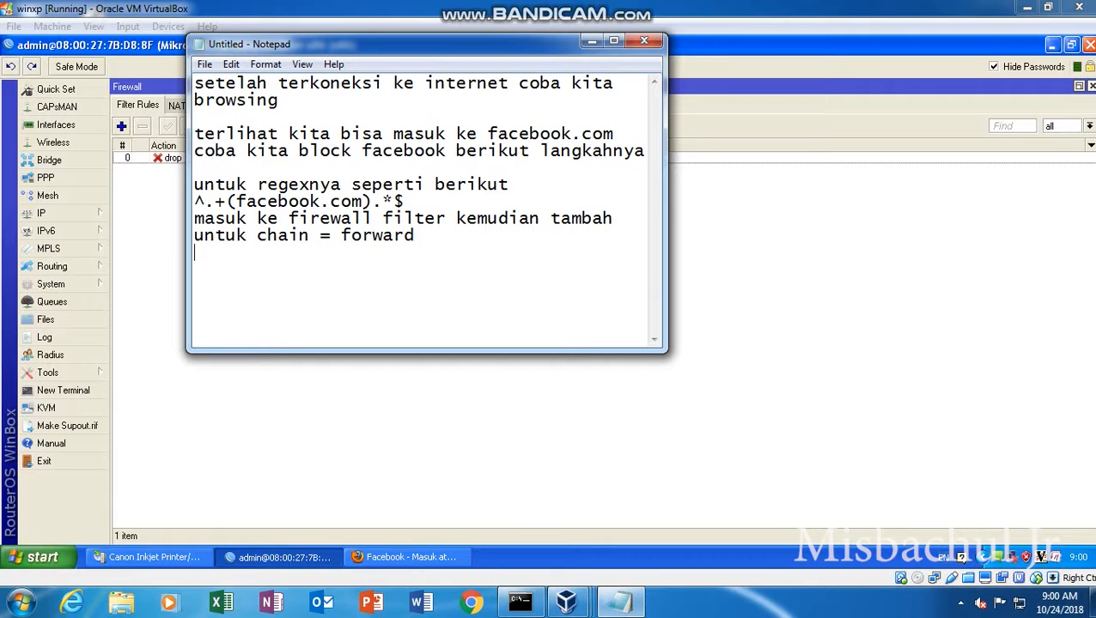
Continue the note with "in-interface=ether2" and put "(dari client)" on the following line
type(" in-interface=")
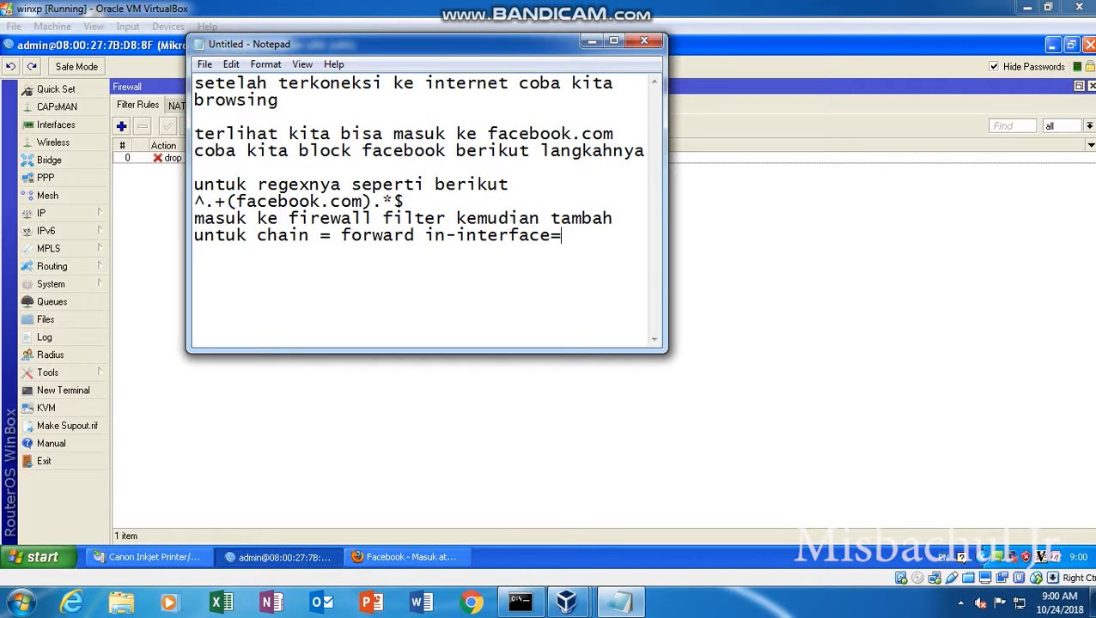
type("ethere")
key("BackSpace")
type("2 (")
key("BackSpace")
key("Return")
type("(dar")
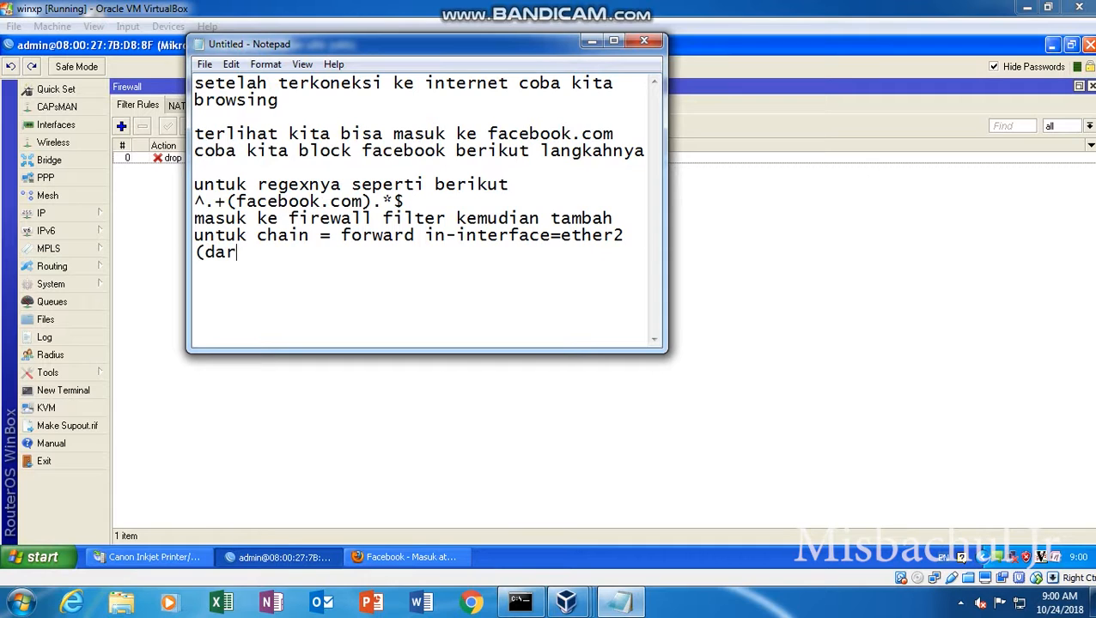
type("i client) ou")
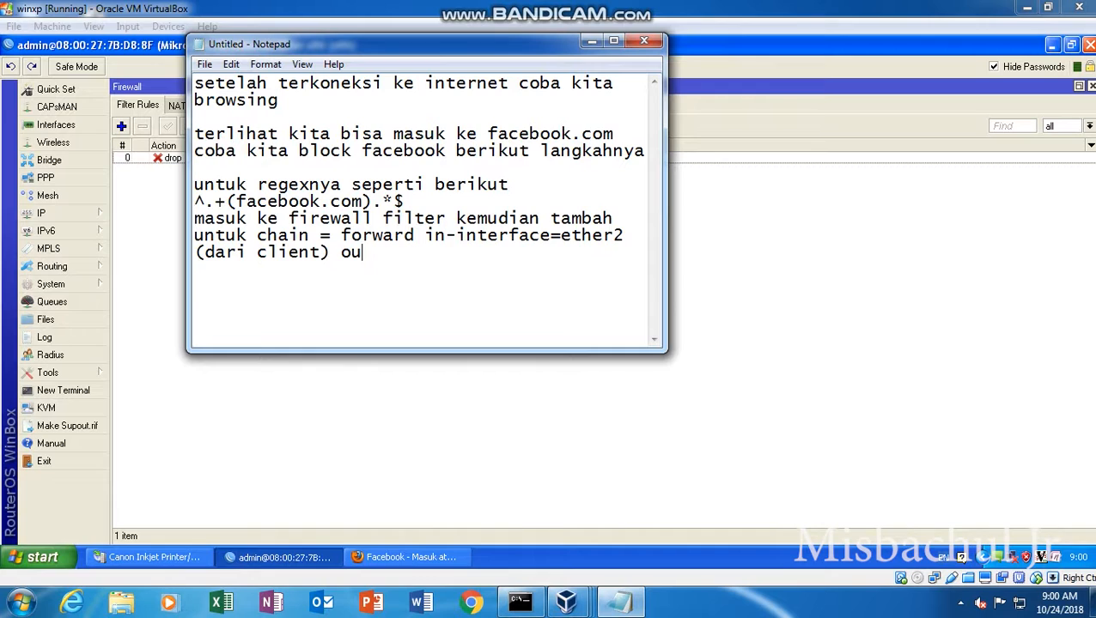
Complete the interface notes with "out-interface=ether1(internet)" after "(dari client)"
type("t-interface=ethe")
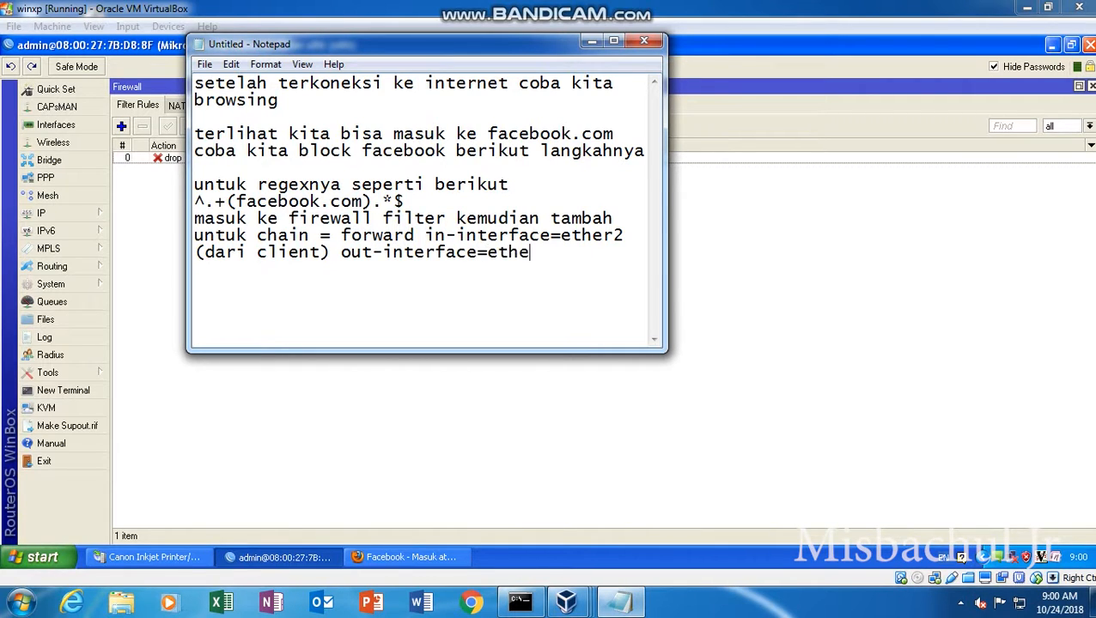
type("r1(internet5)")
key("BackSpace")
key("BackSpace")
key("BackSpace")
type("t)")
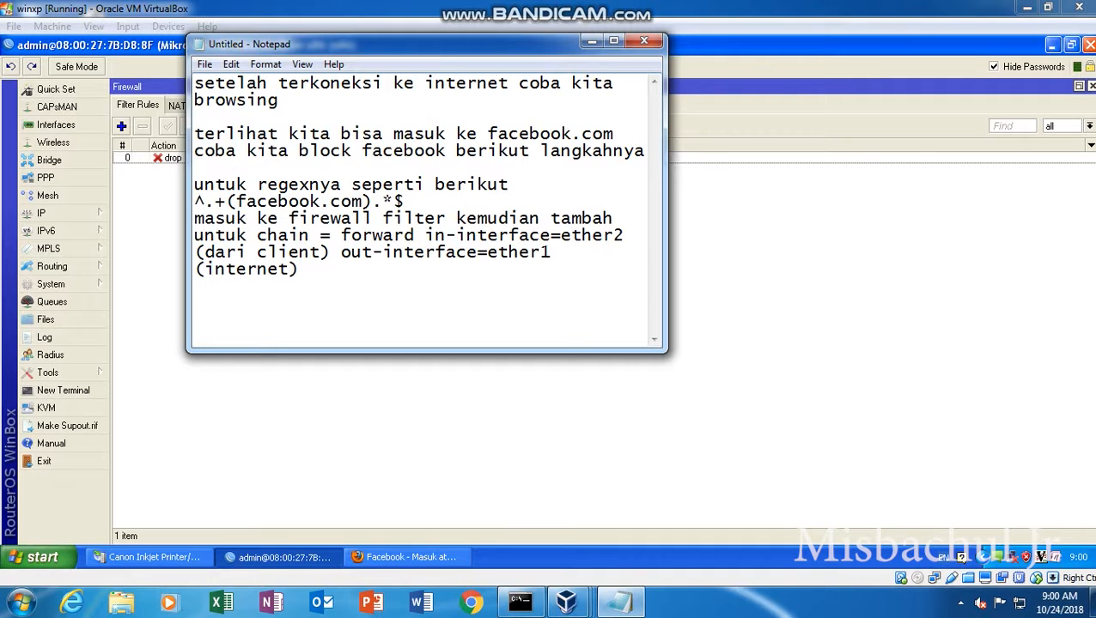
Add a new line to the note reading "masuk tab advance layer7=(nam layer7 yang sudah di buat)"
key("Return")
type("masuk tab advance")
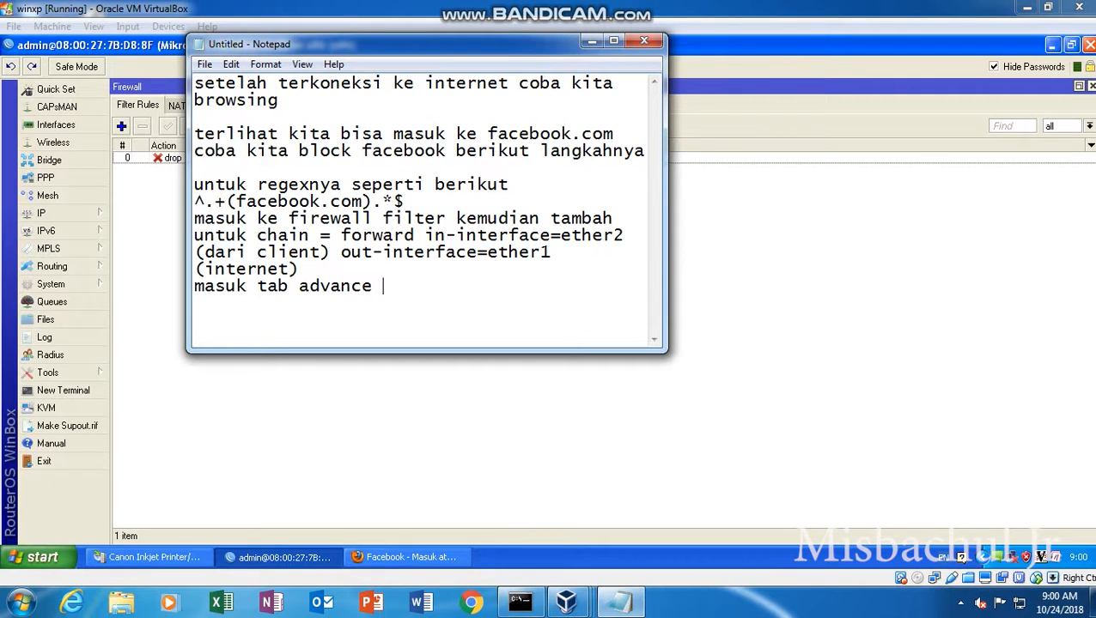
type(" layer7=")
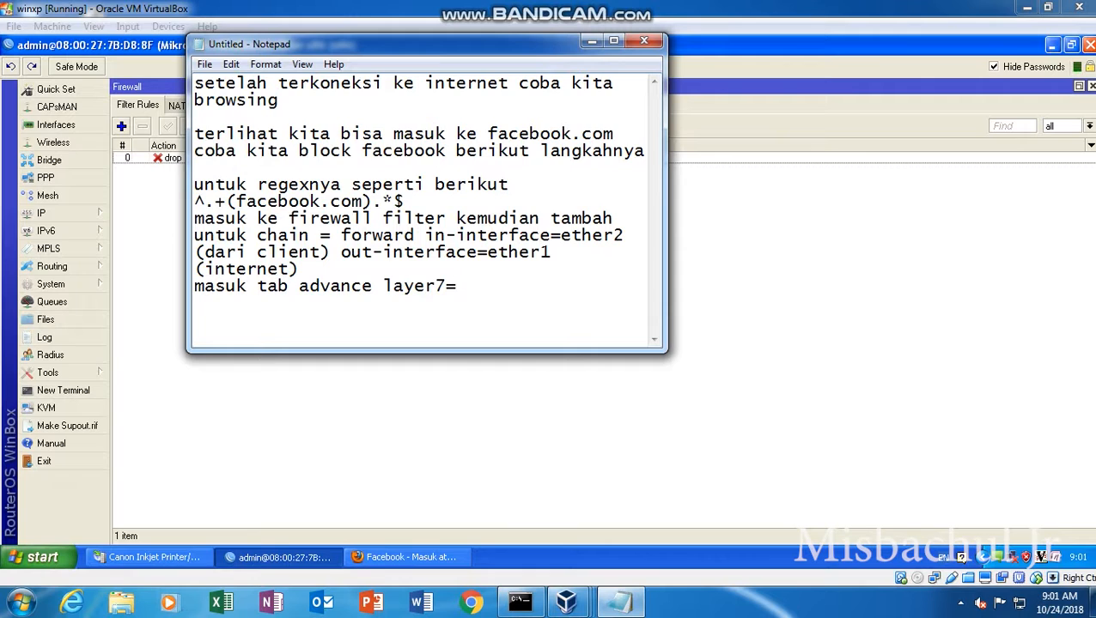
type("(ba")
key("BackSpace")
key("BackSpace")
type("nam laeyr")
key("BackSpace")
key("BackSpace")
key("BackSpace")
type("yer")
type(" 7 yaj")
key("BackSpace")
type("ng")
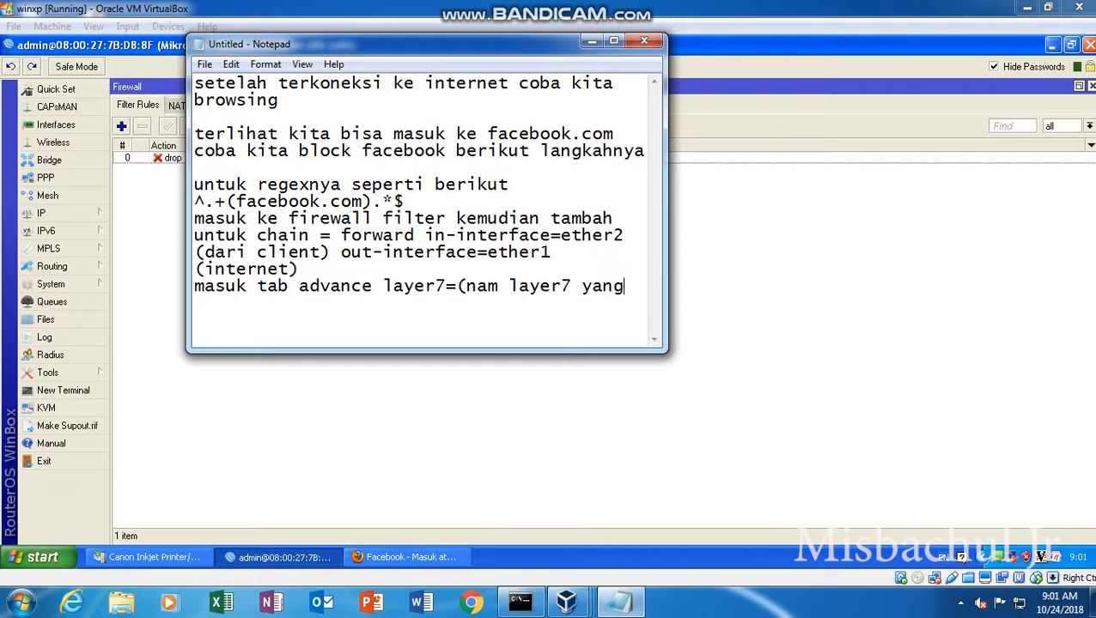
type(" sudah di b")
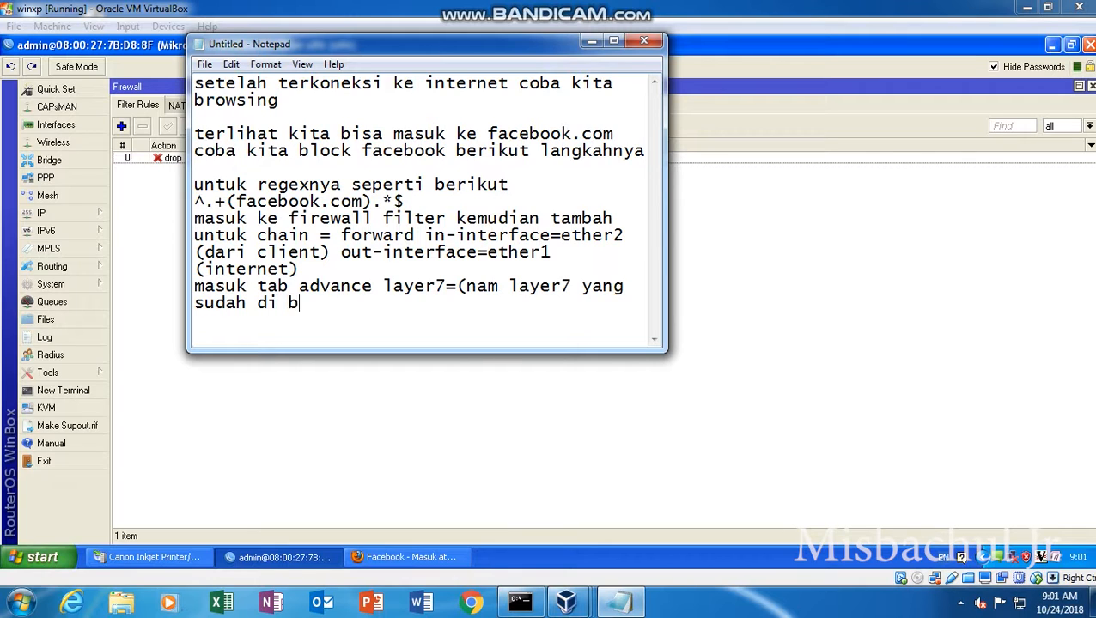
Append "-> tab action action=drop" to the note, opening the drop rule in WinBox to check its action
type("uat) -> tab act")
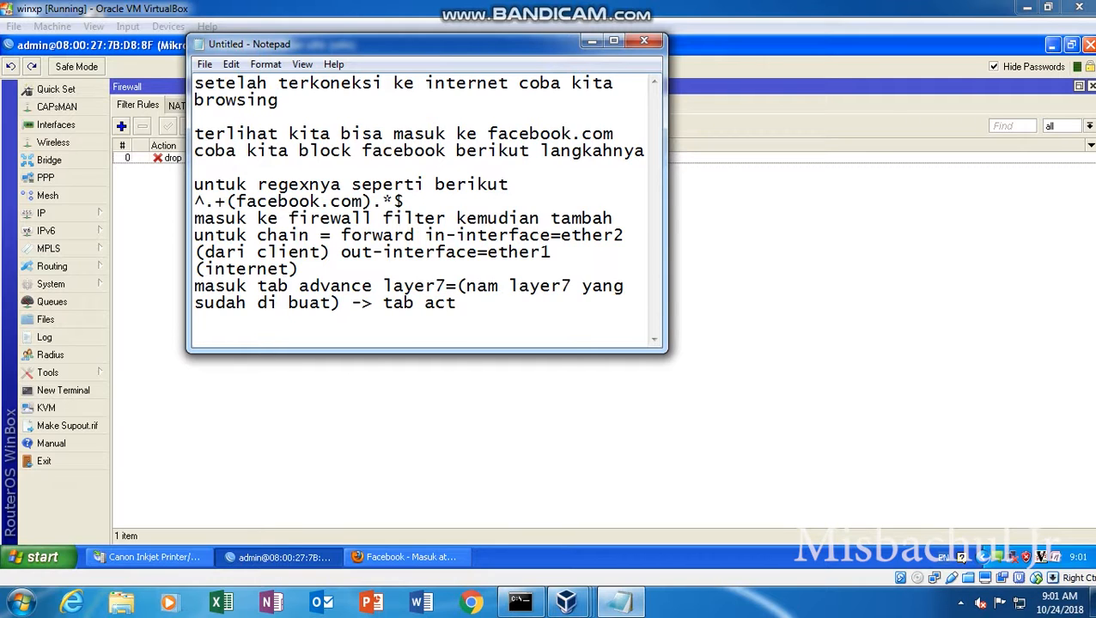
type("ion")
left_click(306, 459)
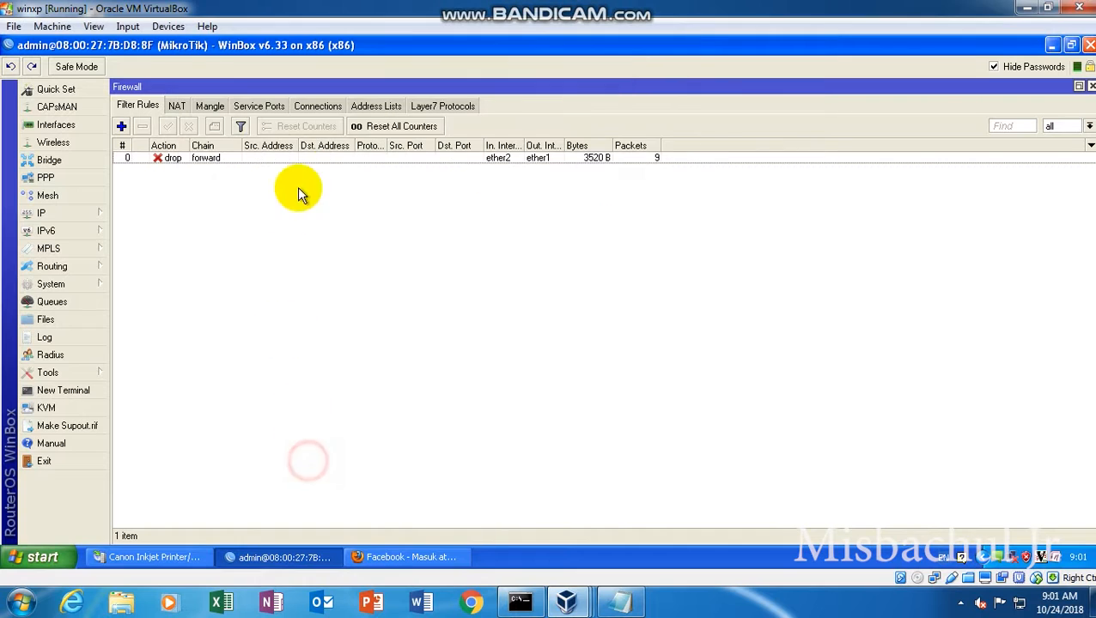
double_click(362, 157)
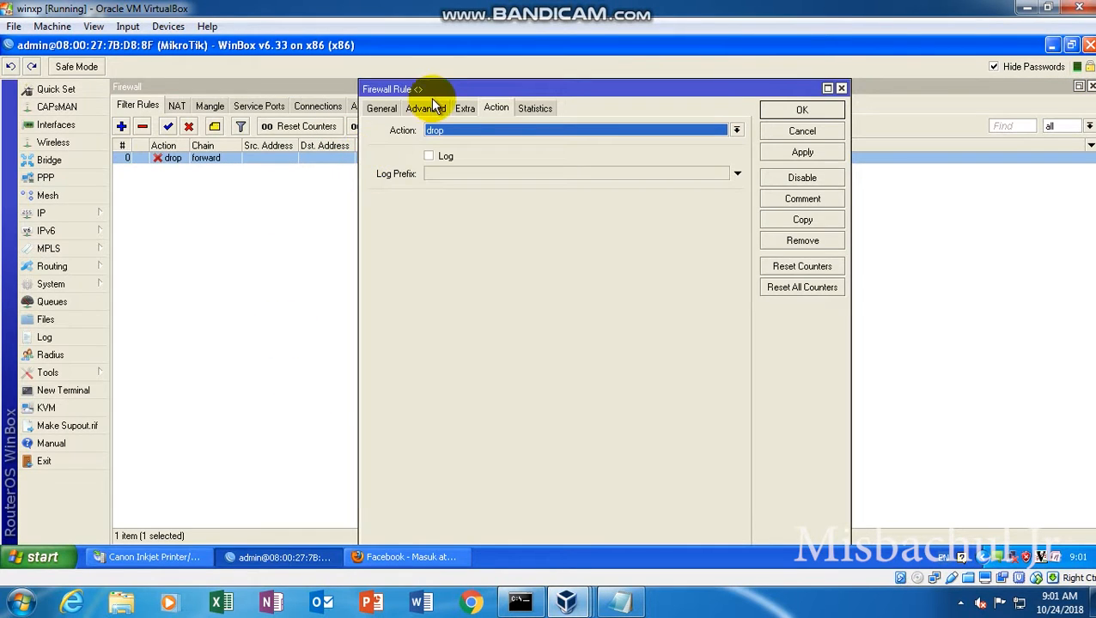
left_click(617, 601)
type("ac")
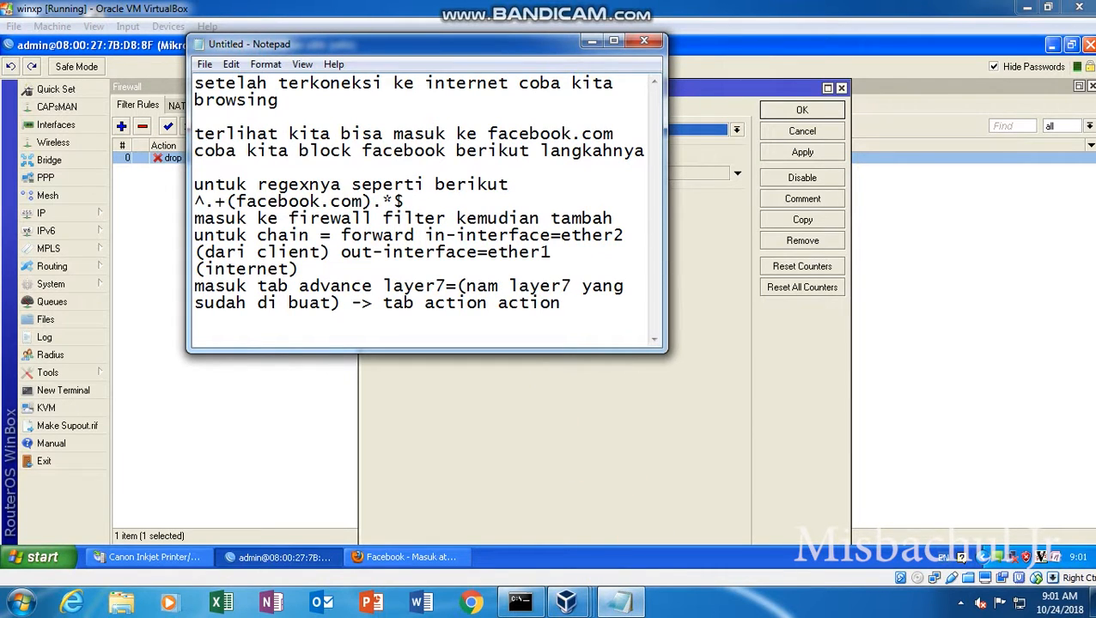
type("tion=drop")
Return to WinBox, apply the open drop rule and close its dialog
left_click(700, 411)
left_click(802, 152)
left_click(807, 110)
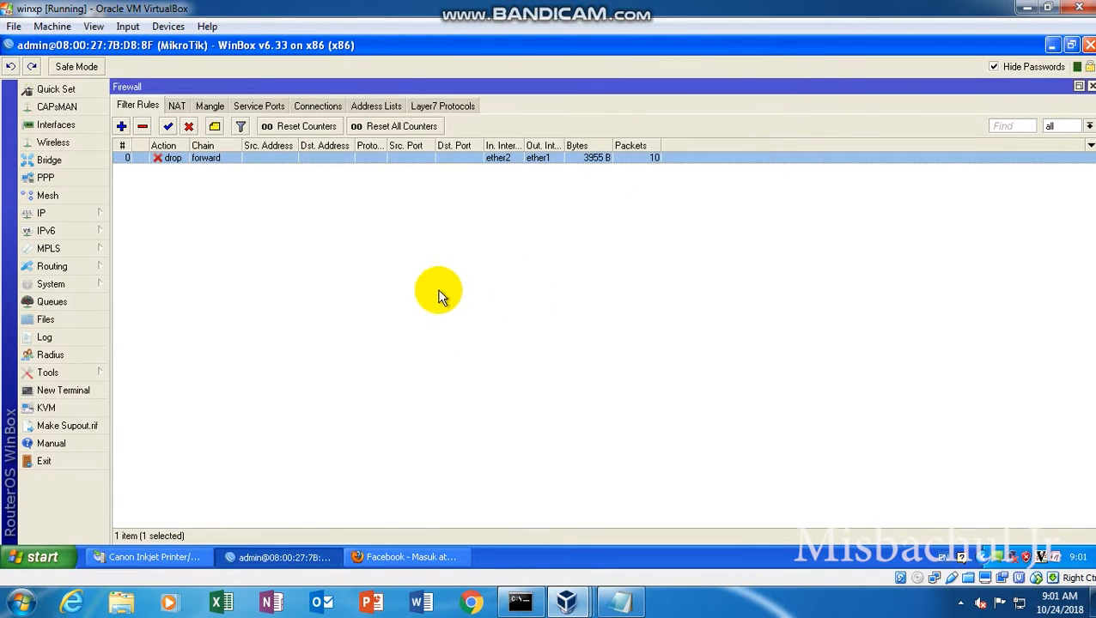
left_click(438, 288)
Switch to Firefox, replace the Facebook tab with a blank new tab, and return to the Notepad note
left_click(400, 558)
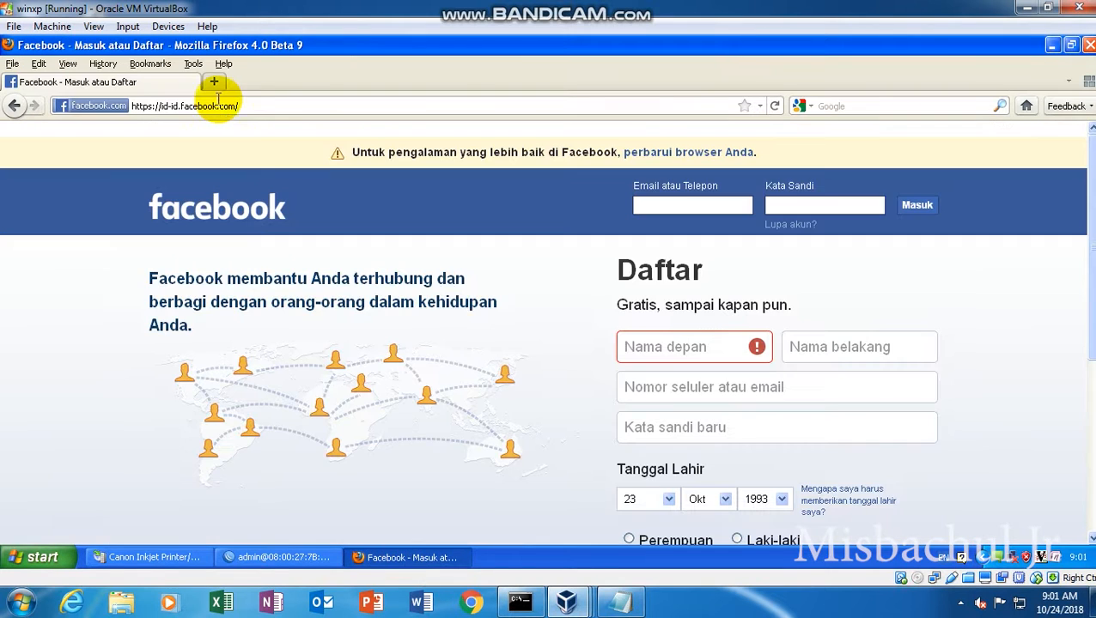
left_click(215, 83)
left_click(196, 81)
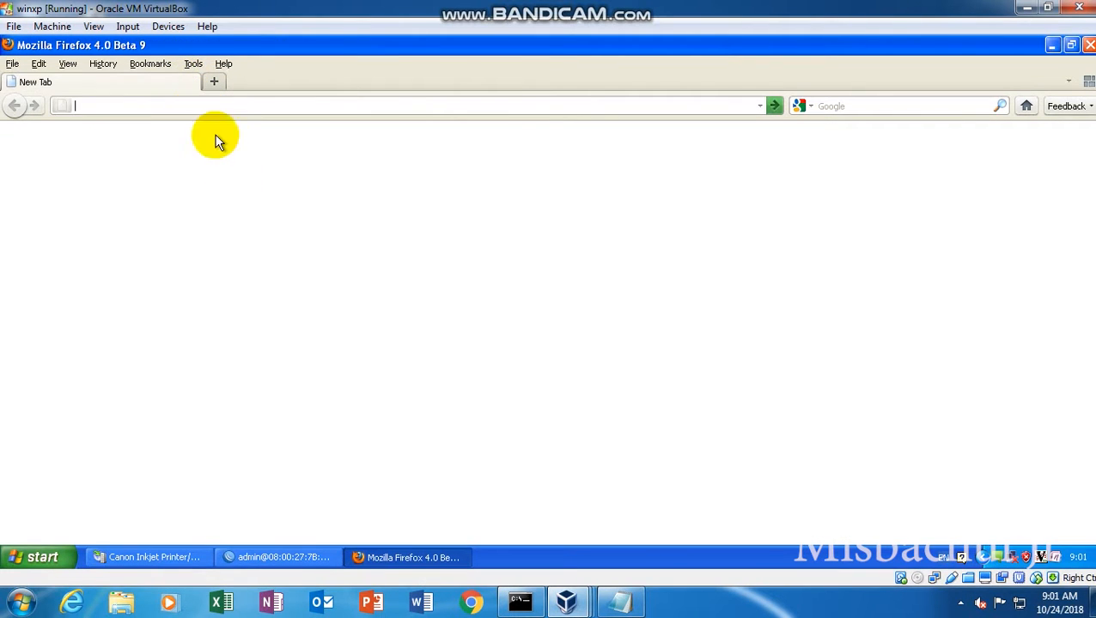
left_click(617, 608)
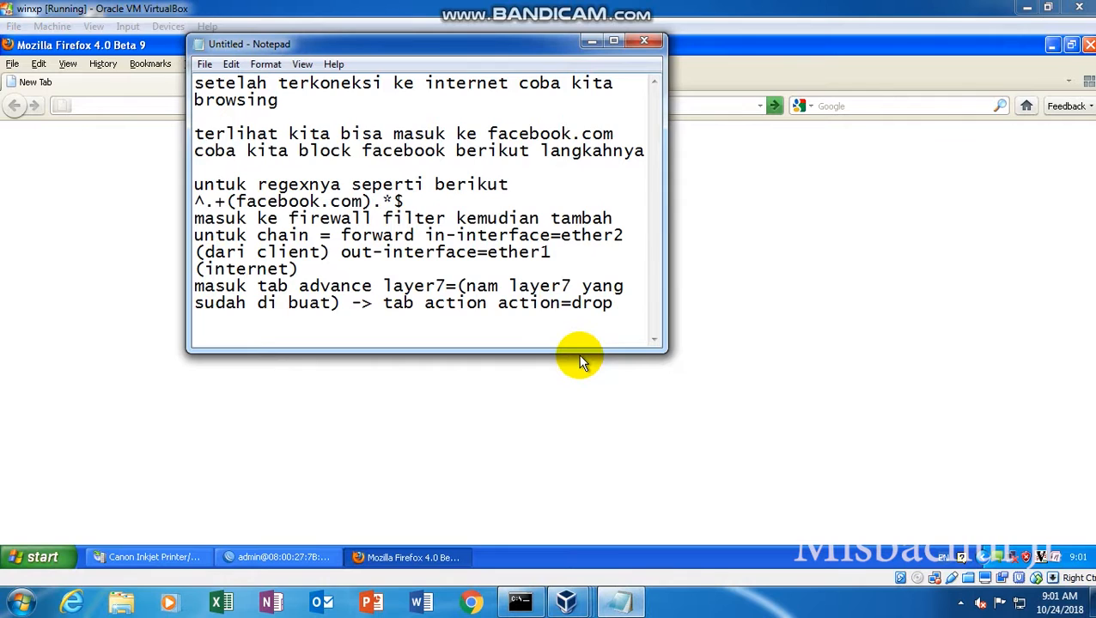
Replace the entire note text with "kita cek kembali dengan masuk ke facebook.com"
key("ctrl+a")
key("Delete")
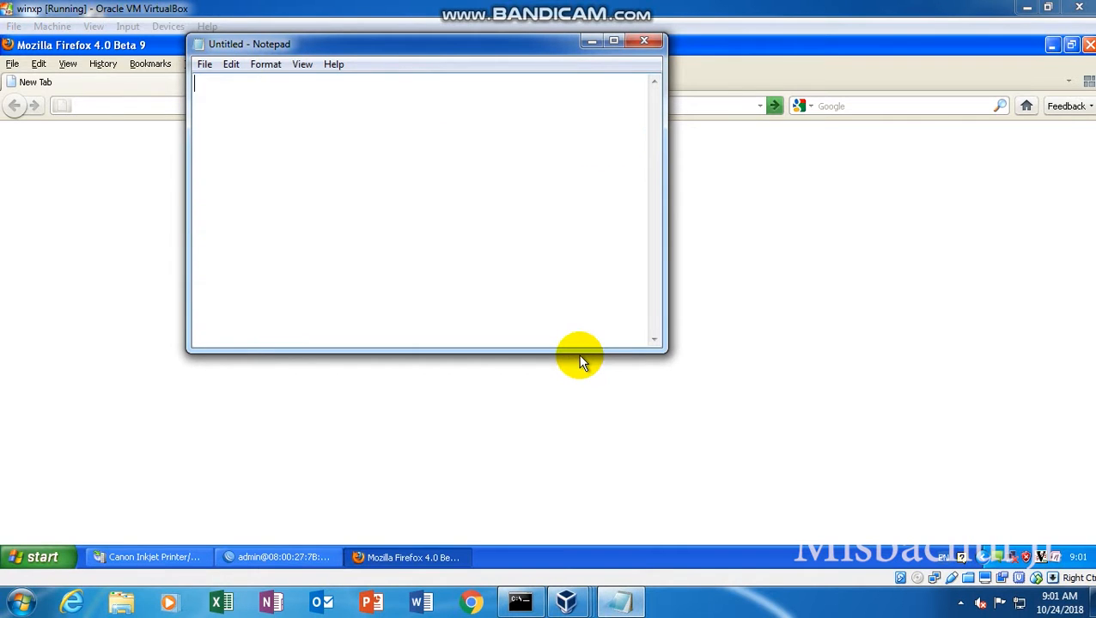
type("kita cek")
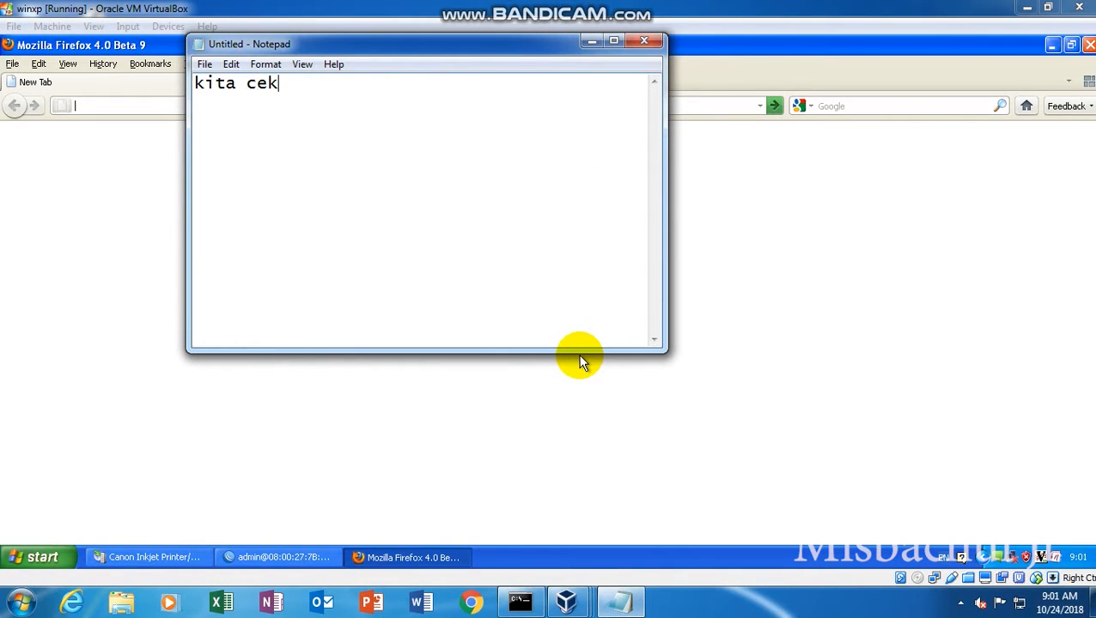
type(" kembali")
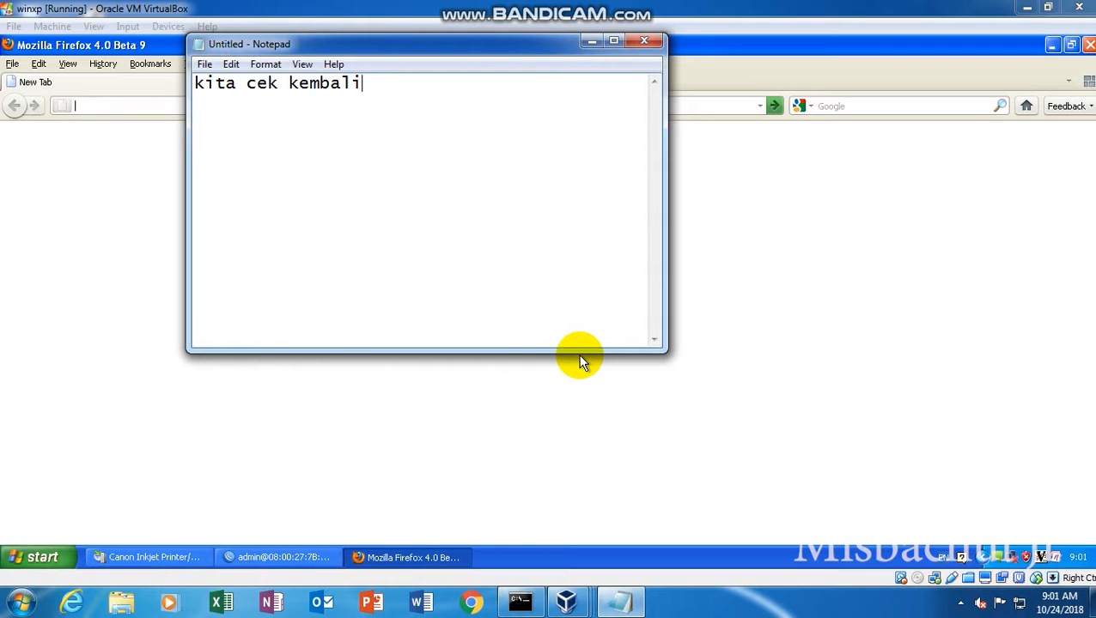
type(" dengan mask\\")
key("BackSpace")
type("uk ke facebook+")
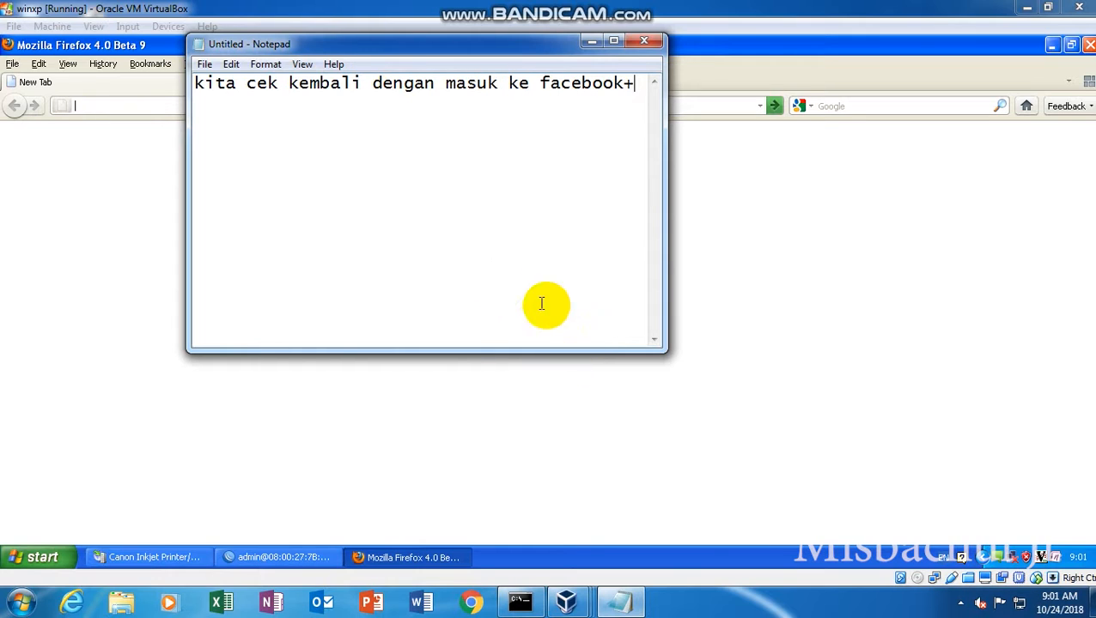
type(".com")
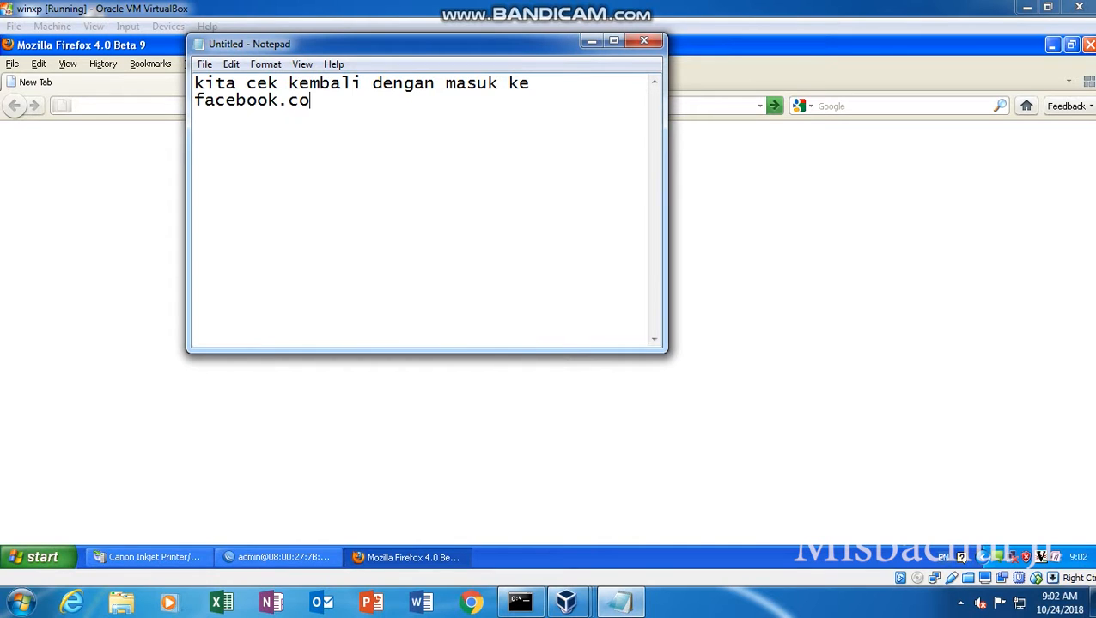
Switch to Firefox, search for "fb" and open the "Facebook - Masuk atau Daftar" result
left_click(13, 194)
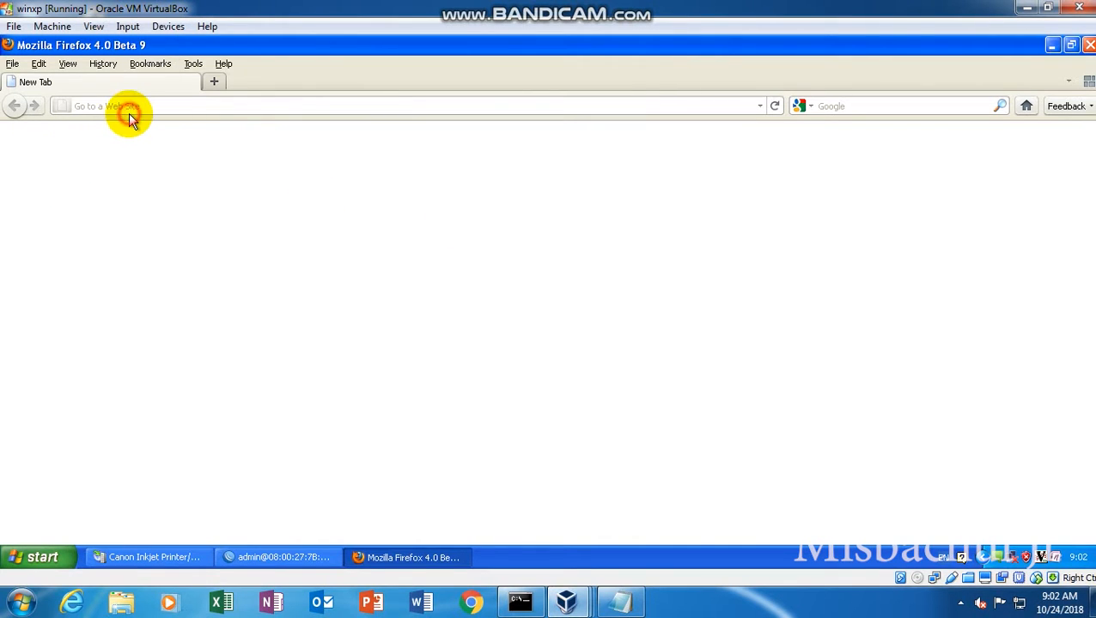
left_click(130, 106)
type("fb")
key("Return")
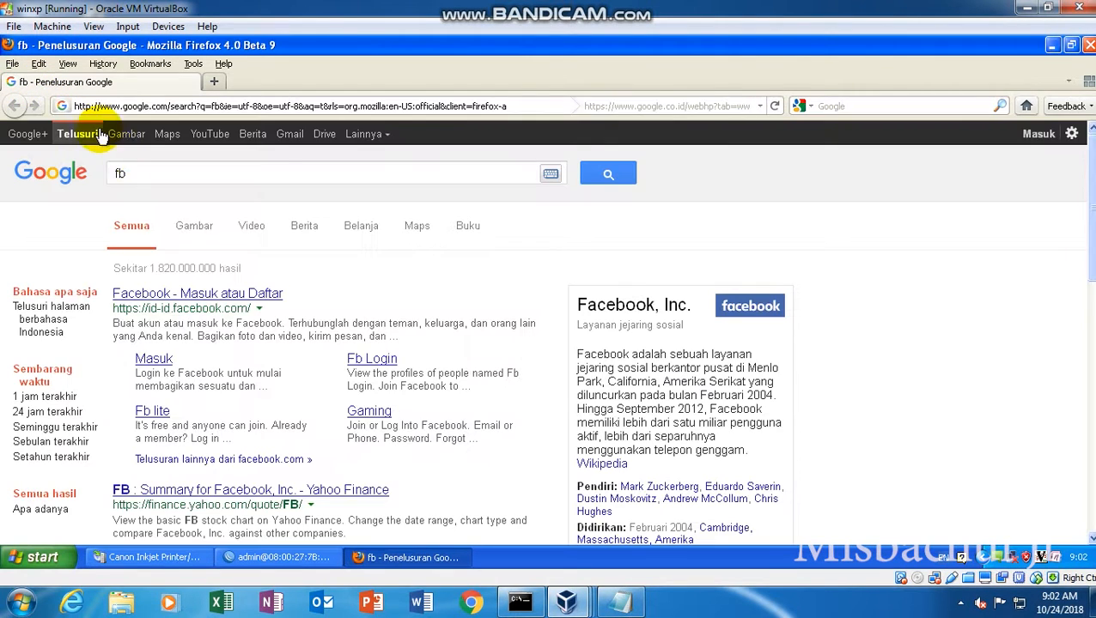
left_click(170, 296)
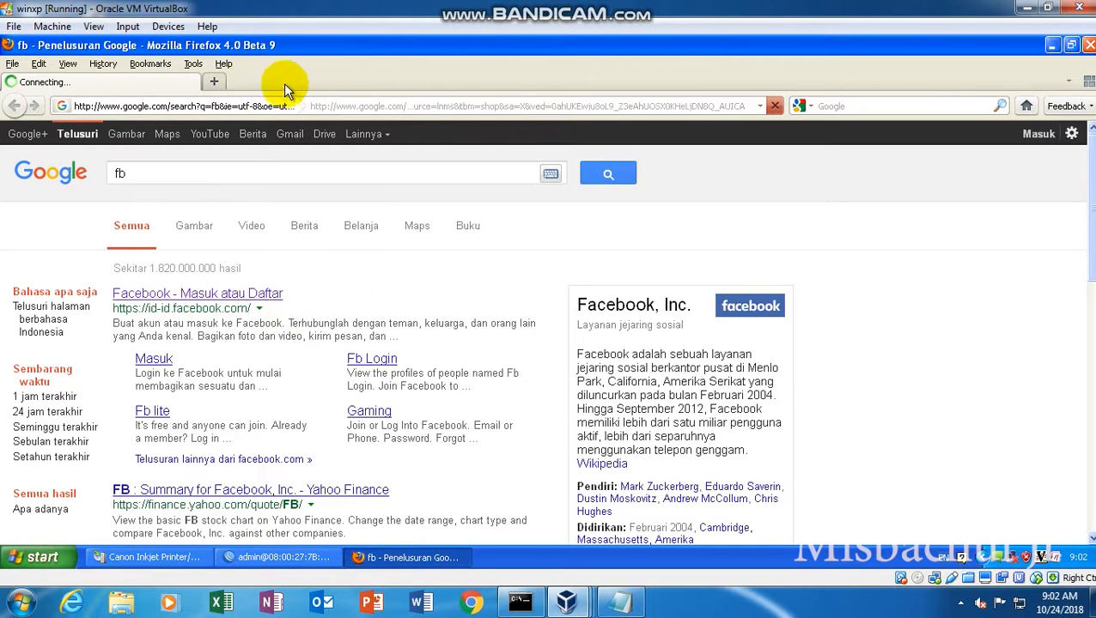
Load facebook.com in a new browser tab and compare the loading of both Facebook tabs
left_click(214, 82)
type("face")
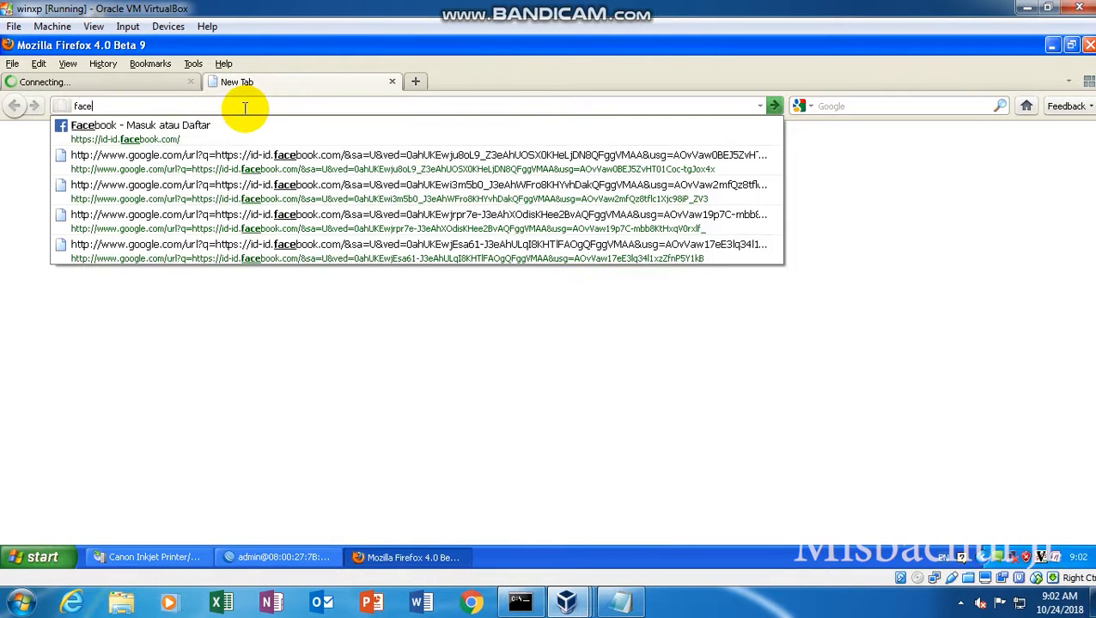
type("book.com")
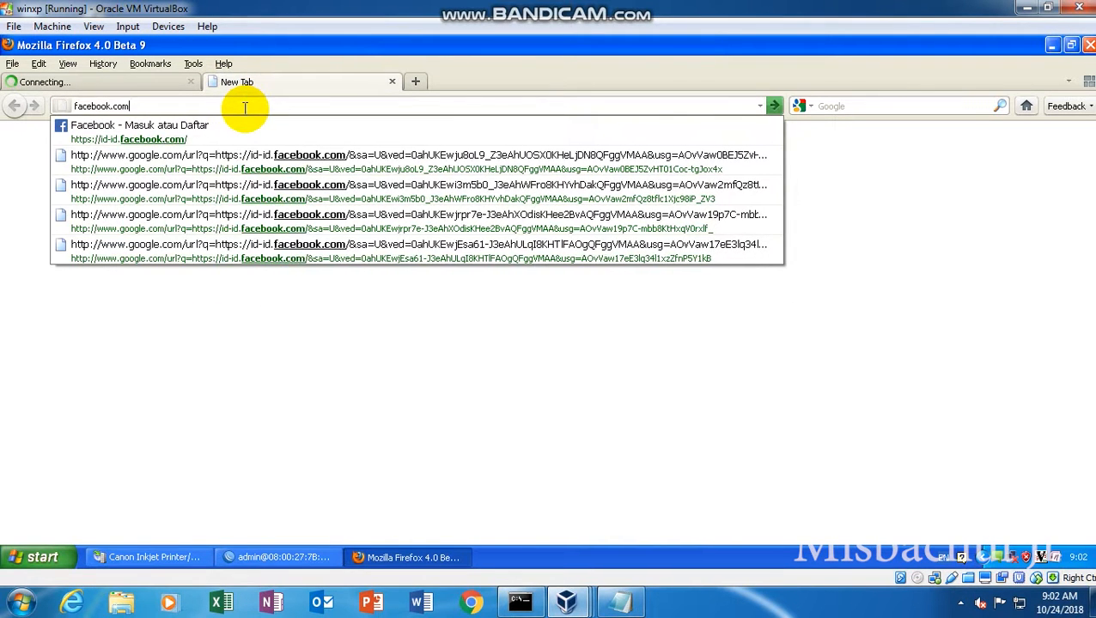
key("Return")
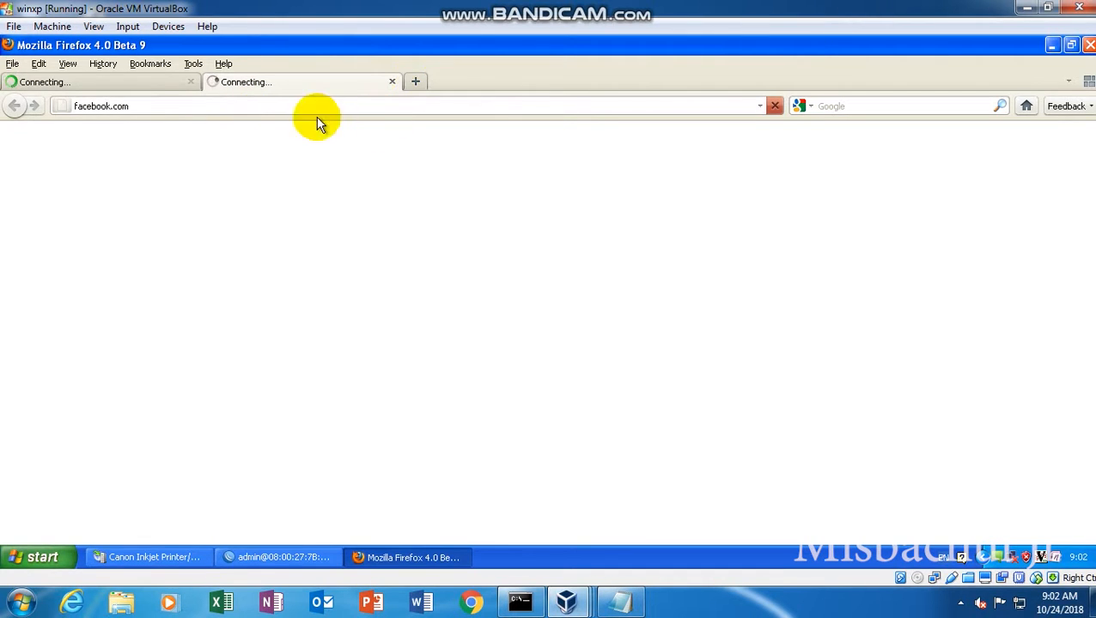
left_click(108, 81)
left_click(289, 81)
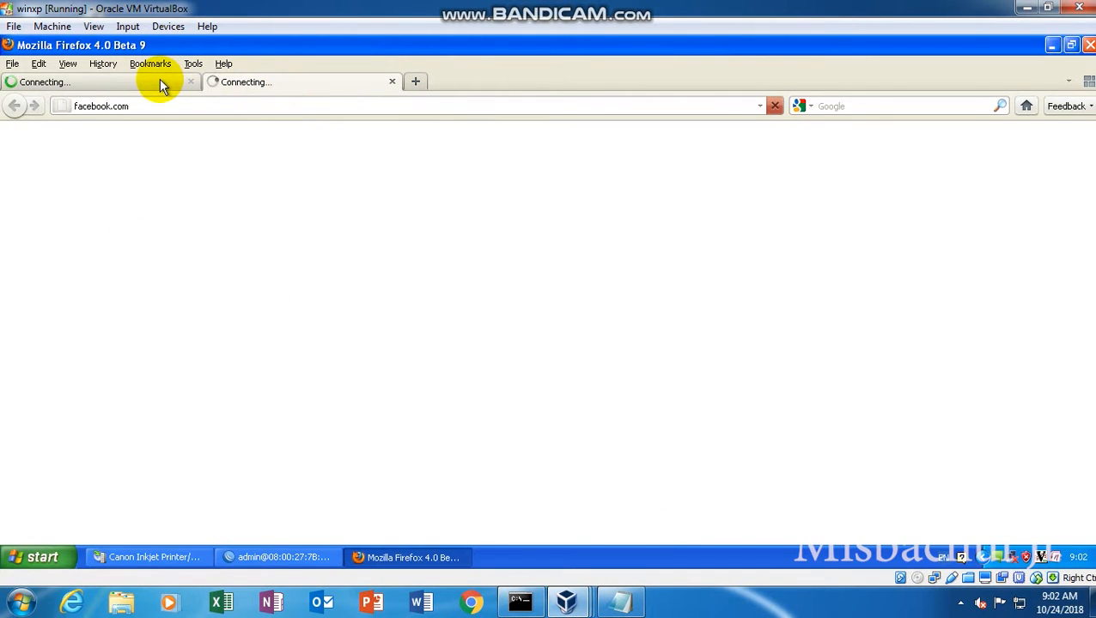
left_click(159, 80)
left_click(226, 85)
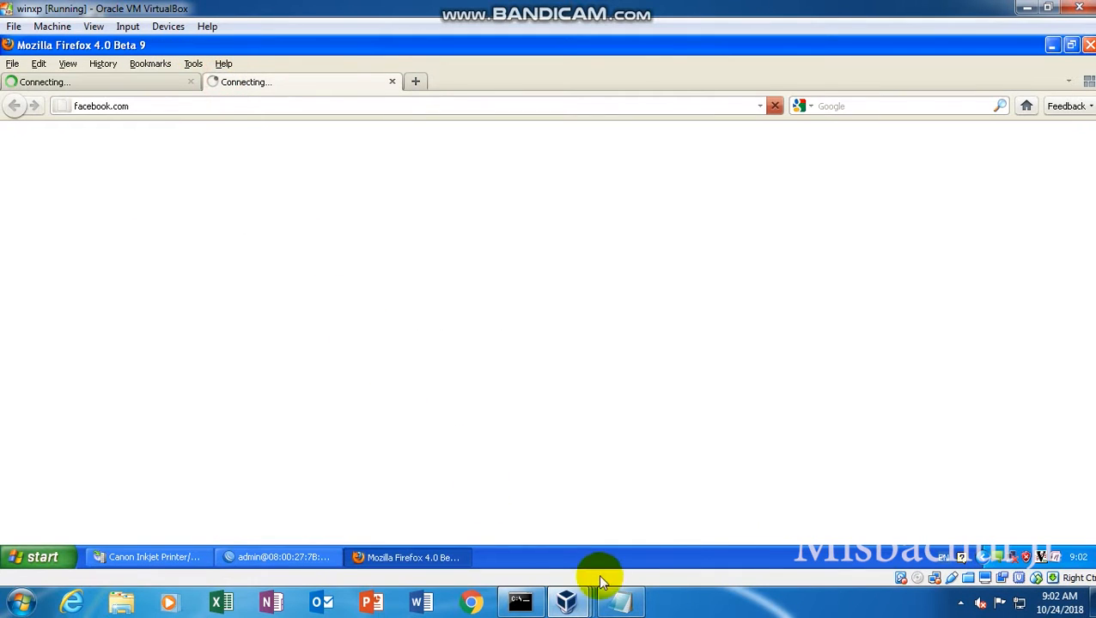
Return to Notepad and start a new paragraph with "terlihat kita tidak bisa masuk ke facebook dari jalur"
left_click(617, 602)
type("terlihat ")
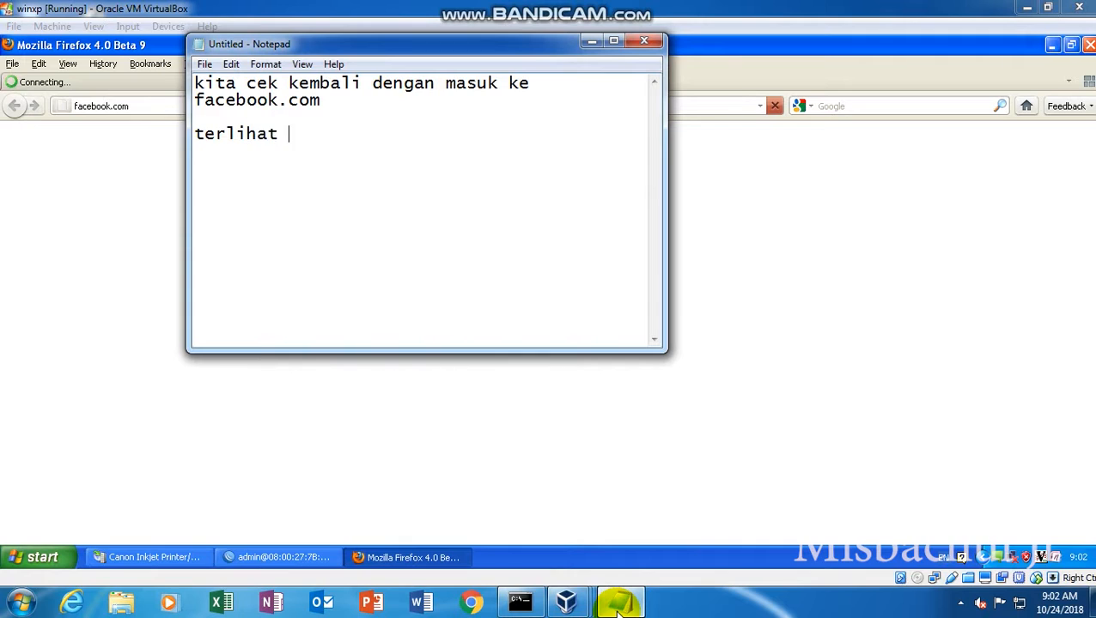
type("kita ")
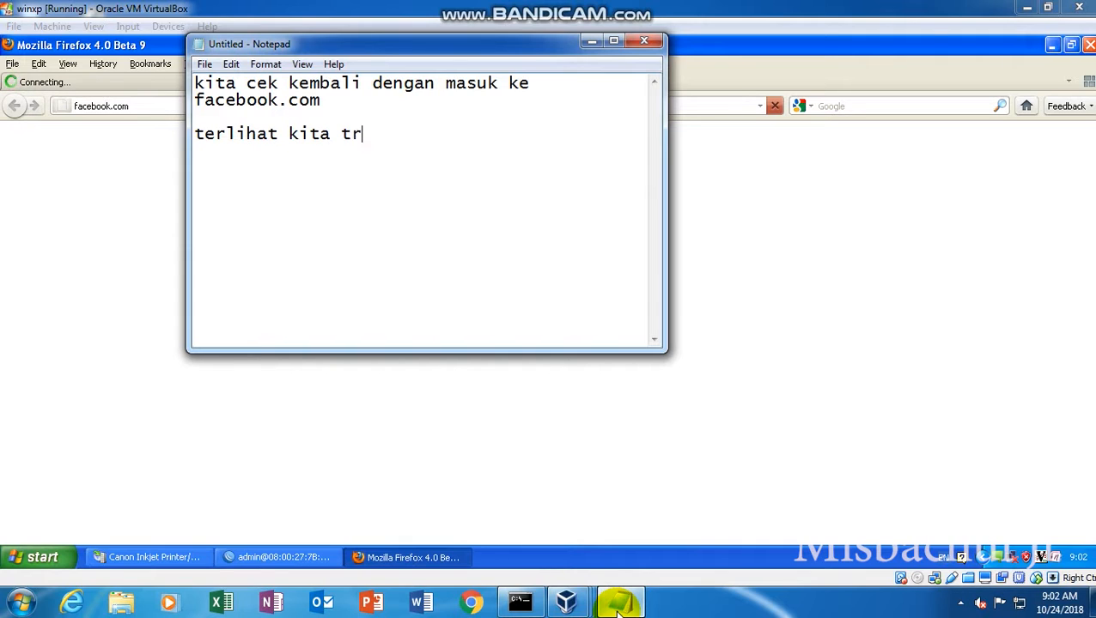
type("tidak b")
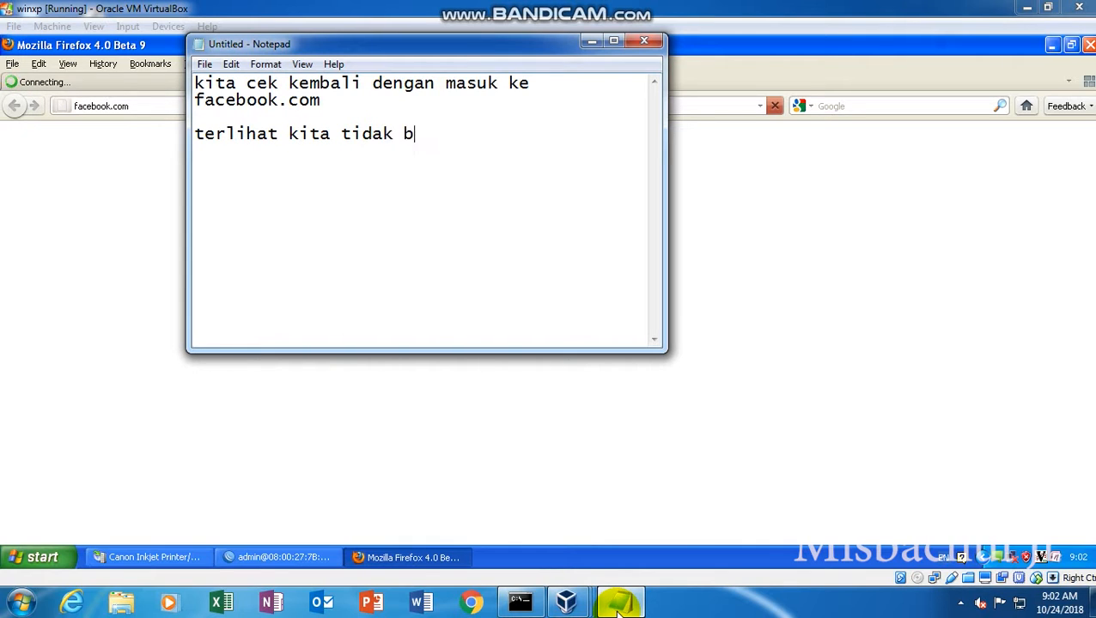
type("isa masuk ke face")
key("BackSpace")
type("book dari jalur")
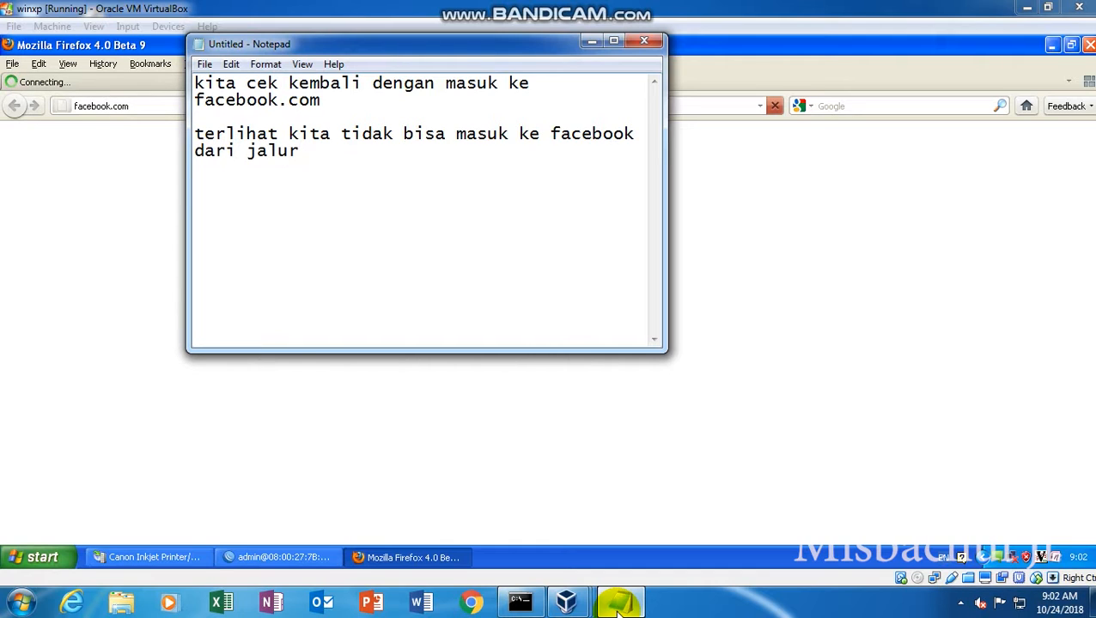
Complete the sentence in the note with "google maupun jalur url biasa"
type(" googloe")
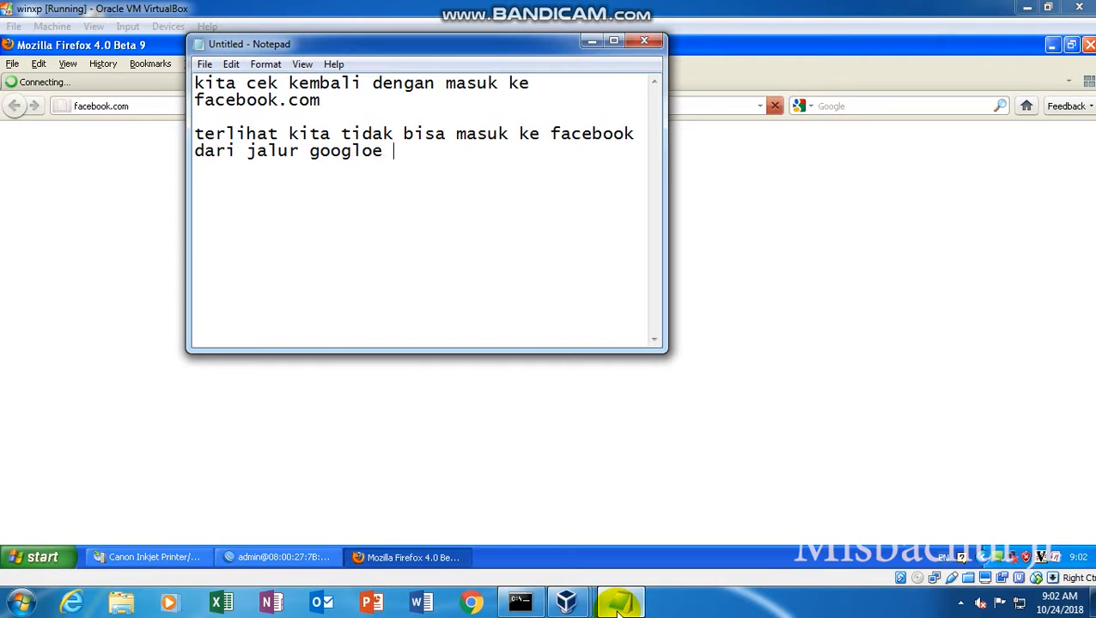
key("BackSpace")
key("BackSpace")
key("BackSpace")
type("e mau")
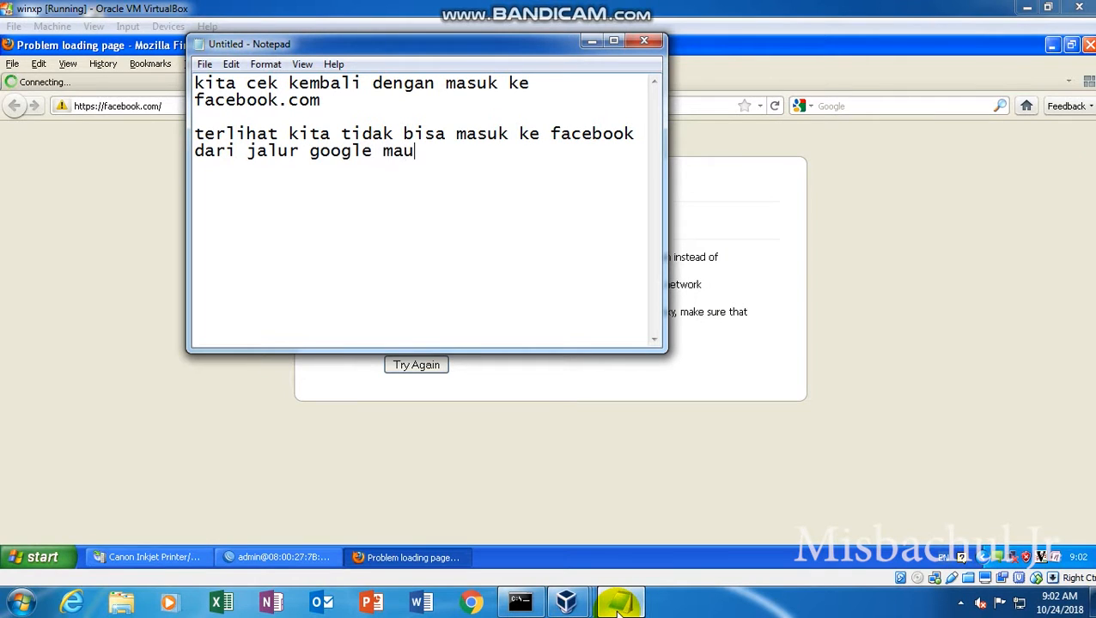
type("pujn")
key("BackSpace")
type("n jalur")
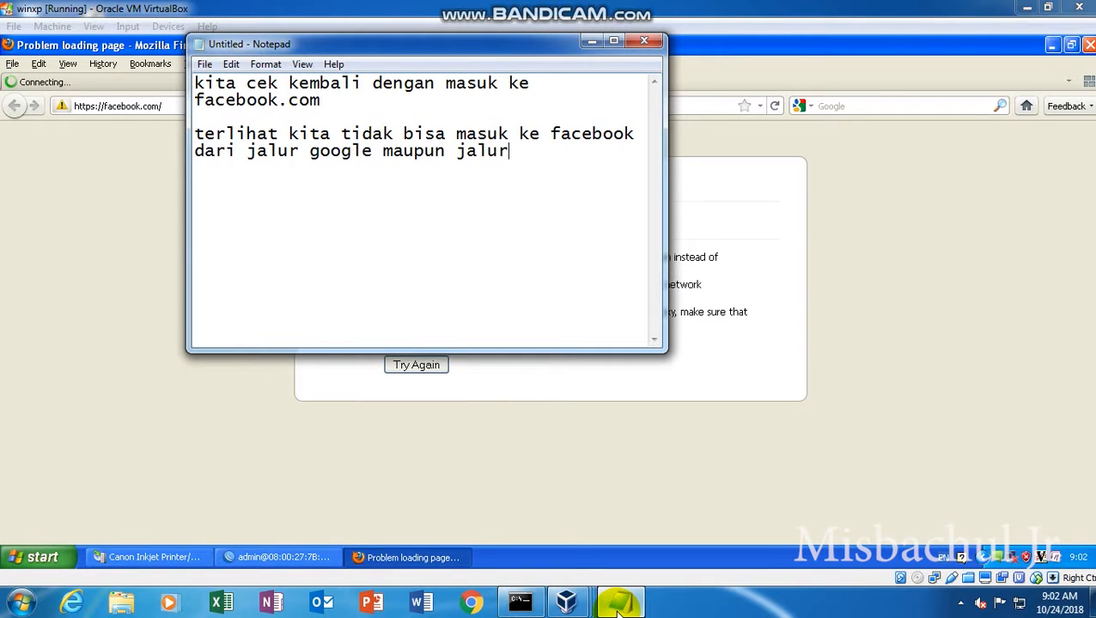
type(" url bias")
key("BackSpace")
type("asa")
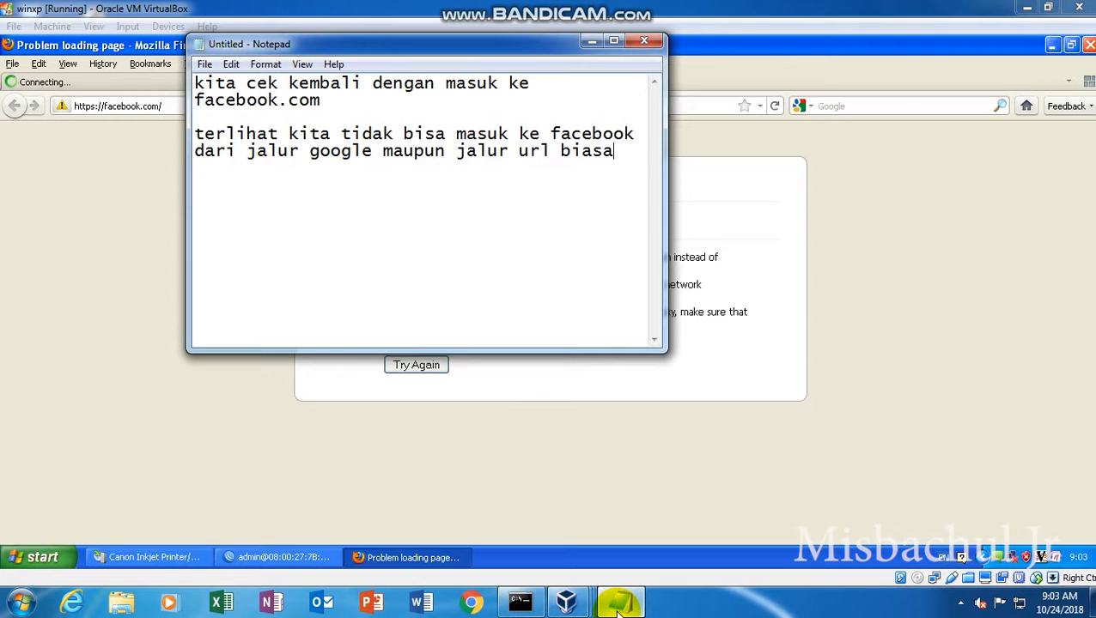
Switch to Firefox and check the page status in both Facebook tabs
left_click(850, 400)
left_click(142, 82)
left_click(210, 83)
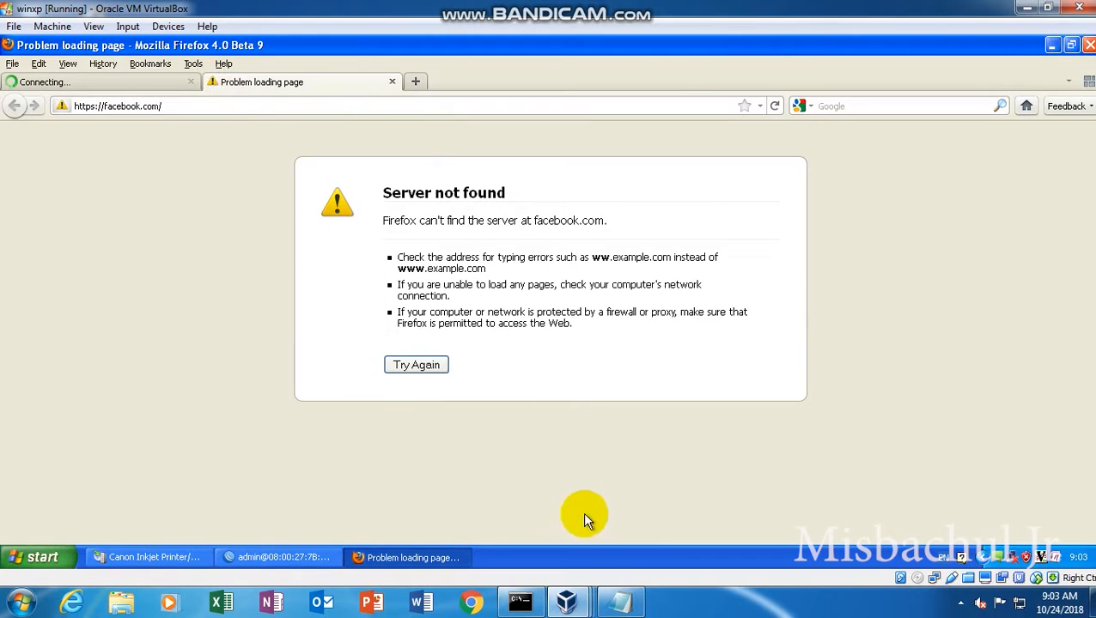
Return to Notepad and add a paragraph reading "untuk memastikanyang lain tetap normal coba kita buka youtube"
left_click(625, 603)
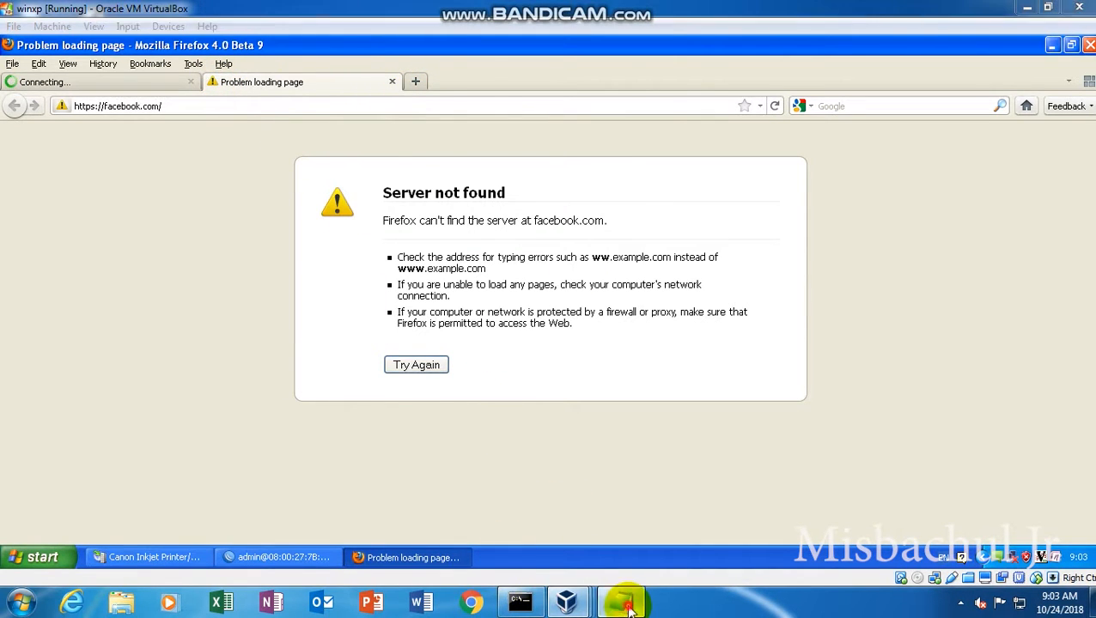
key("Return")
type("untuk memastikanyang lan")
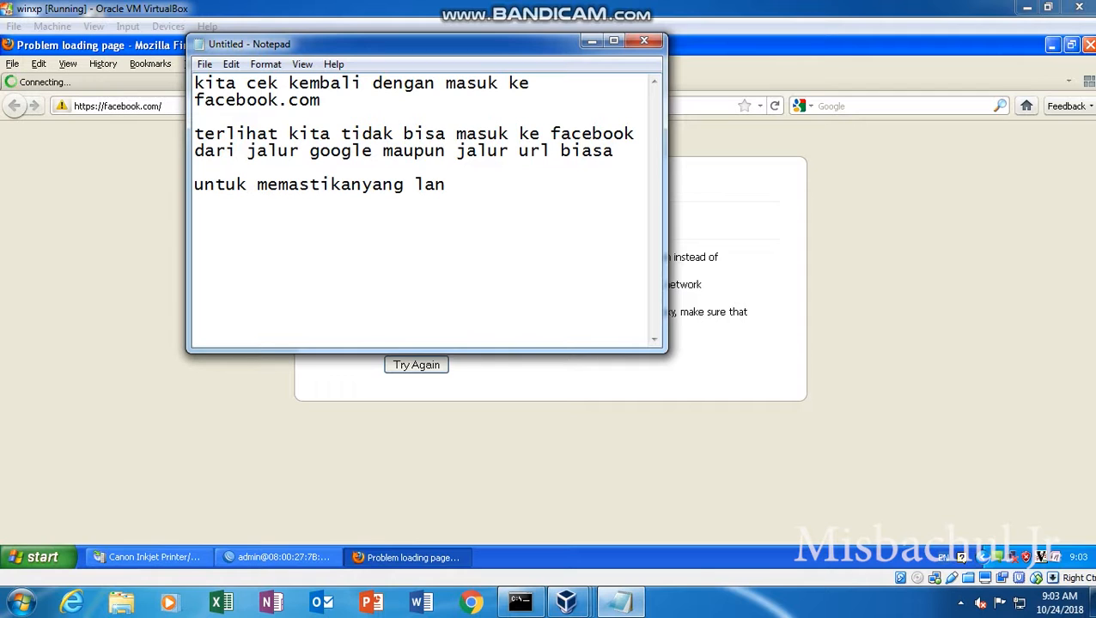
key("BackSpace")
key("BackSpace")
key("BackSpace")
type("in tetap normal")
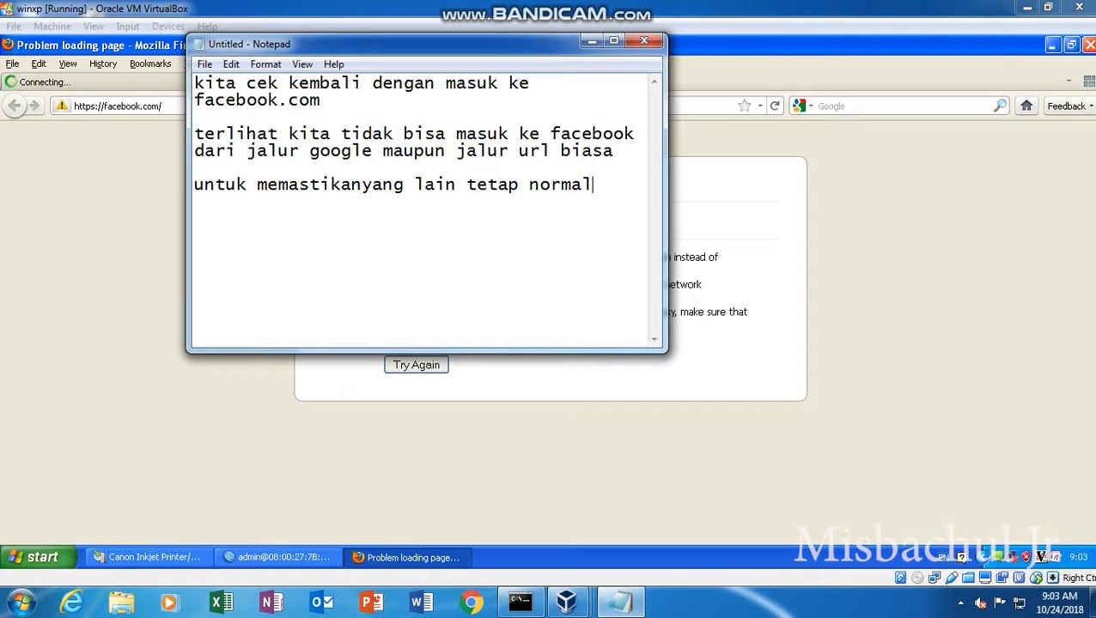
type("kcoba kita ")
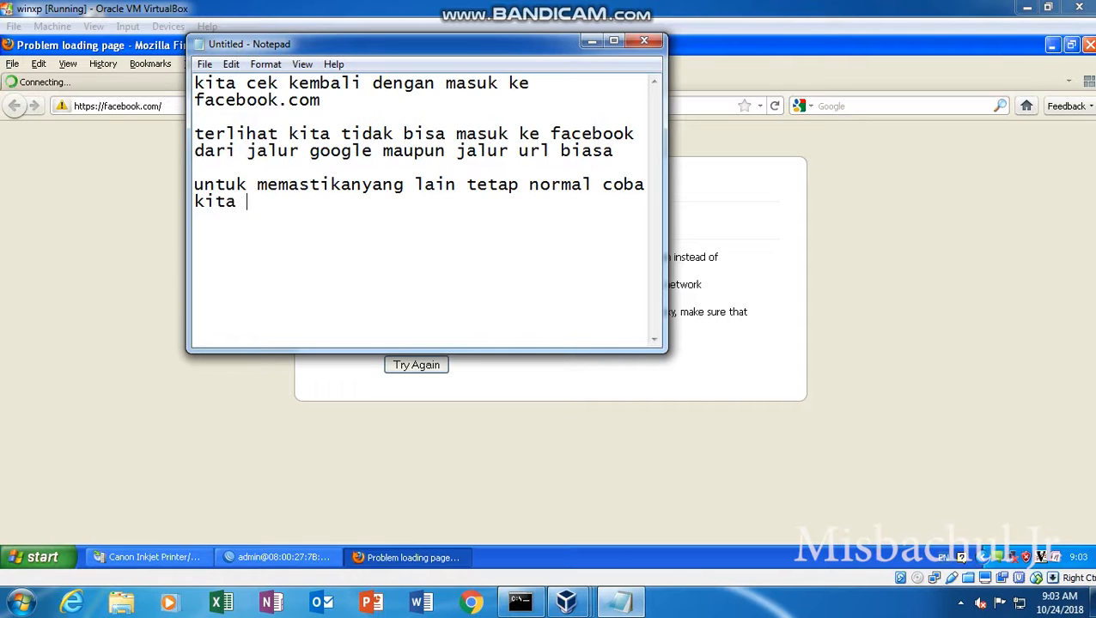
type("buika youtube")
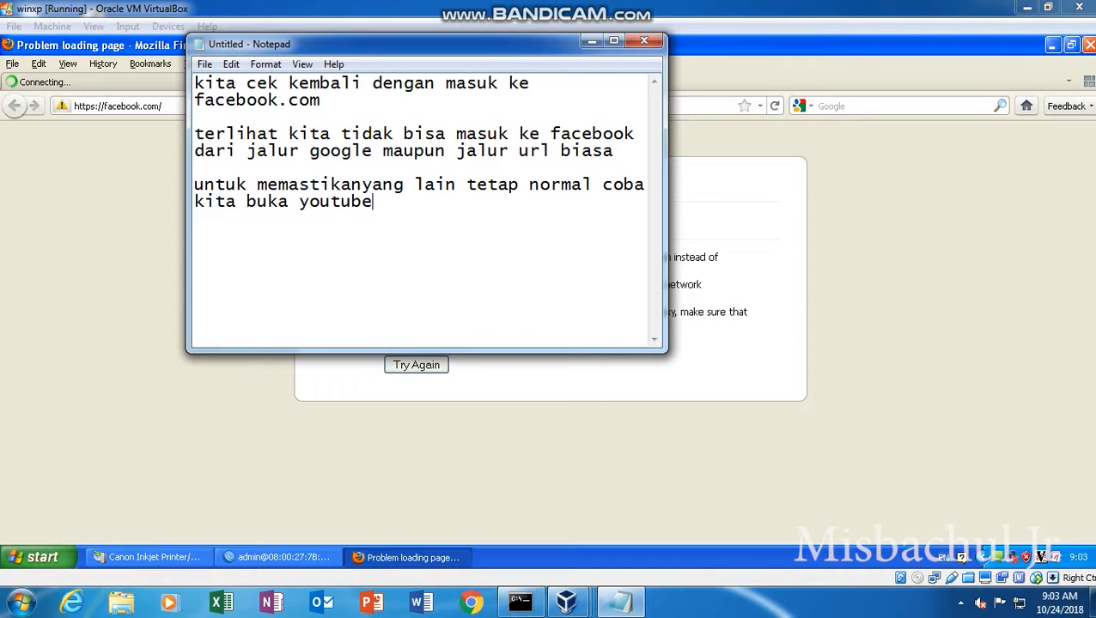
In Firefox, search for "yt" in a new tab and open the YouTube home page from the results
left_click(75, 161)
left_click(414, 86)
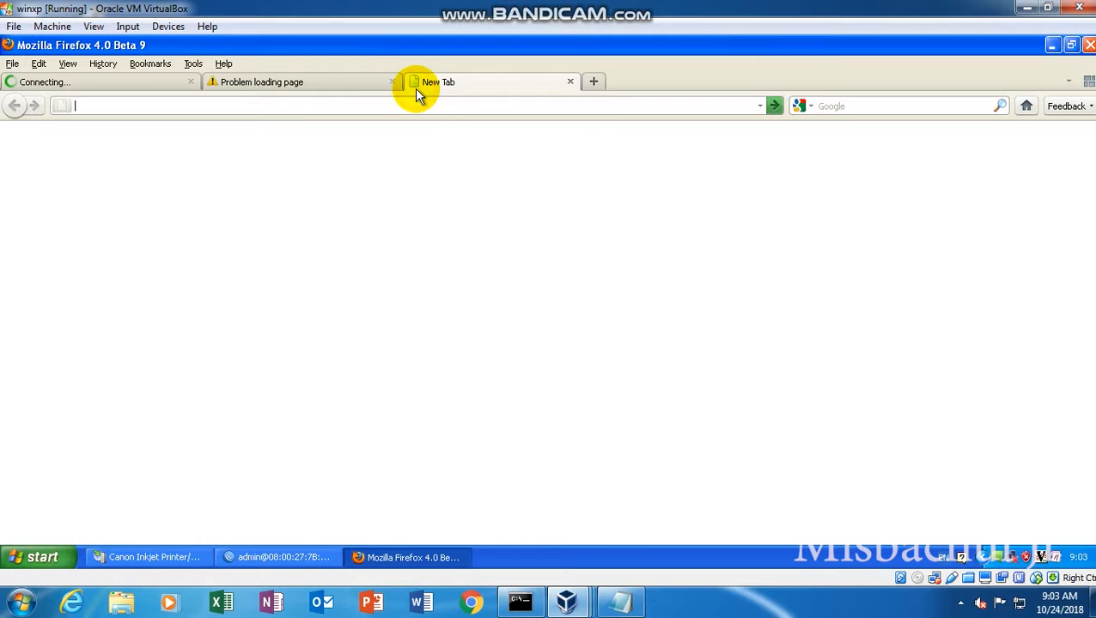
type("yt")
key("Return")
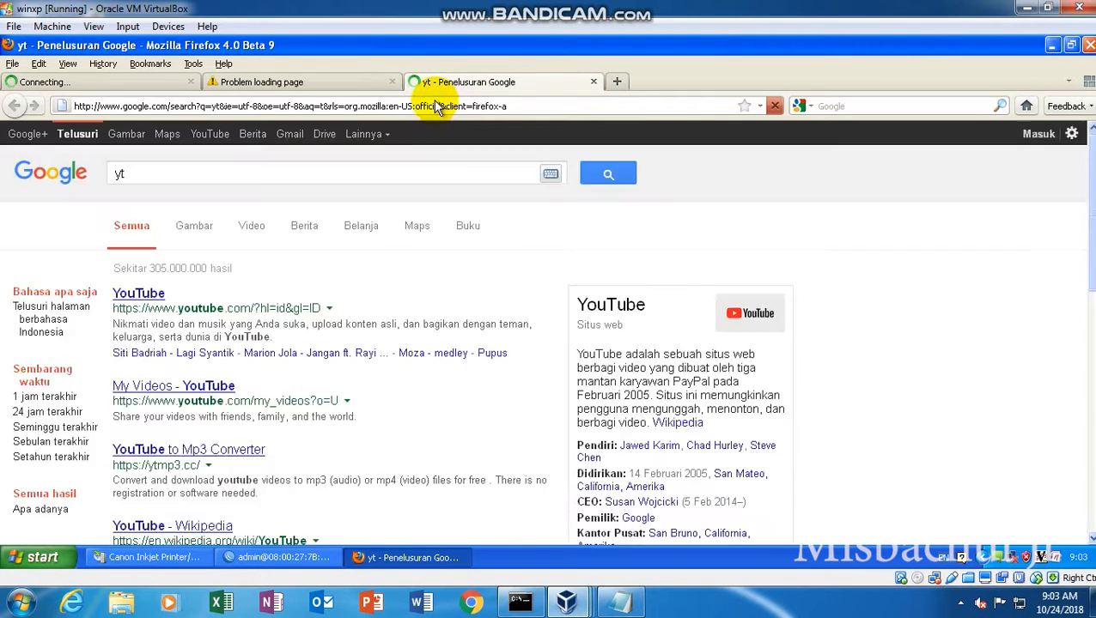
left_click(155, 296)
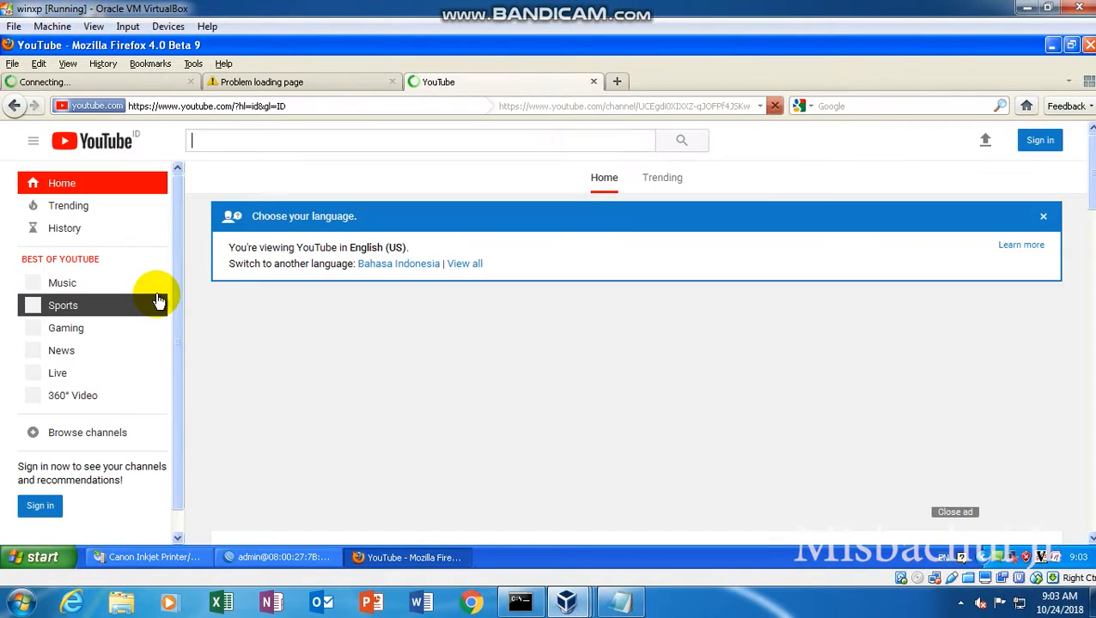
Return to Notepad and add a paragraph reading "youtube bisa terbuka yang artinya berhasil"
left_click(620, 603)
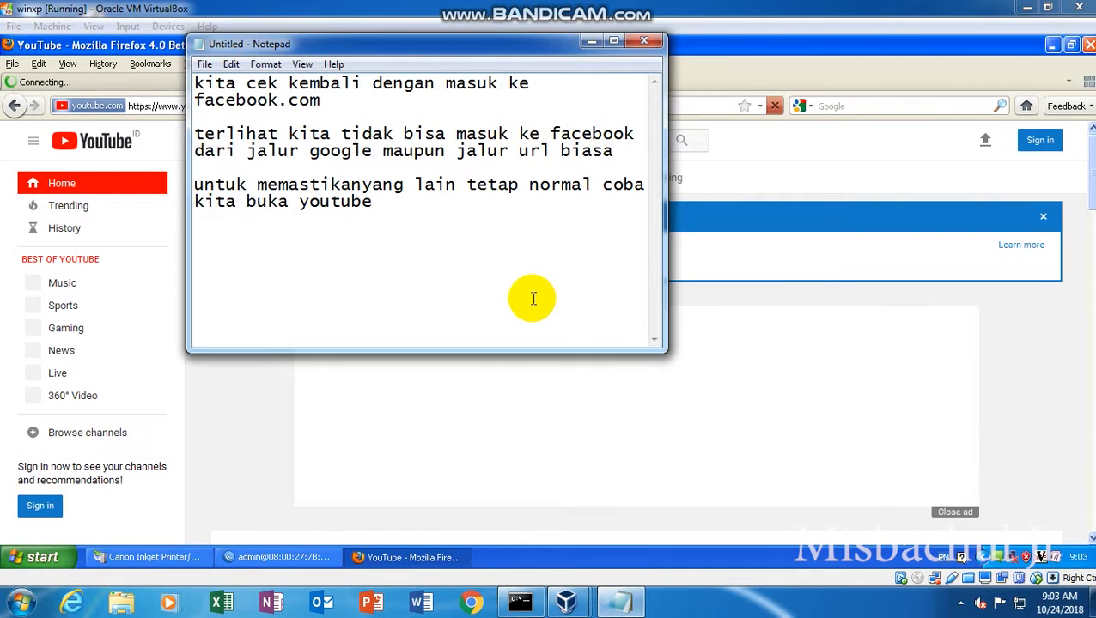
key("Return")
key("Return")
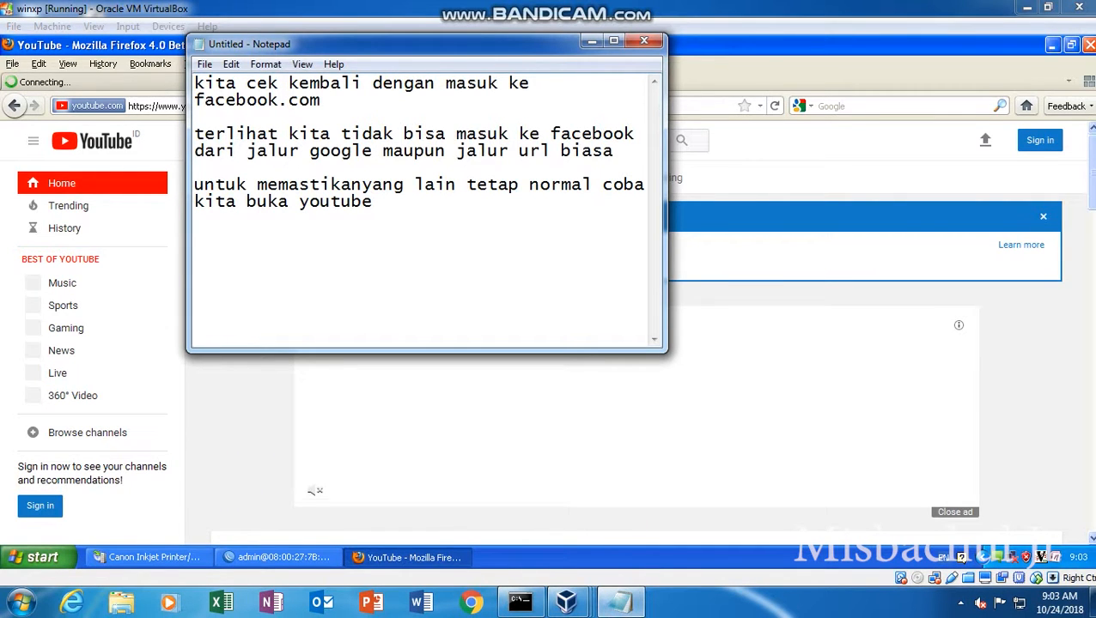
type("youtube bisa terbuka ")
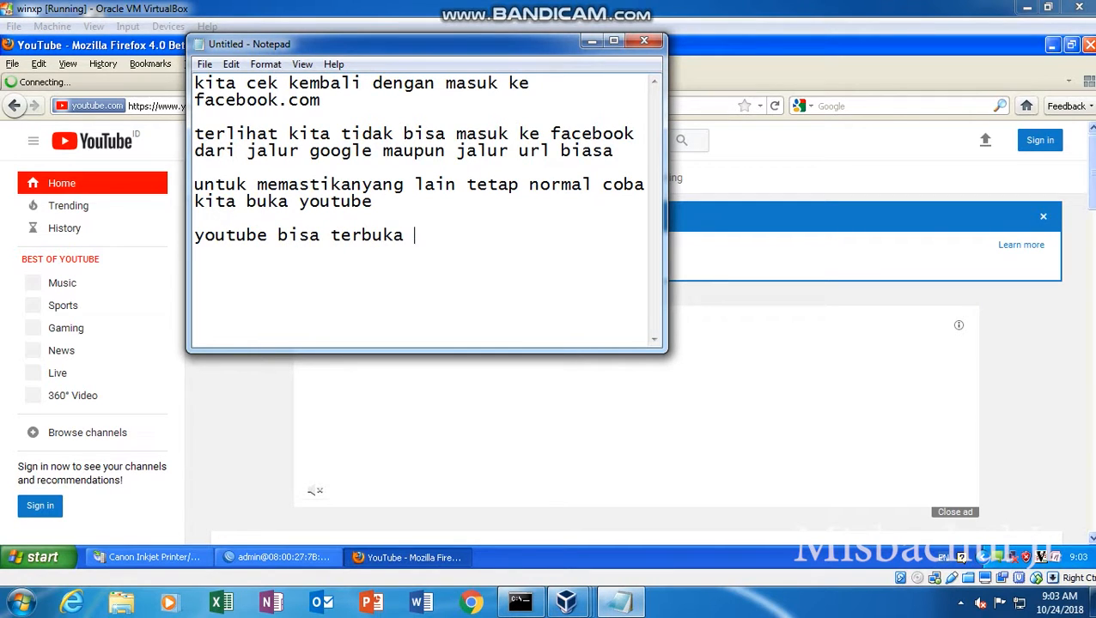
type("yang art")
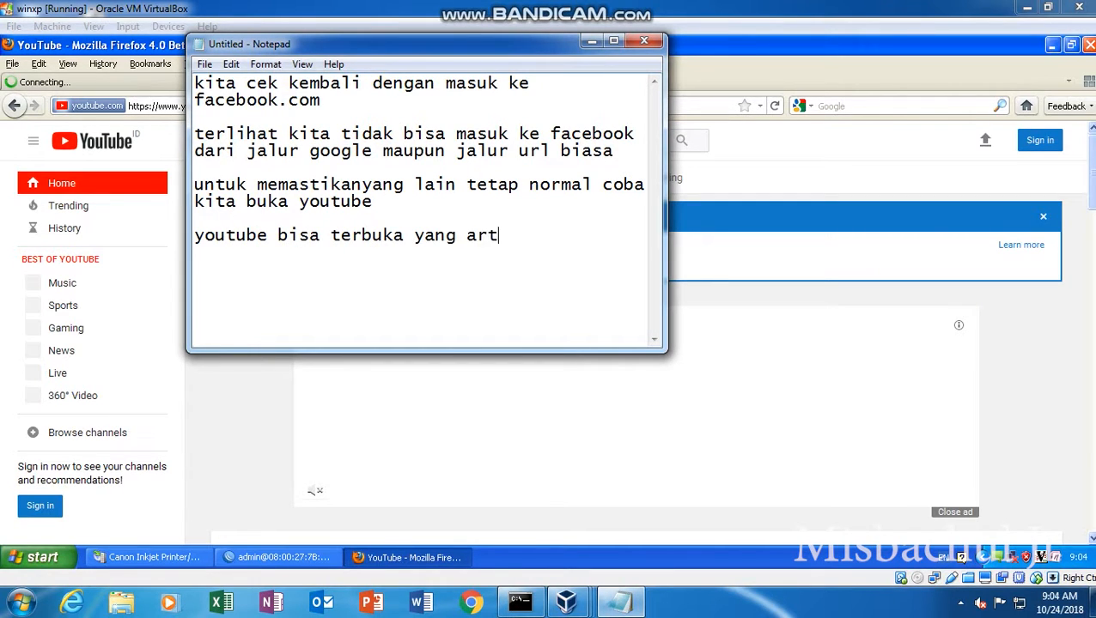
type("inya berhasil")
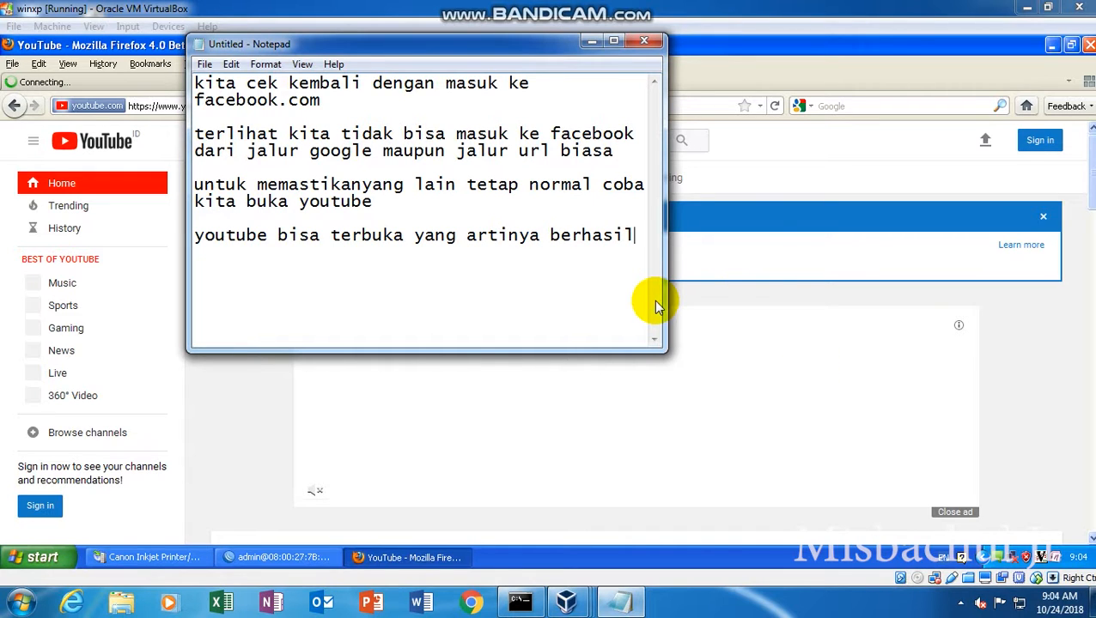
Switch to Firefox and load bing.com in the YouTube tab to test another site
left_click(837, 189)
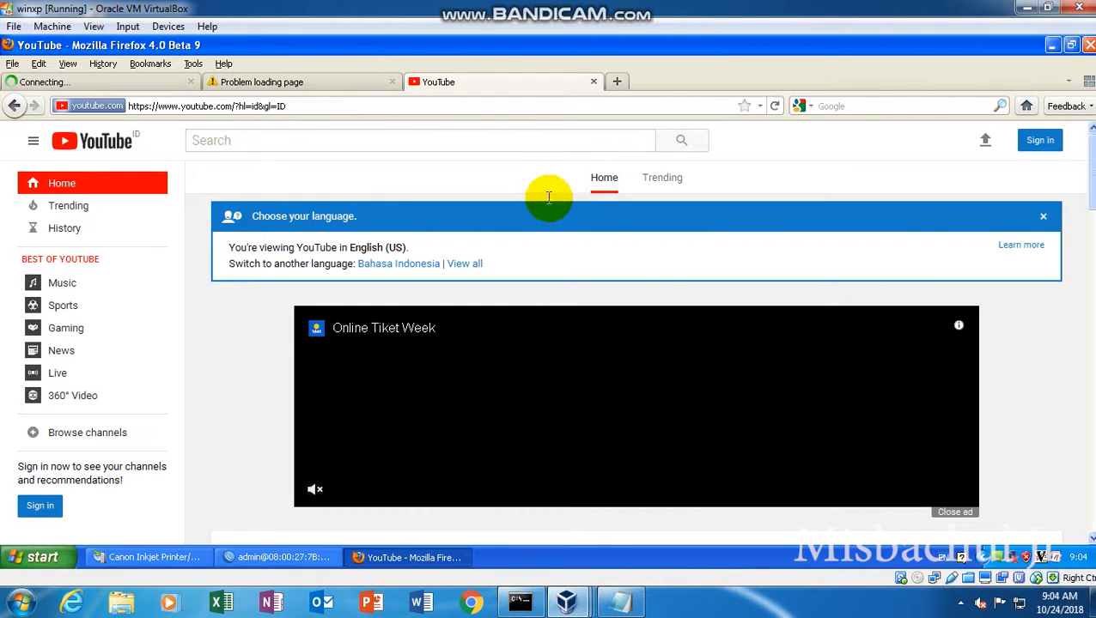
left_click(413, 101)
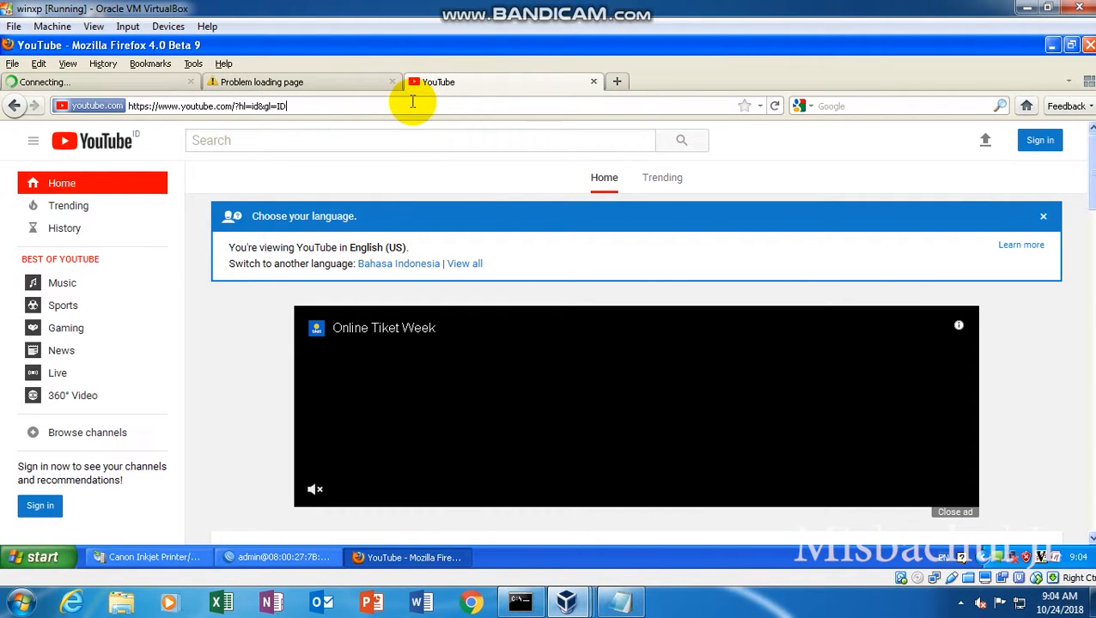
key("ctrl+a")
key("BackSpace")
type("bing")
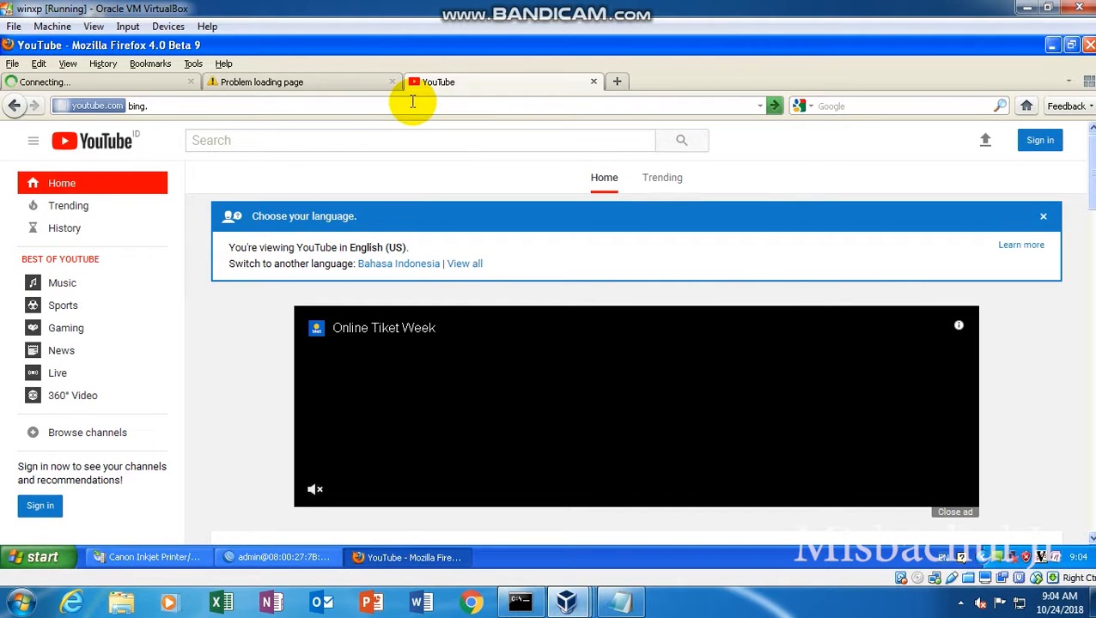
key("Return")
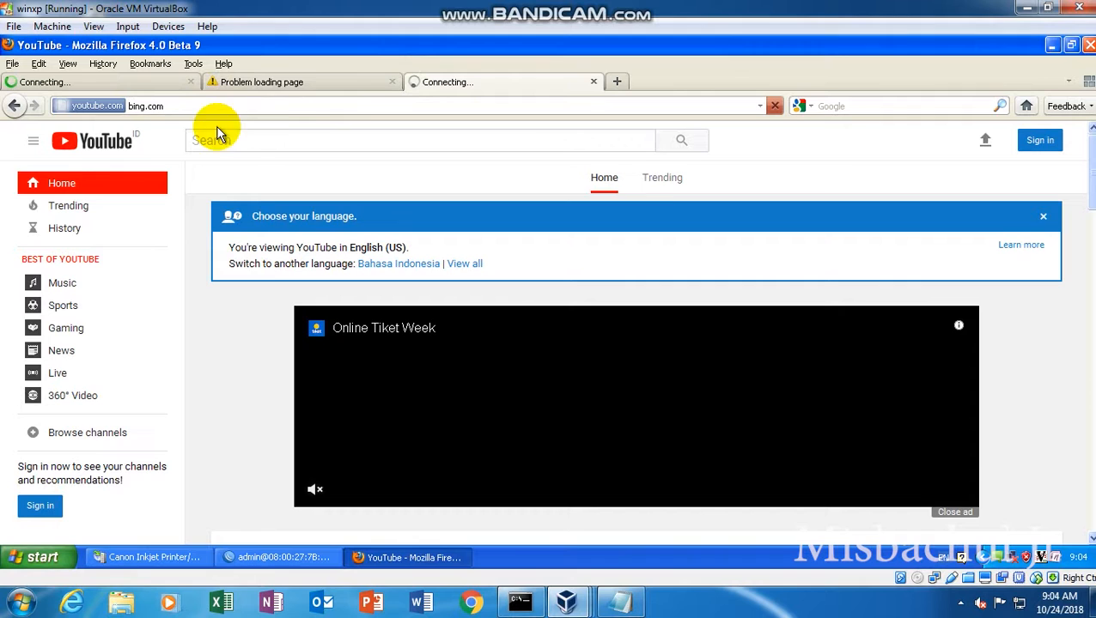
Return to Notepad and replace all of the text with "sekian tutorial dari kami"
left_click(619, 601)
left_click(625, 242)
key("Return")
type("se")
key("ctrl+a")
type("sekian tutorial dari kja")
key("BackSpace")
key("BackSpace")
type("ami")
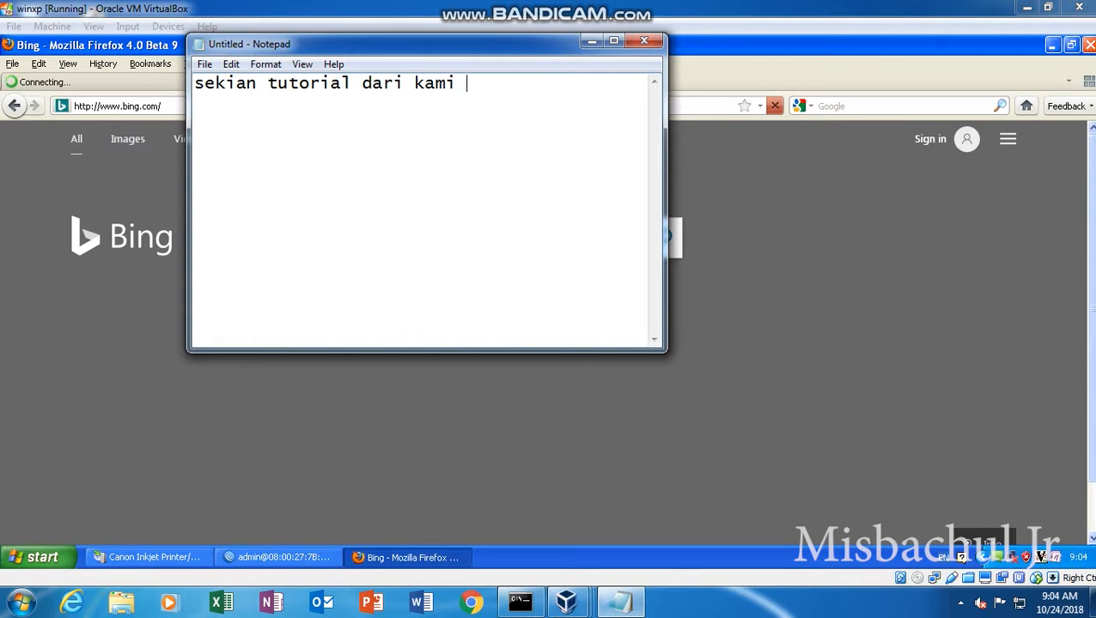
Add a second line below the closing sentence, starting with "jika kura"
key("Return")
type("jika ")
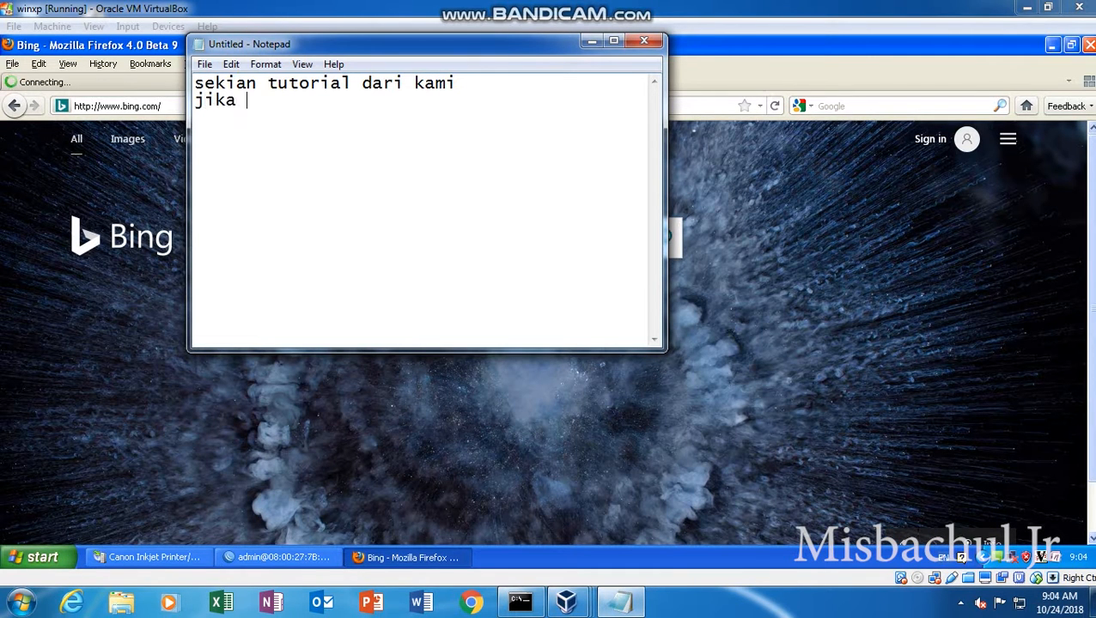
type("kura")
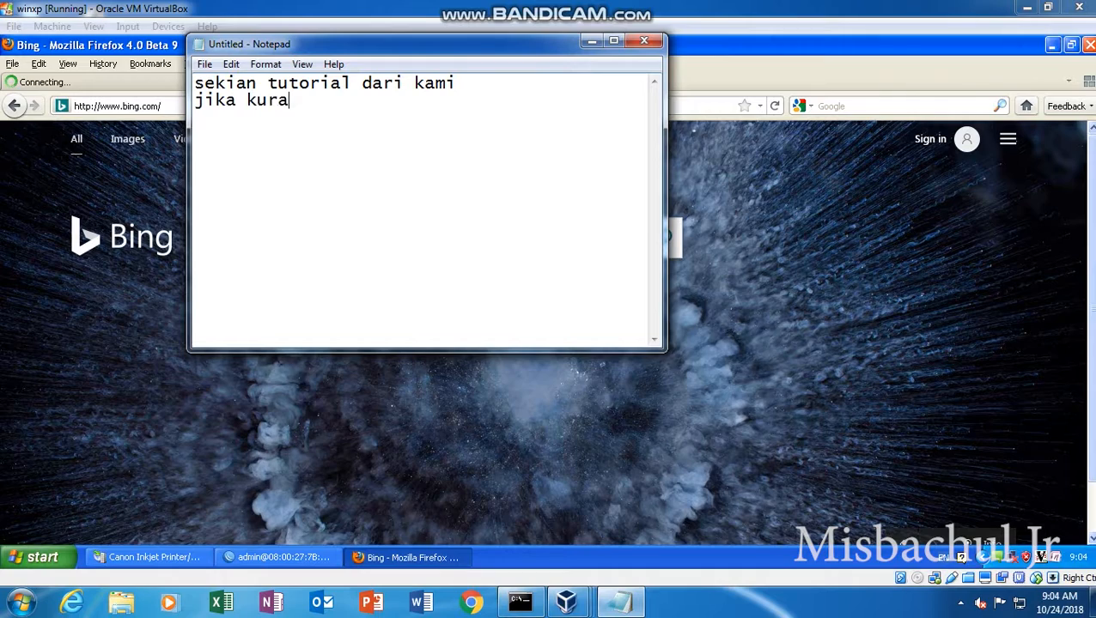